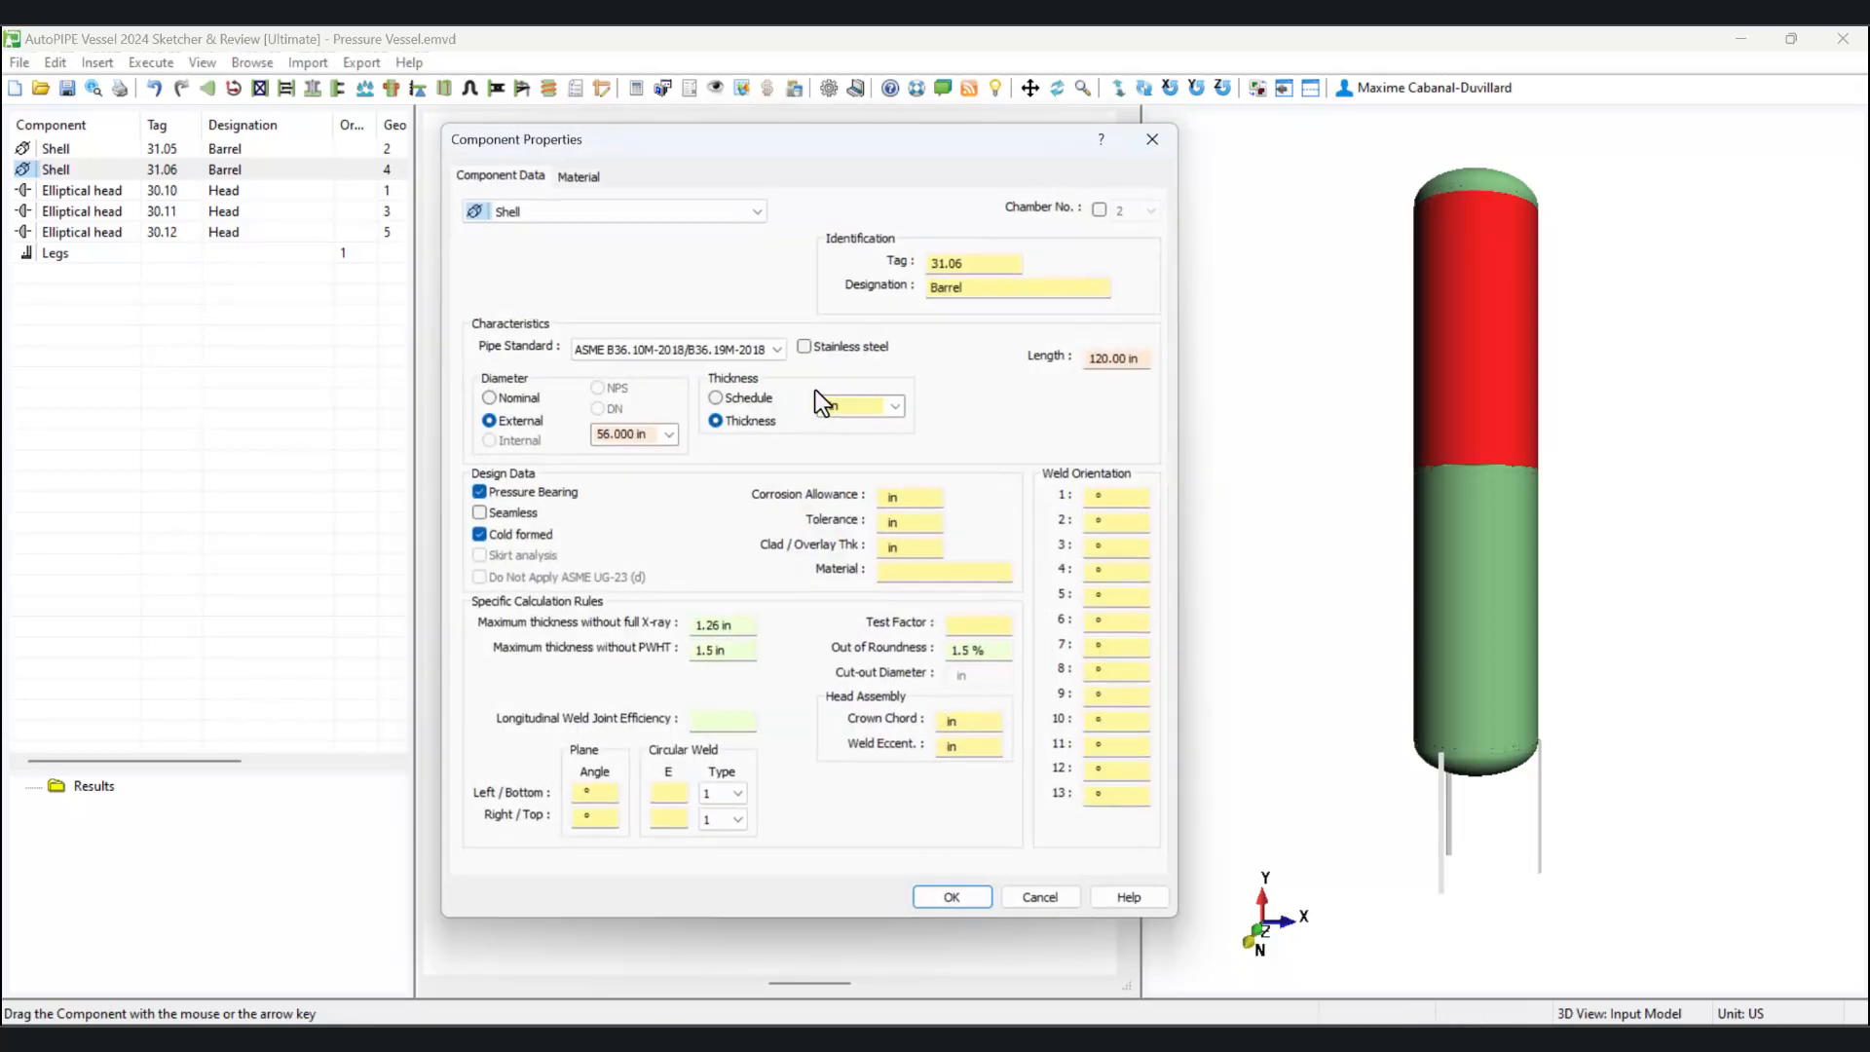
# - Apply the CS/CS ASME VIII div 1 default material data to shell 31.06, first for Shell and finally for Body Flange
pyautogui.click(576, 177)
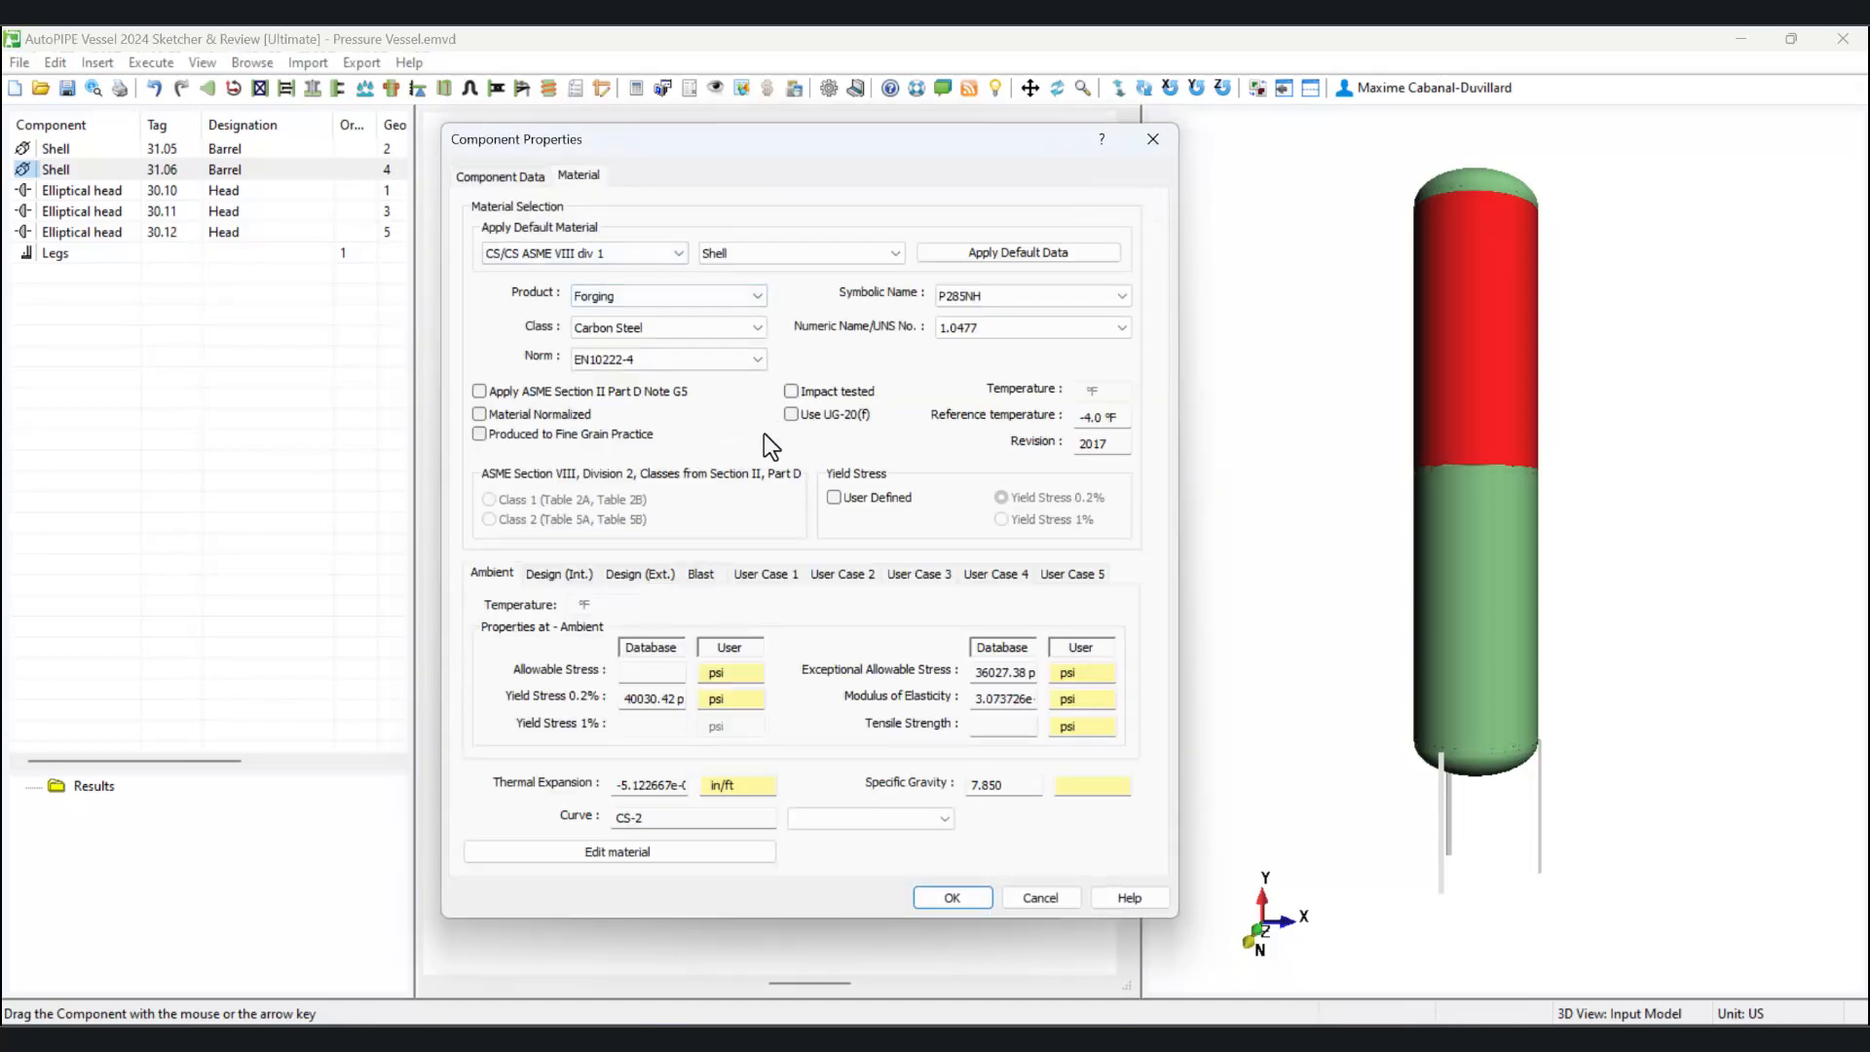
pyautogui.click(979, 249)
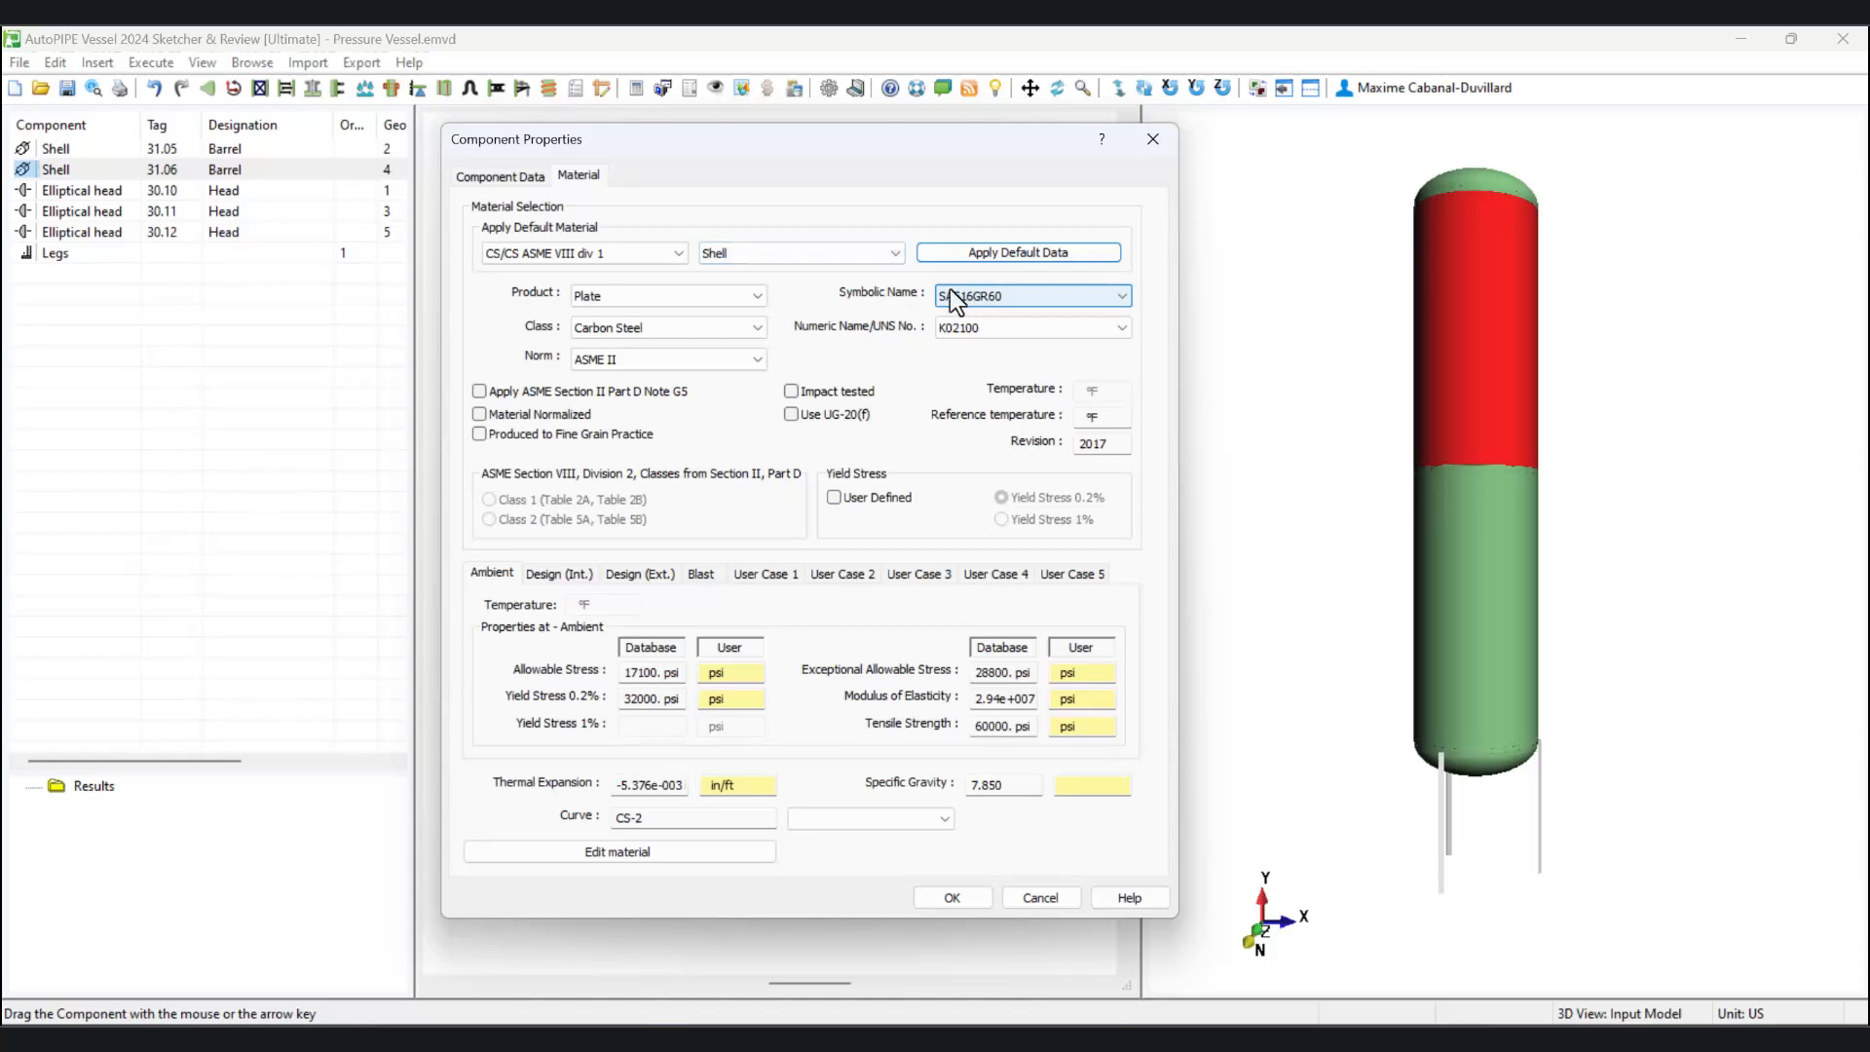
pyautogui.click(865, 249)
pyautogui.click(792, 324)
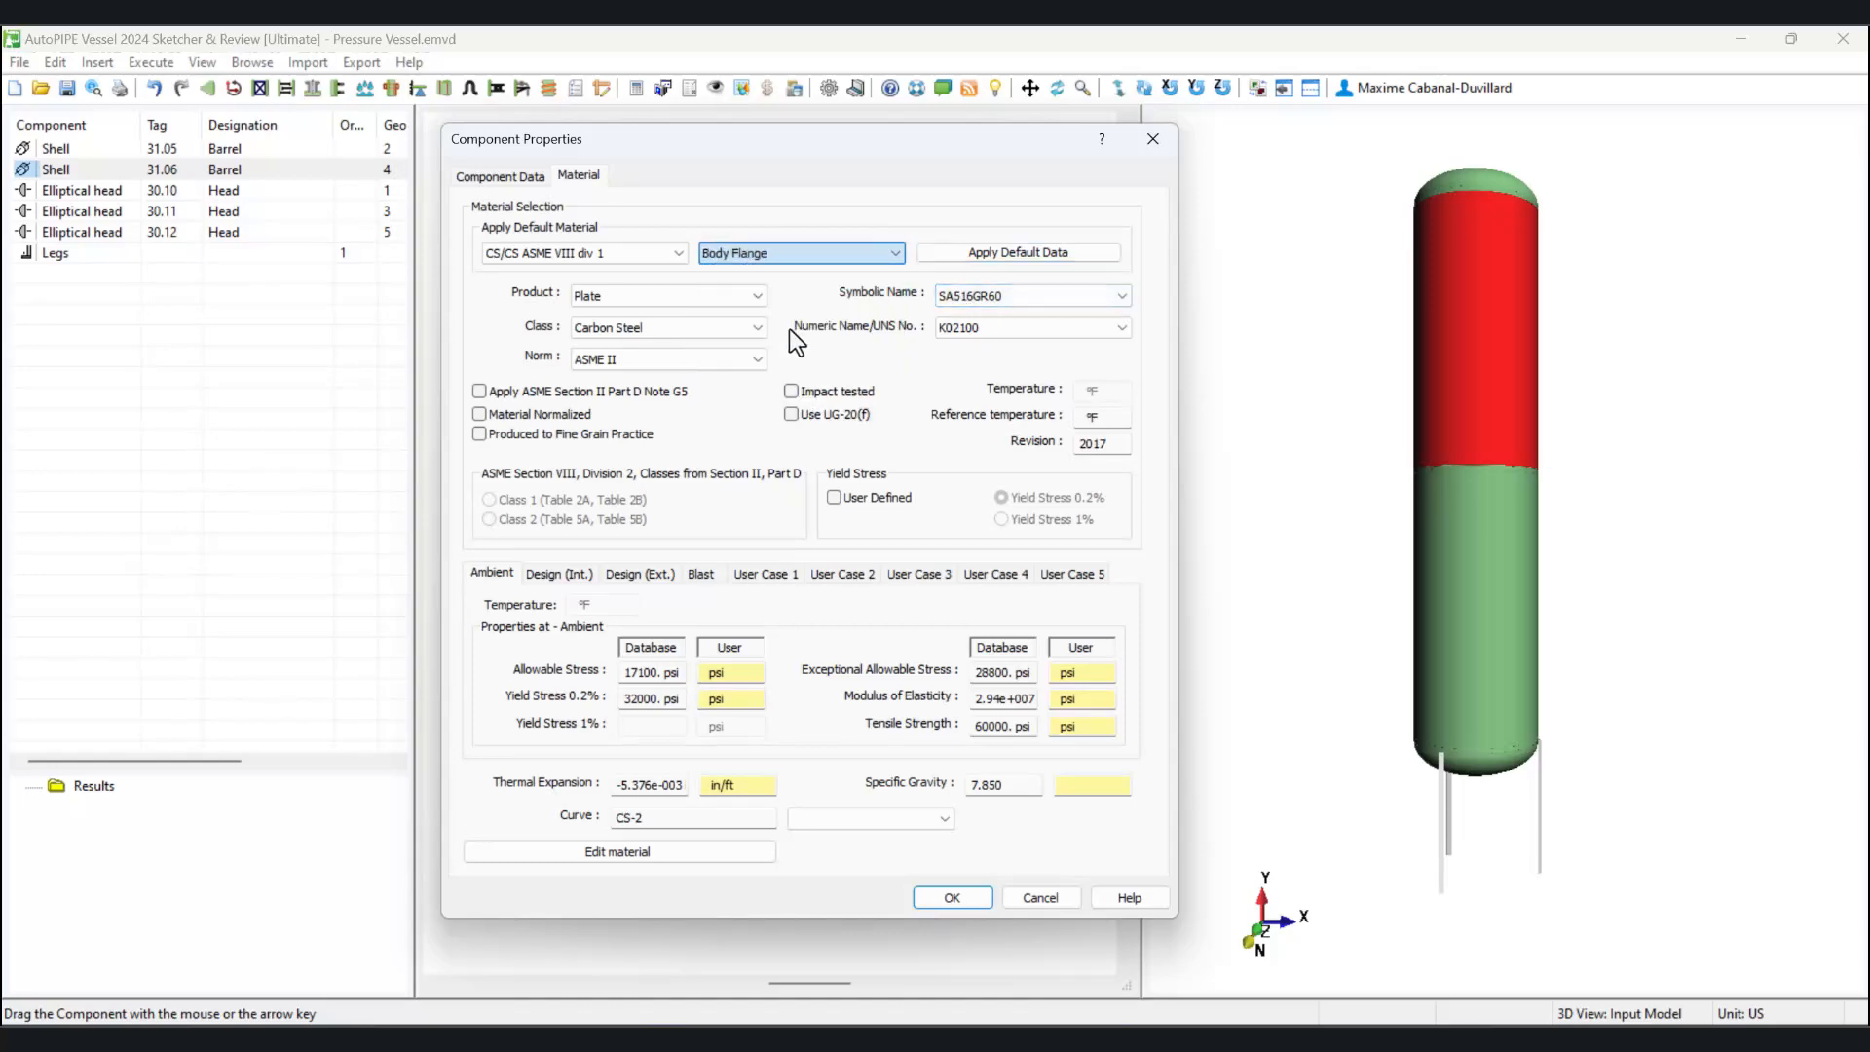
pyautogui.click(1027, 253)
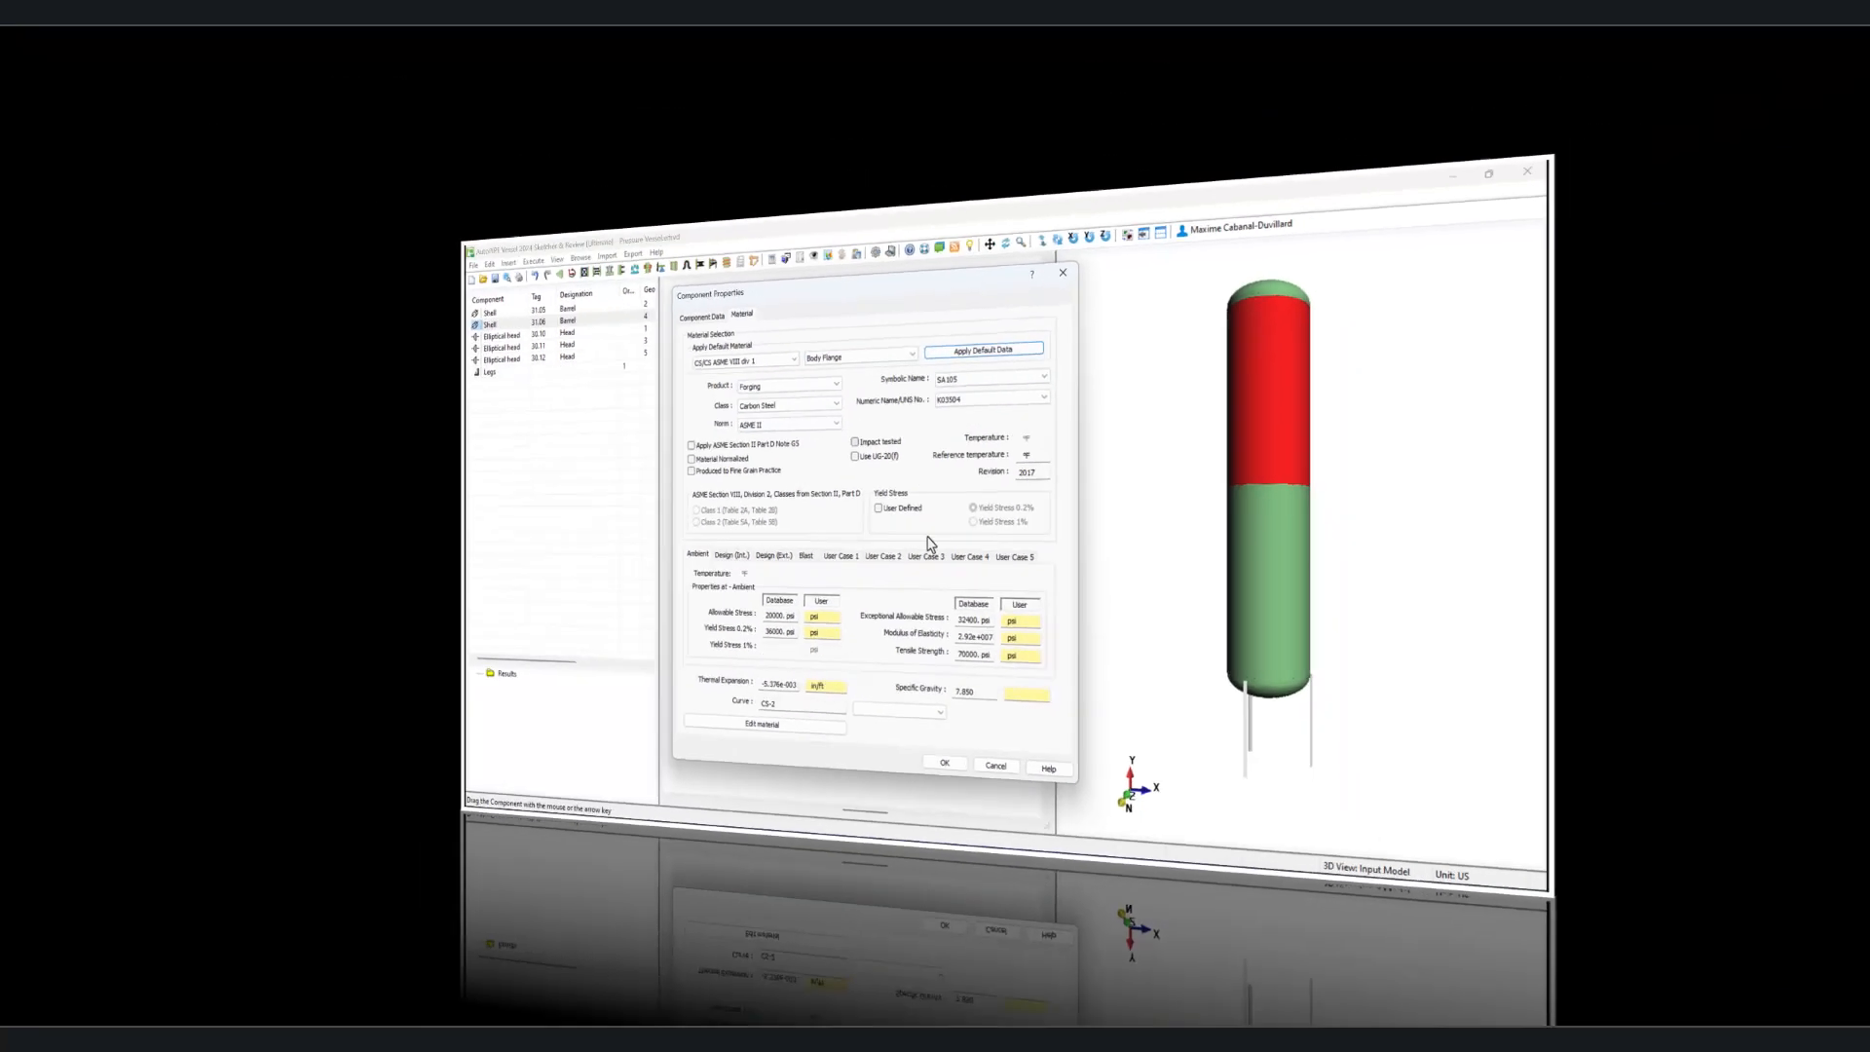
pyautogui.click(943, 762)
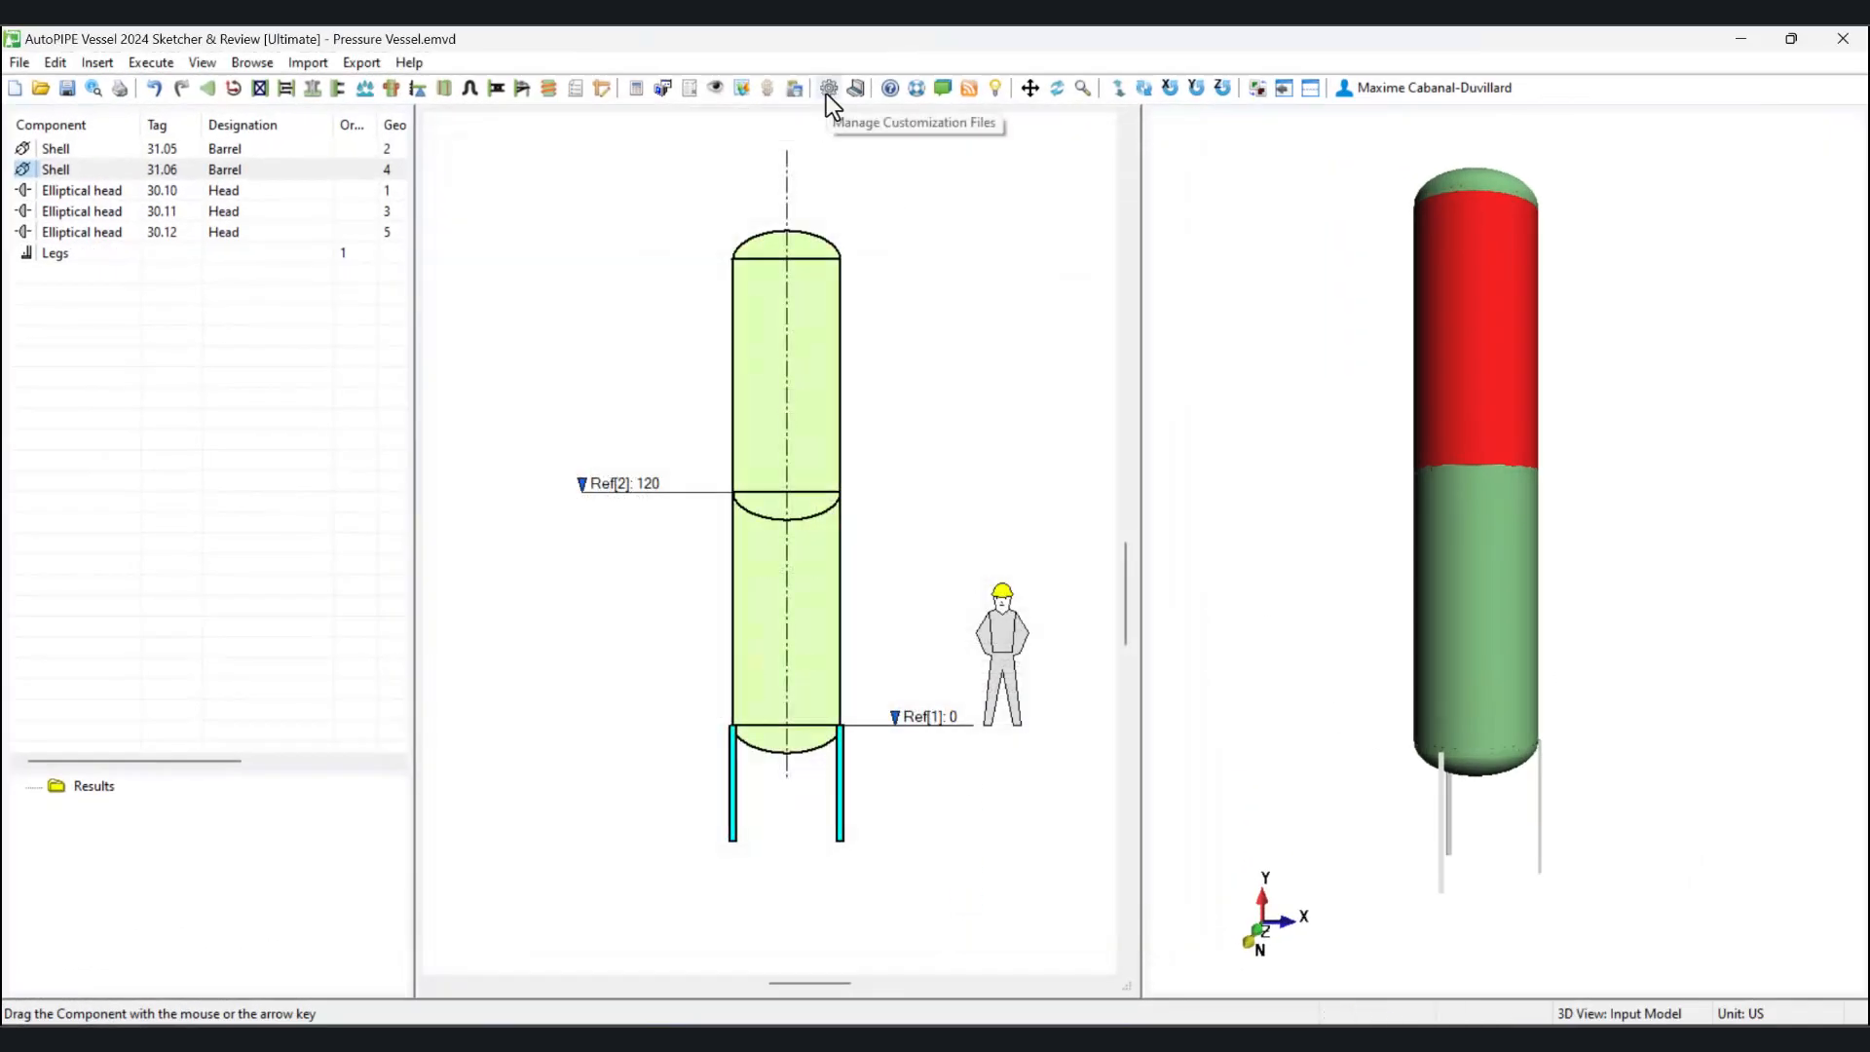
# - Open the customization file defmat.xlsx from the Config folder for editing and view its Informations sheet
pyautogui.click(144, 65)
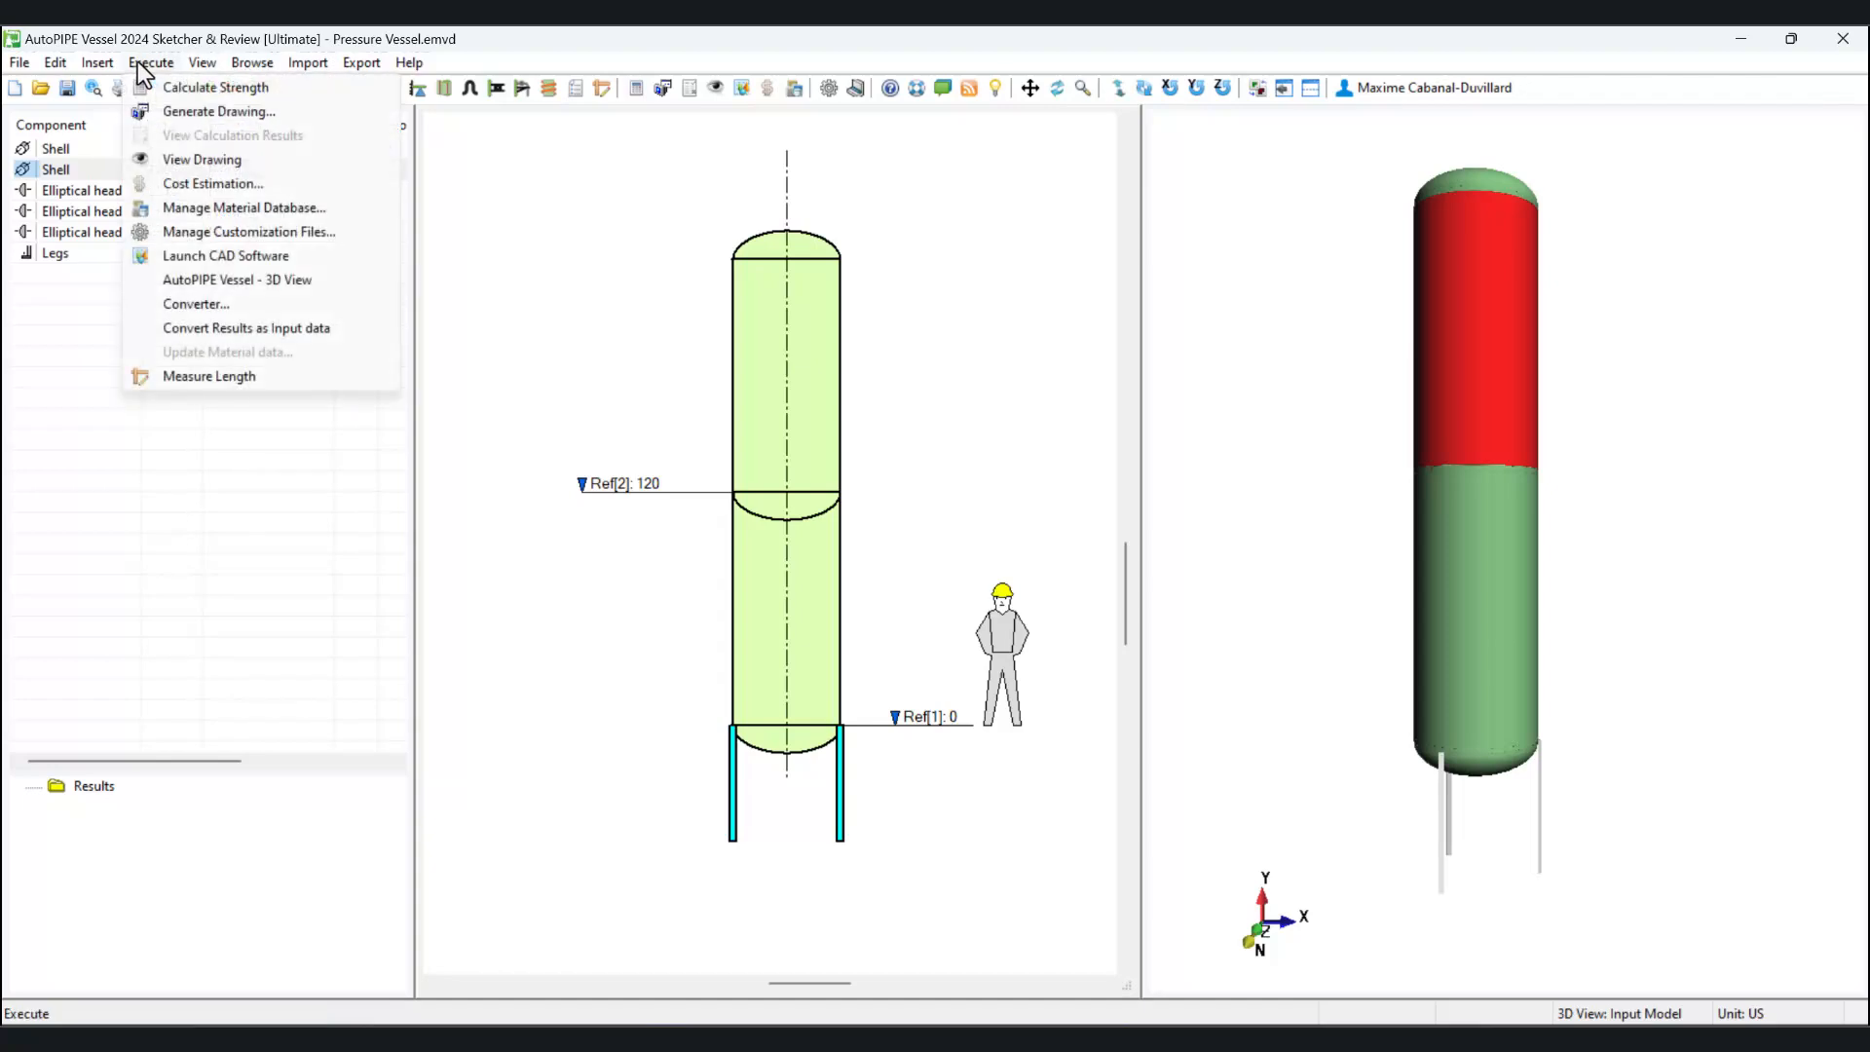
pyautogui.click(255, 234)
pyautogui.moveTo(276, 96); pyautogui.dragTo(901, 332)
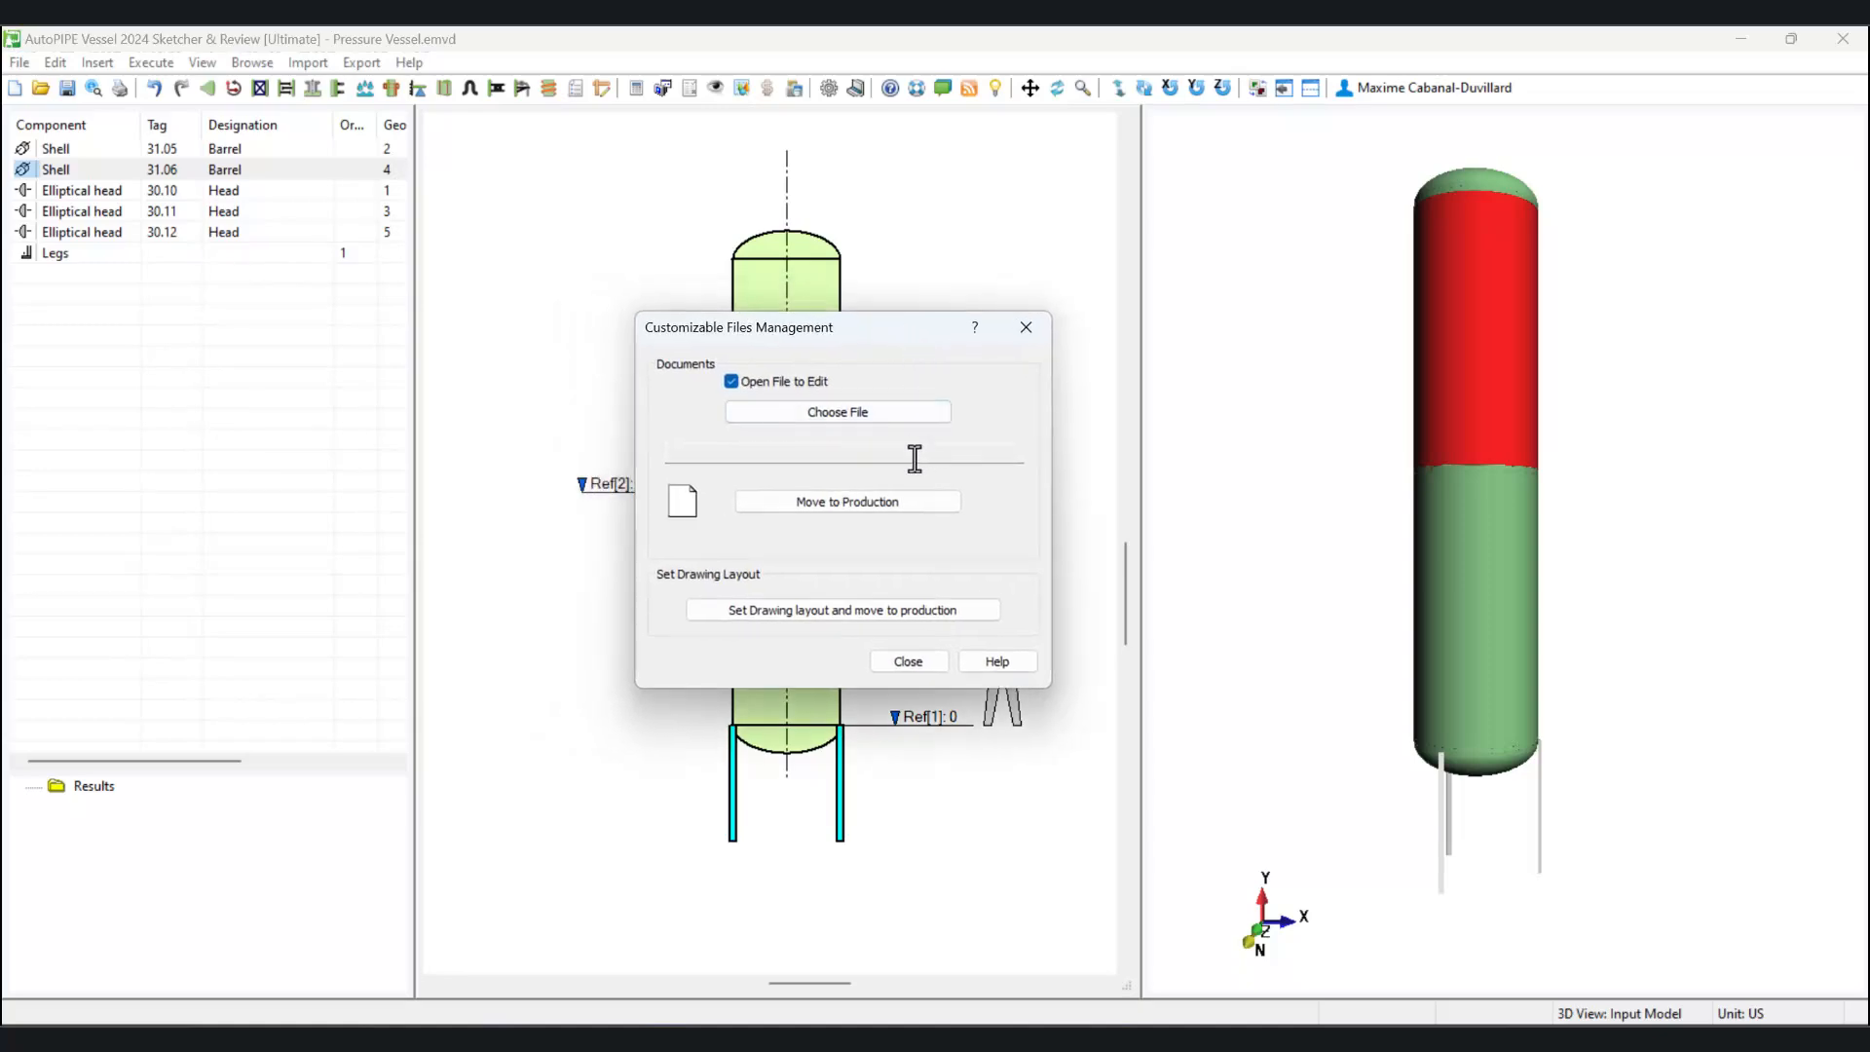
pyautogui.click(837, 413)
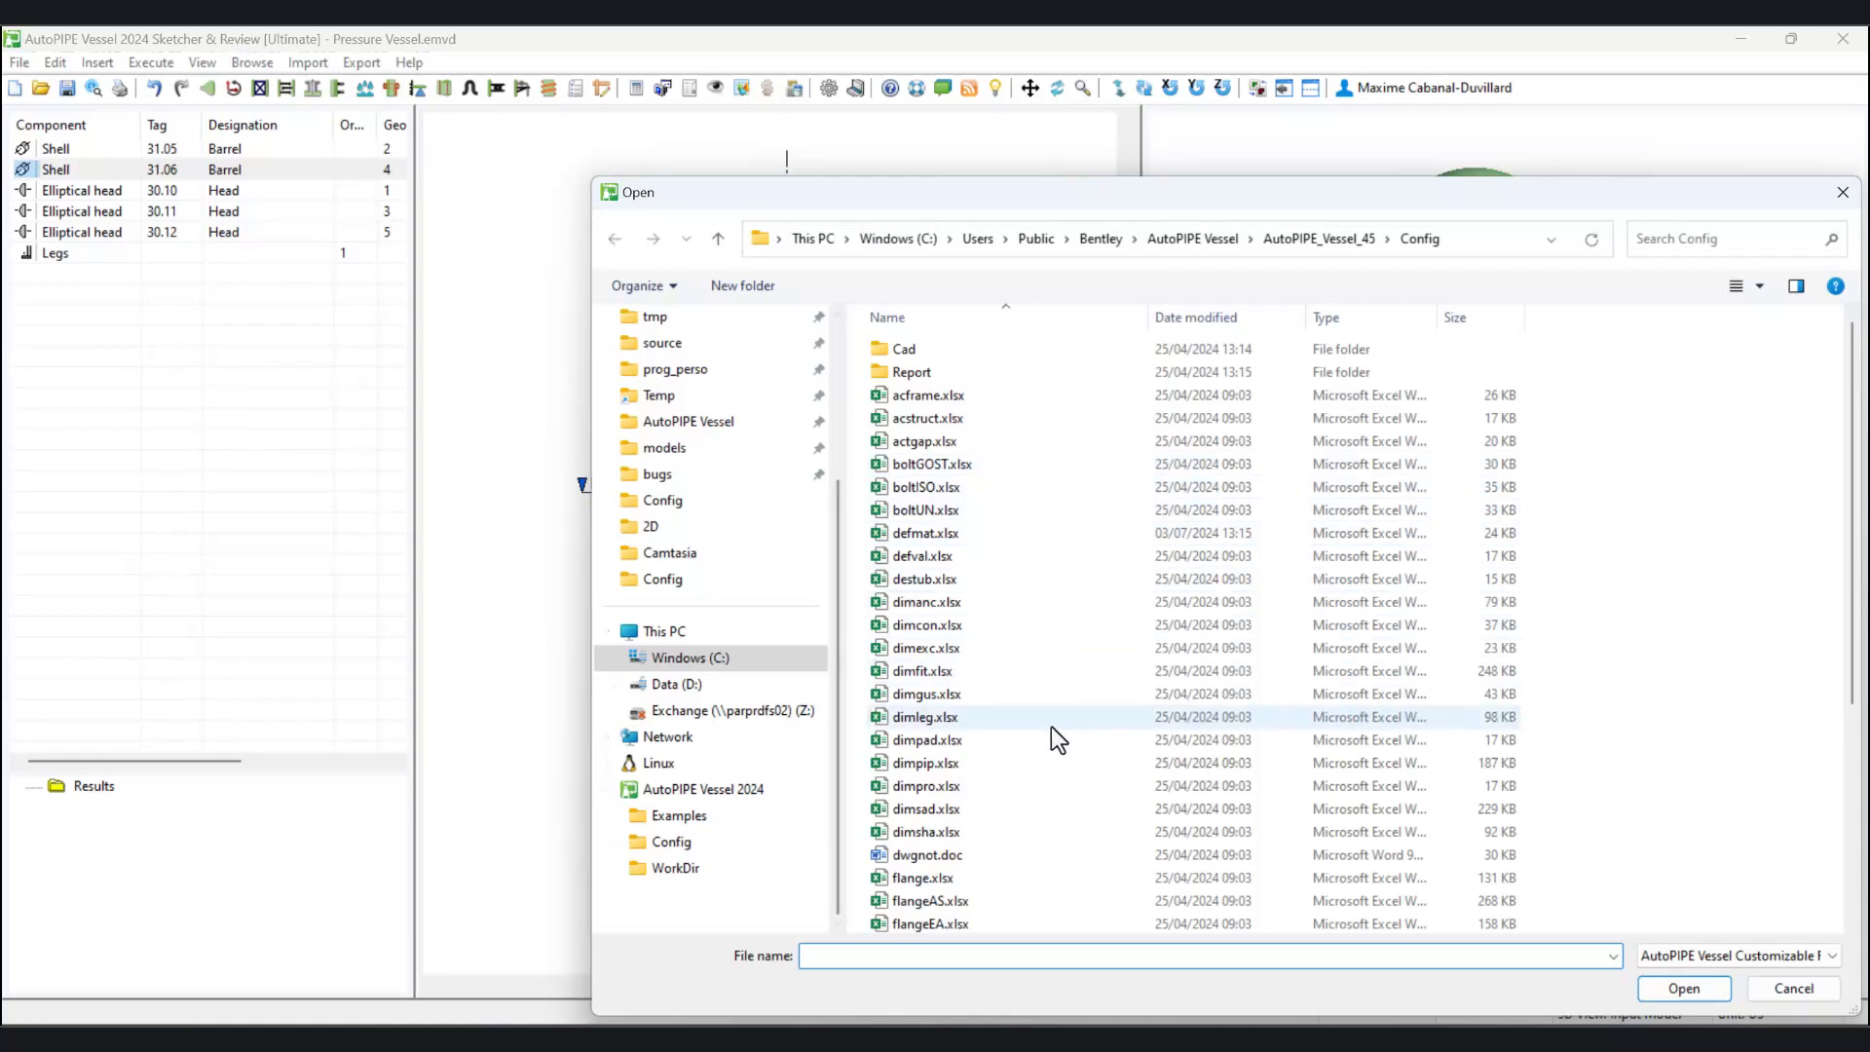
pyautogui.click(935, 536)
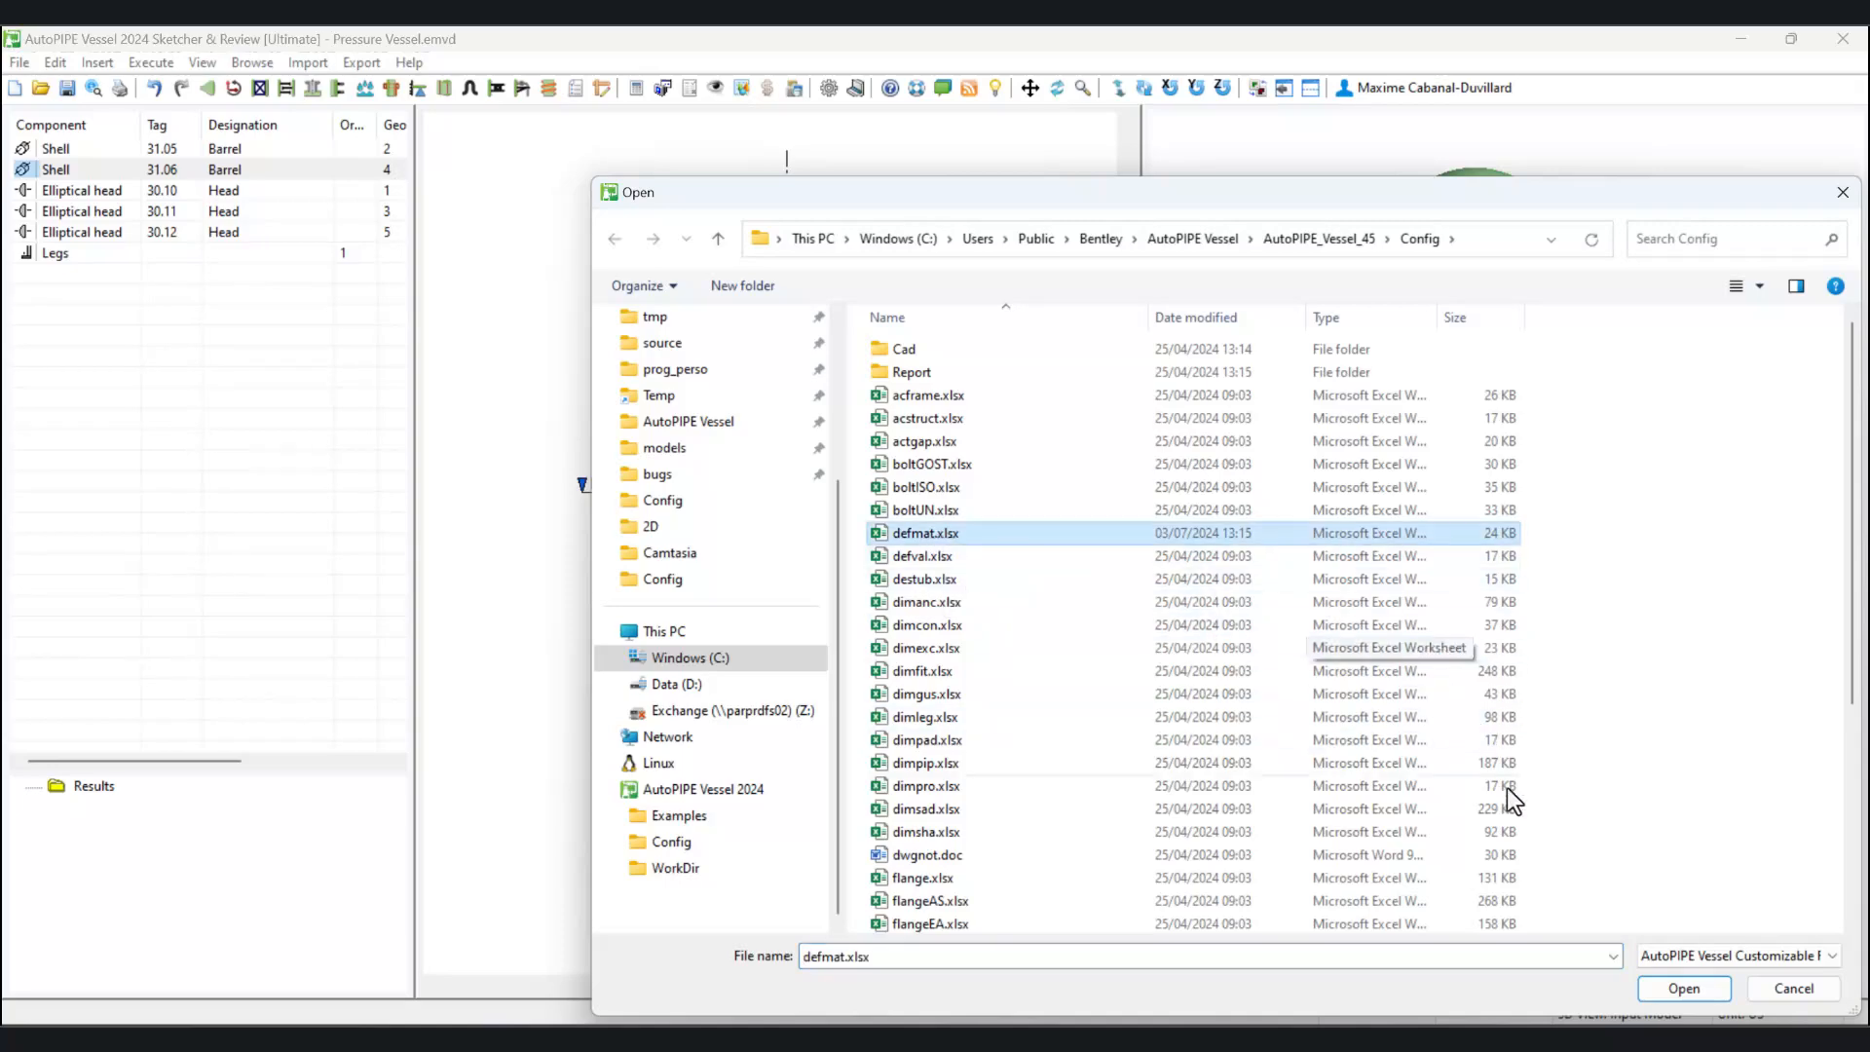
pyautogui.click(1665, 993)
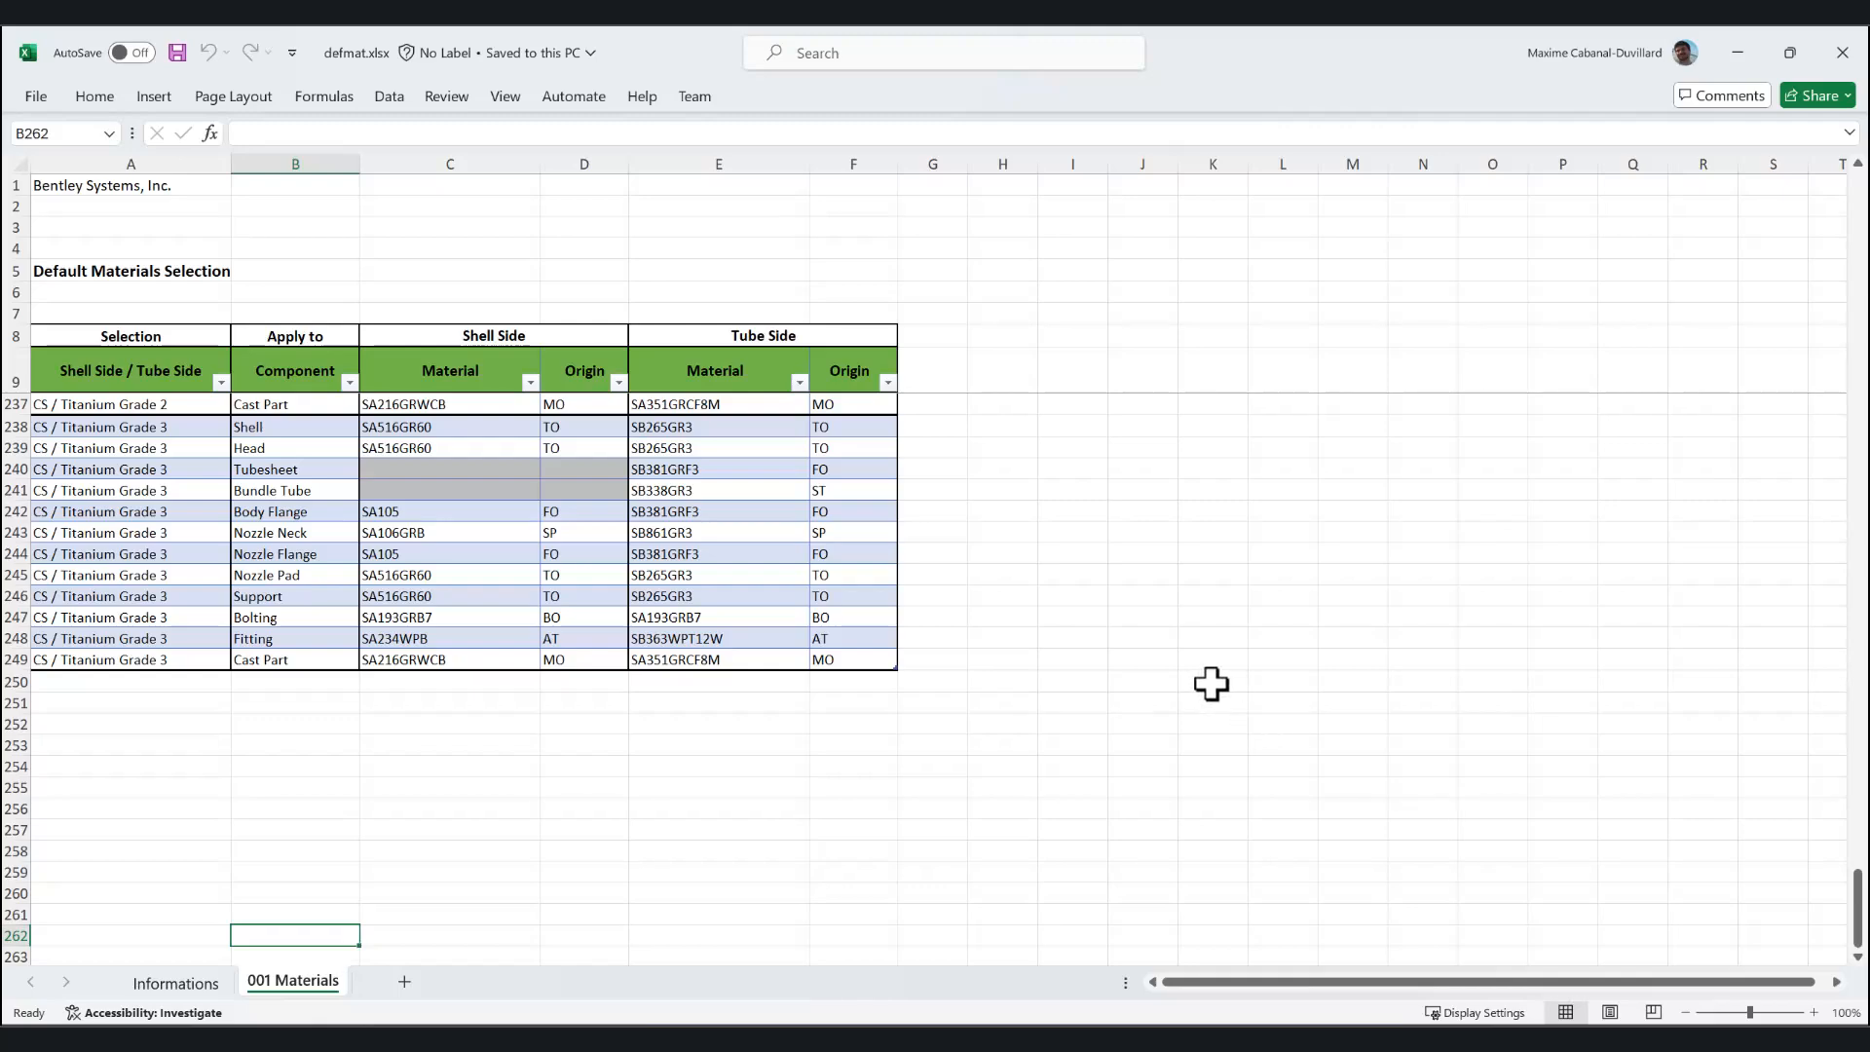
pyautogui.click(156, 985)
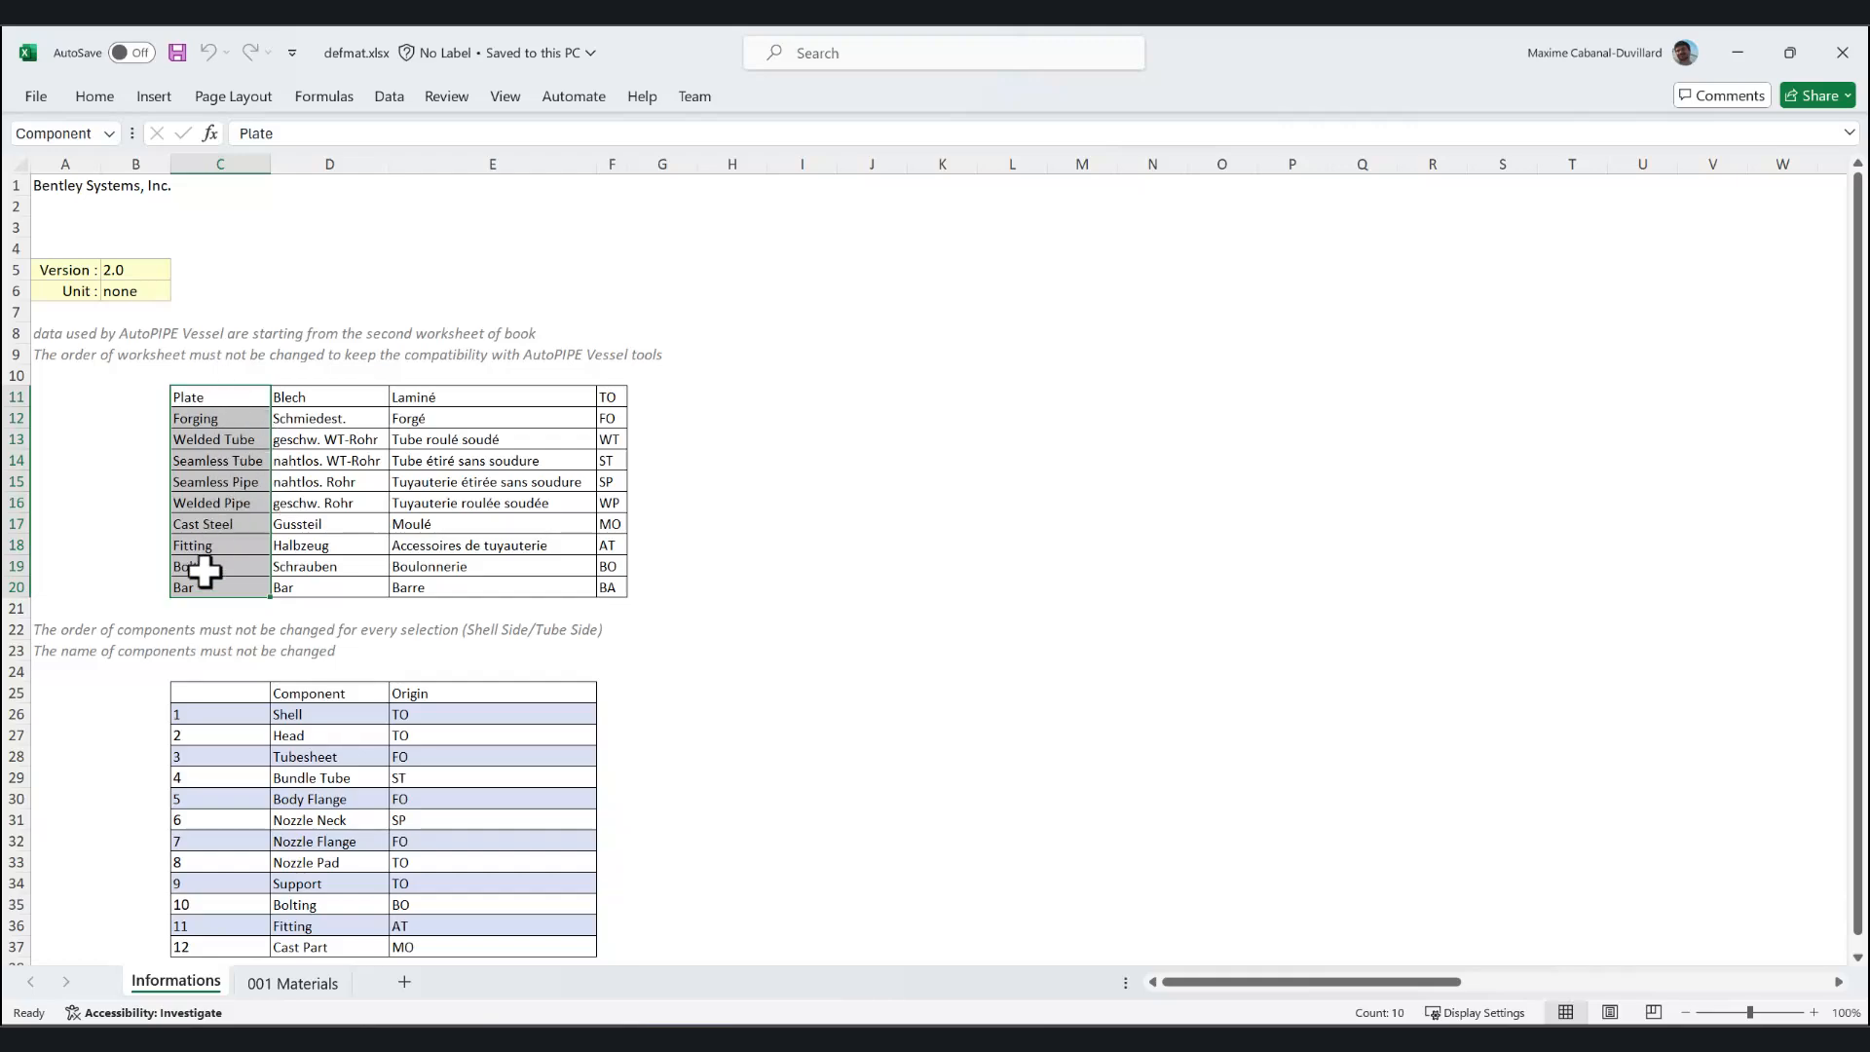
# - On the 001 Materials sheet, copy the CS / Titanium Grade 2 rows 226 to 237 and paste them below the table from A250
pyautogui.click(292, 983)
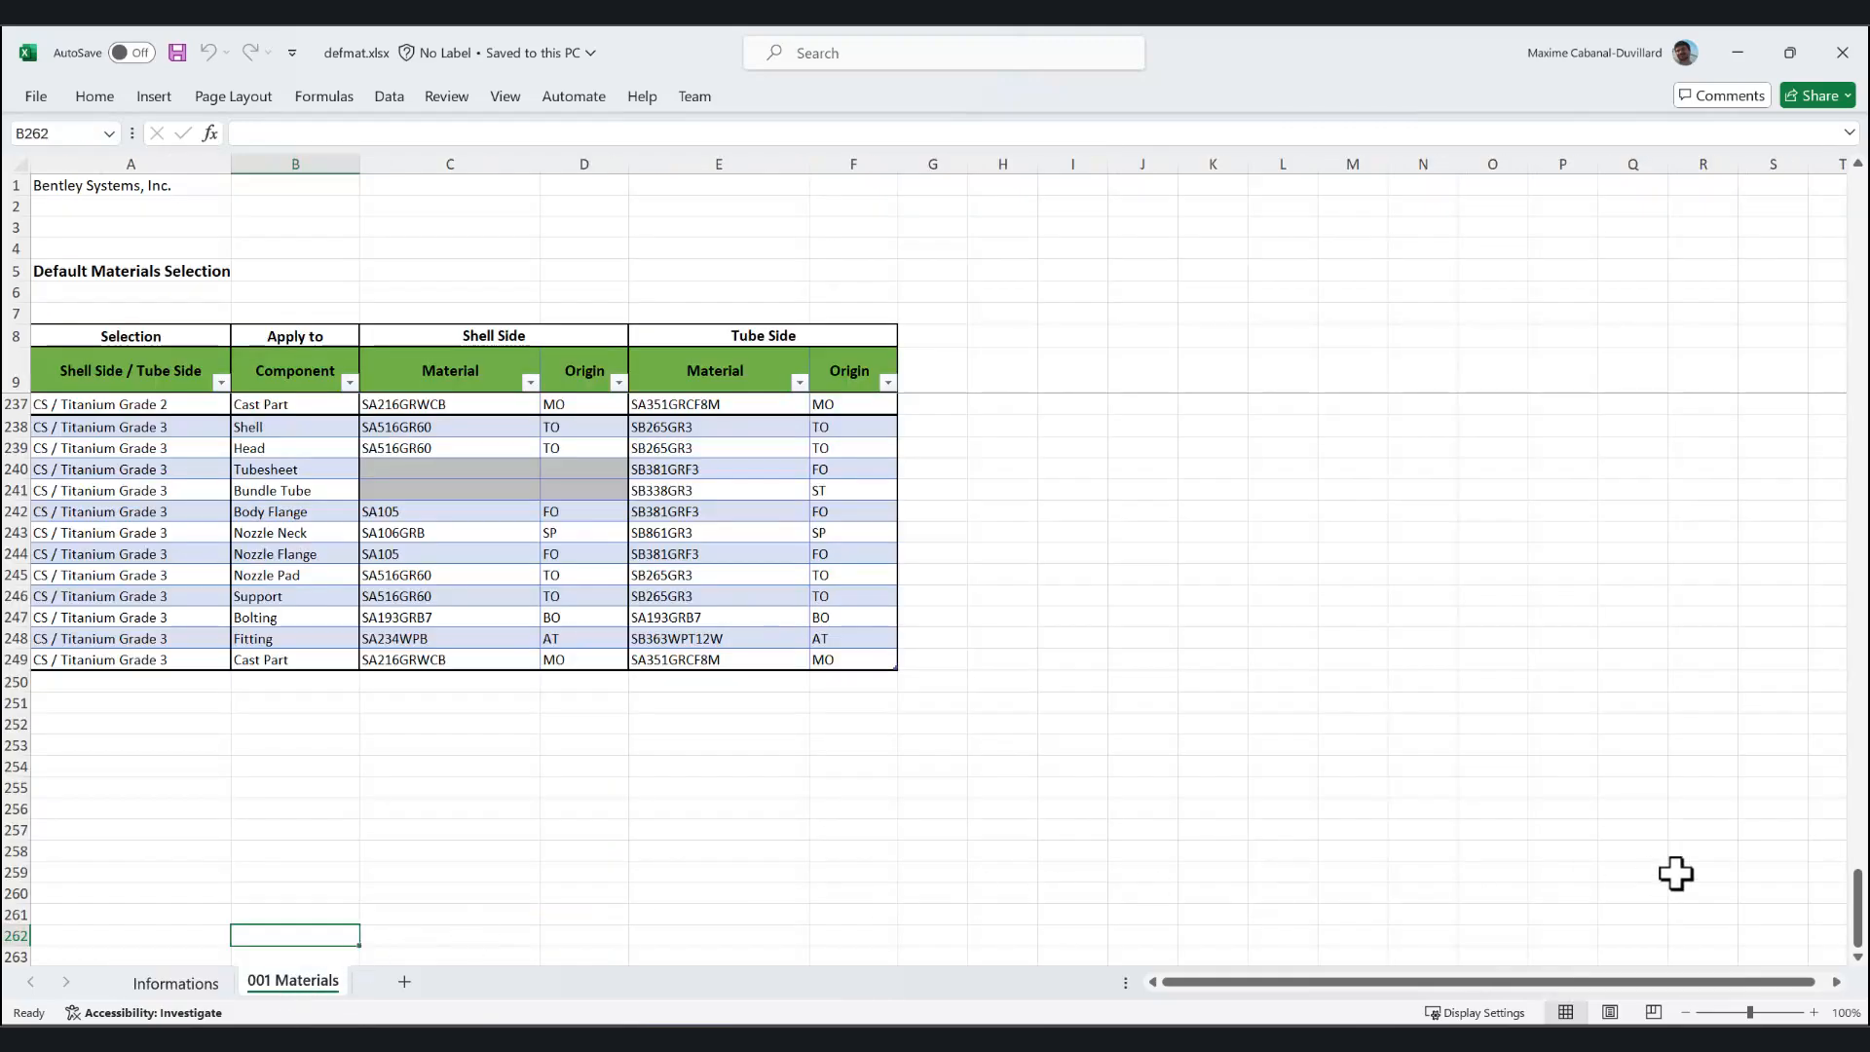
pyautogui.moveTo(1856, 901); pyautogui.dragTo(1789, 913)
pyautogui.moveTo(853, 665); pyautogui.dragTo(71, 434)
pyautogui.hotkey('ctrl', 'c')
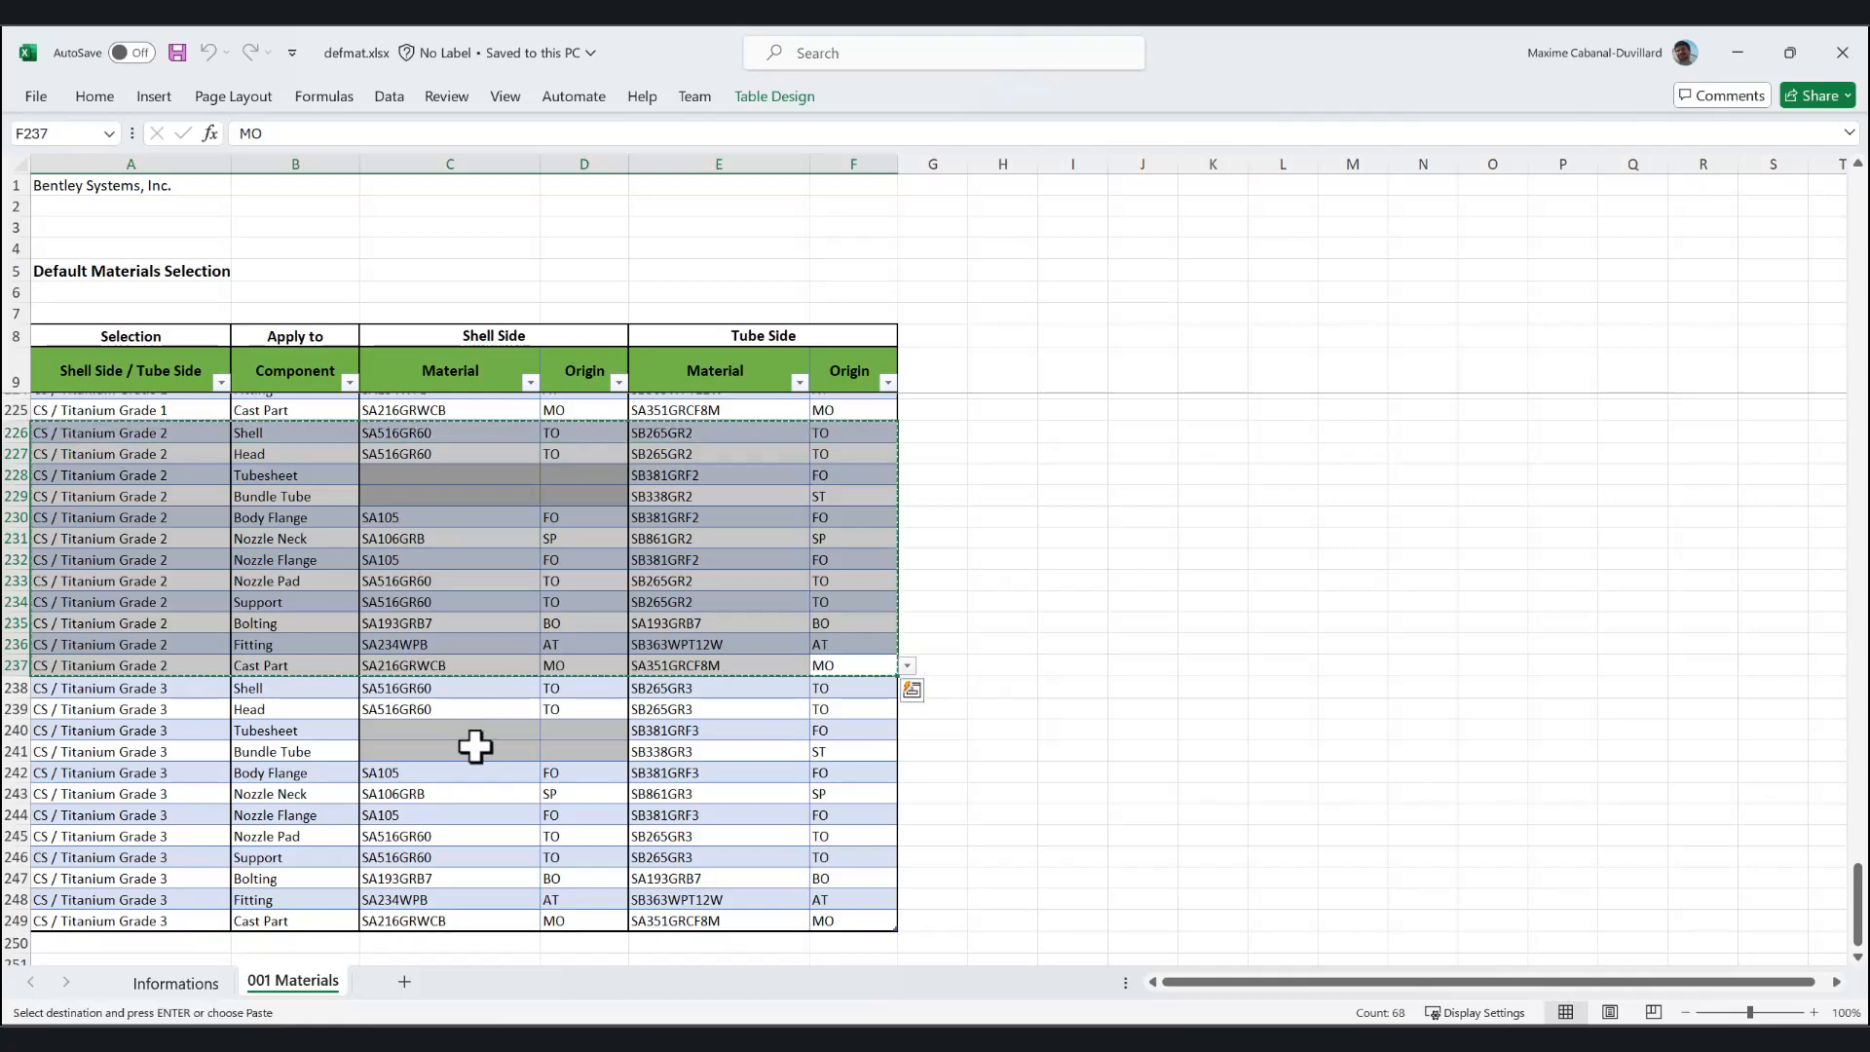
pyautogui.scroll(-3, 473, 763)
pyautogui.click(81, 757)
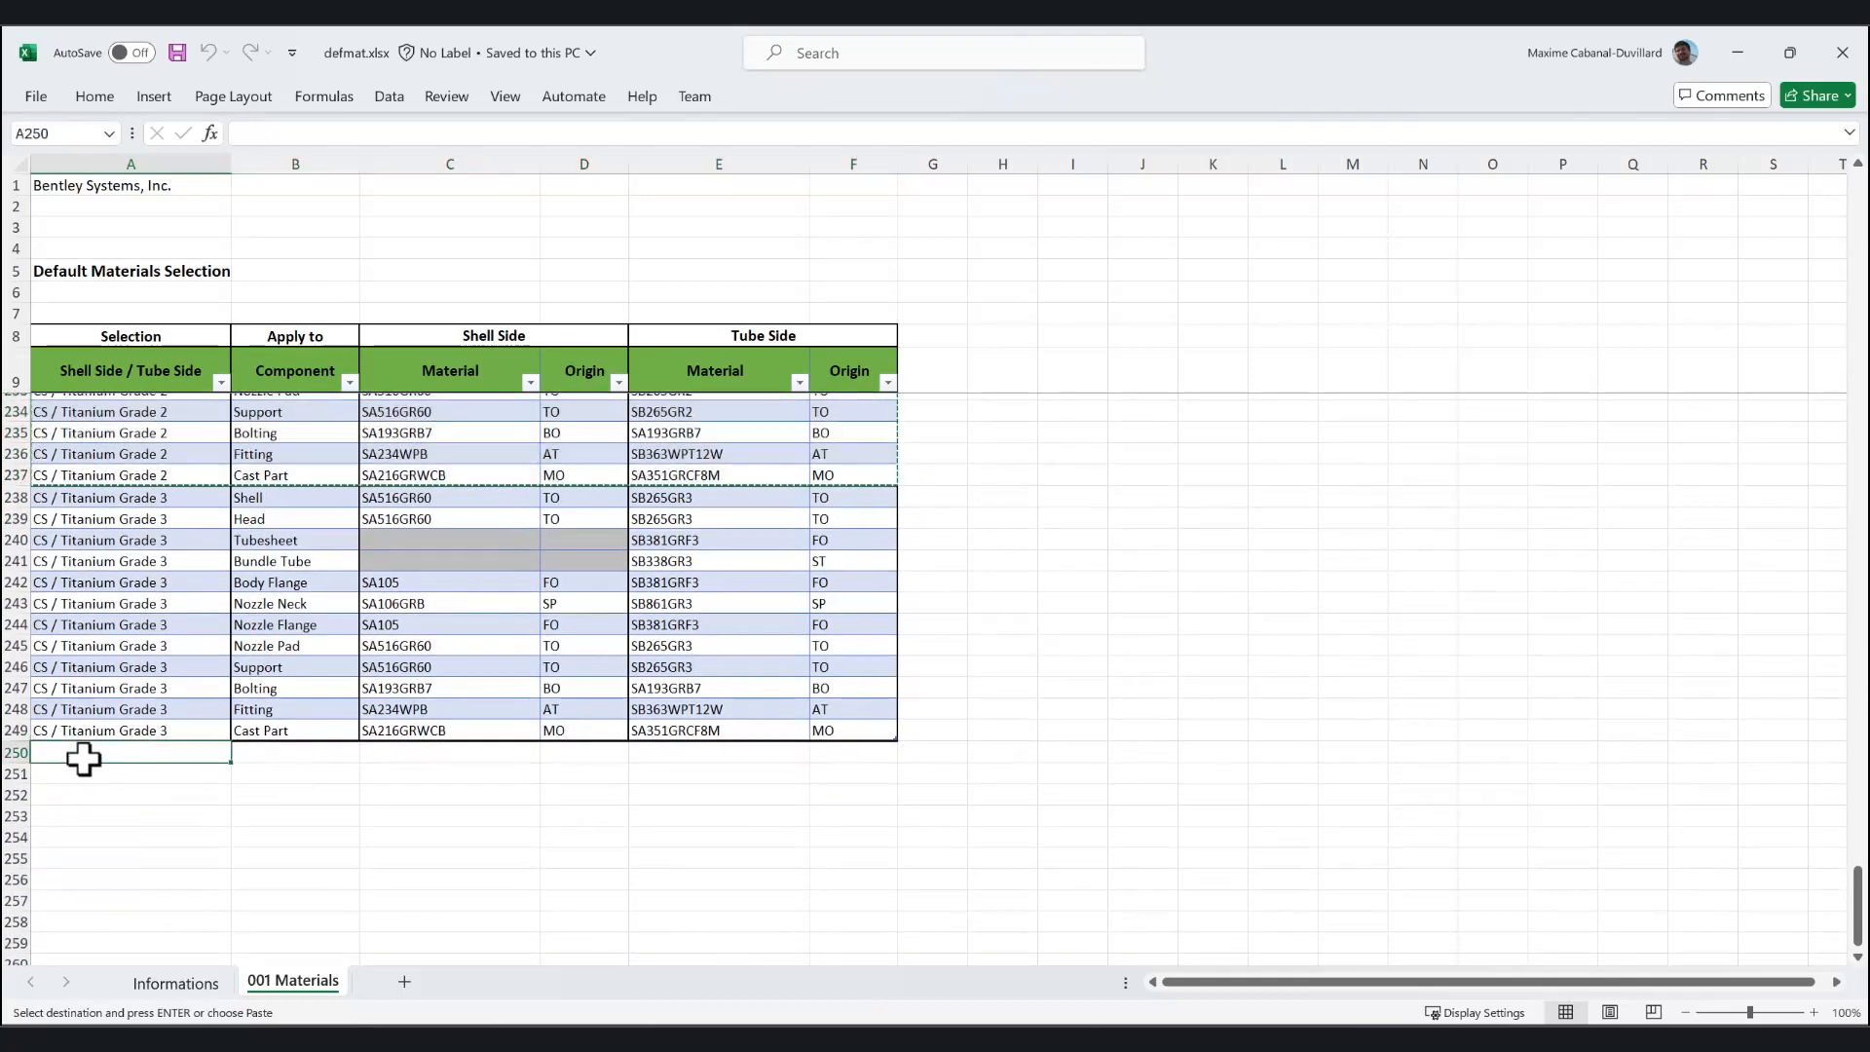
pyautogui.hotkey('ctrl', 'v')
pyautogui.scroll(-2, 221, 793)
# - Name the selection of the pasted rows Training Group in A250 and fill it down to A261
pyautogui.click(173, 626)
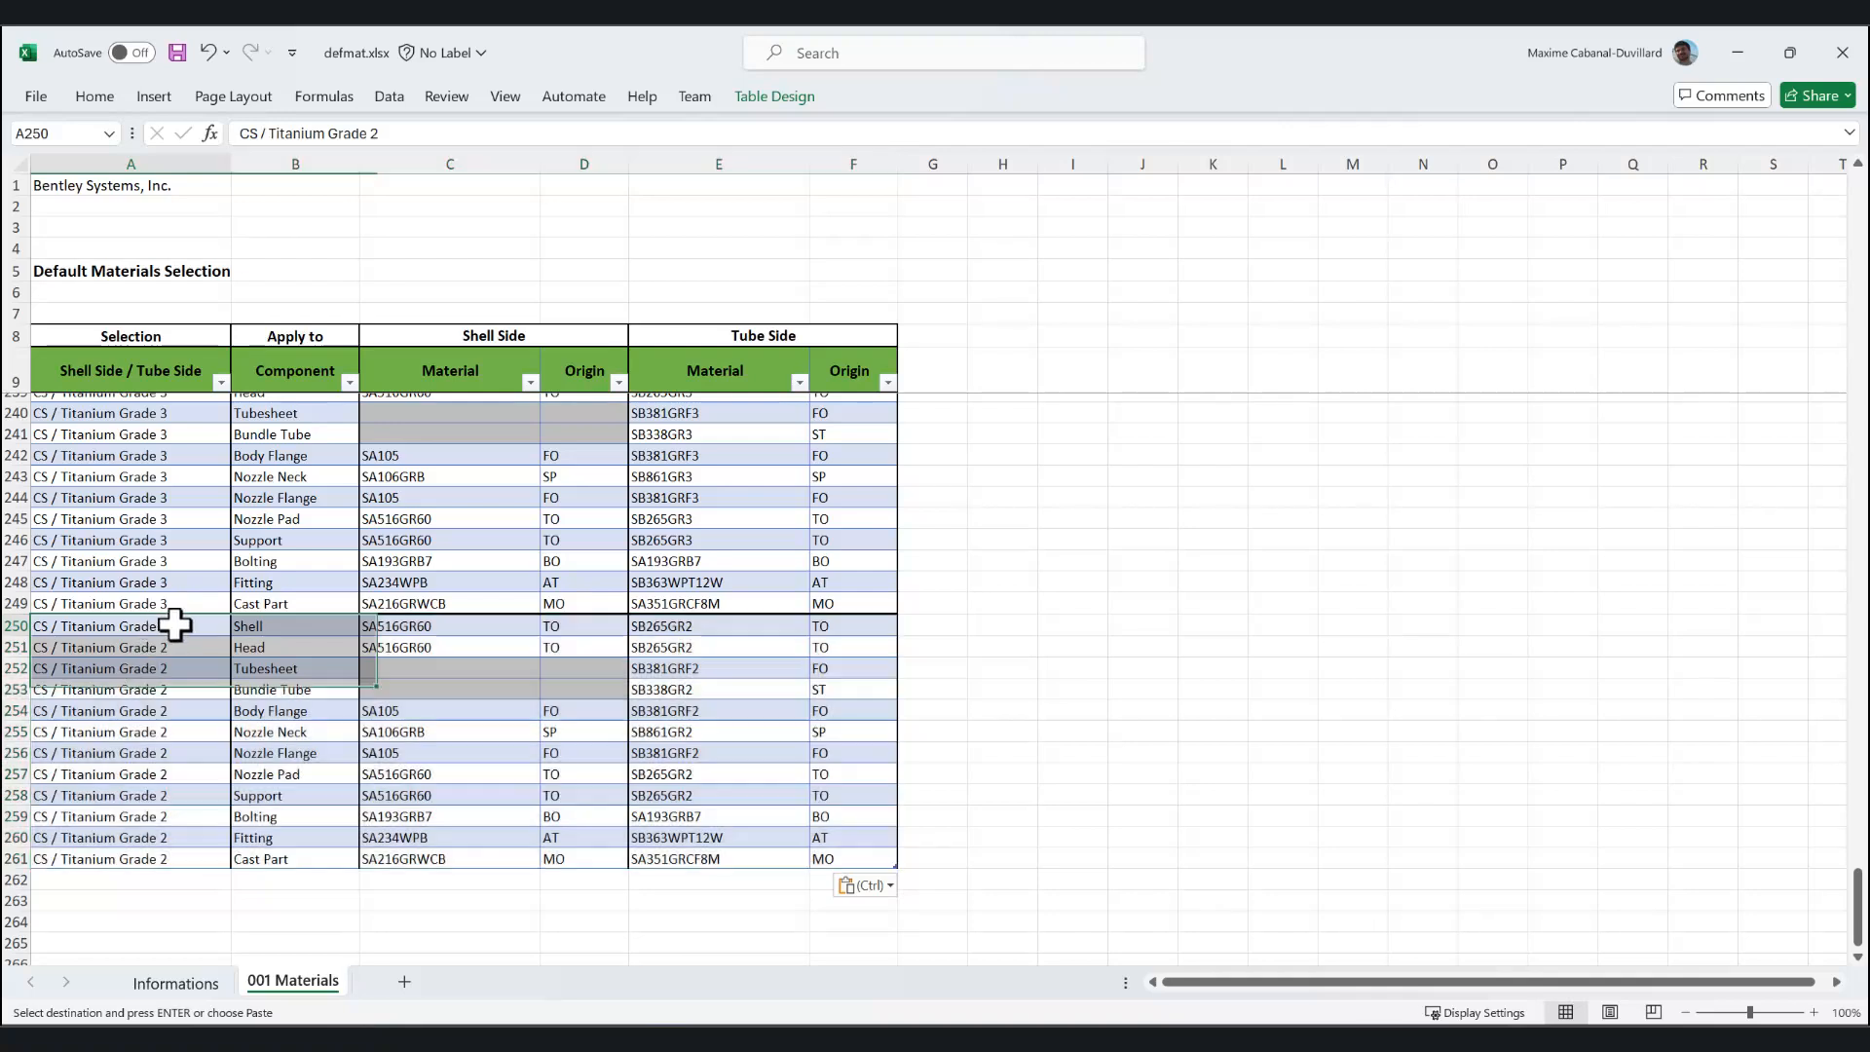
pyautogui.write('Trainin')
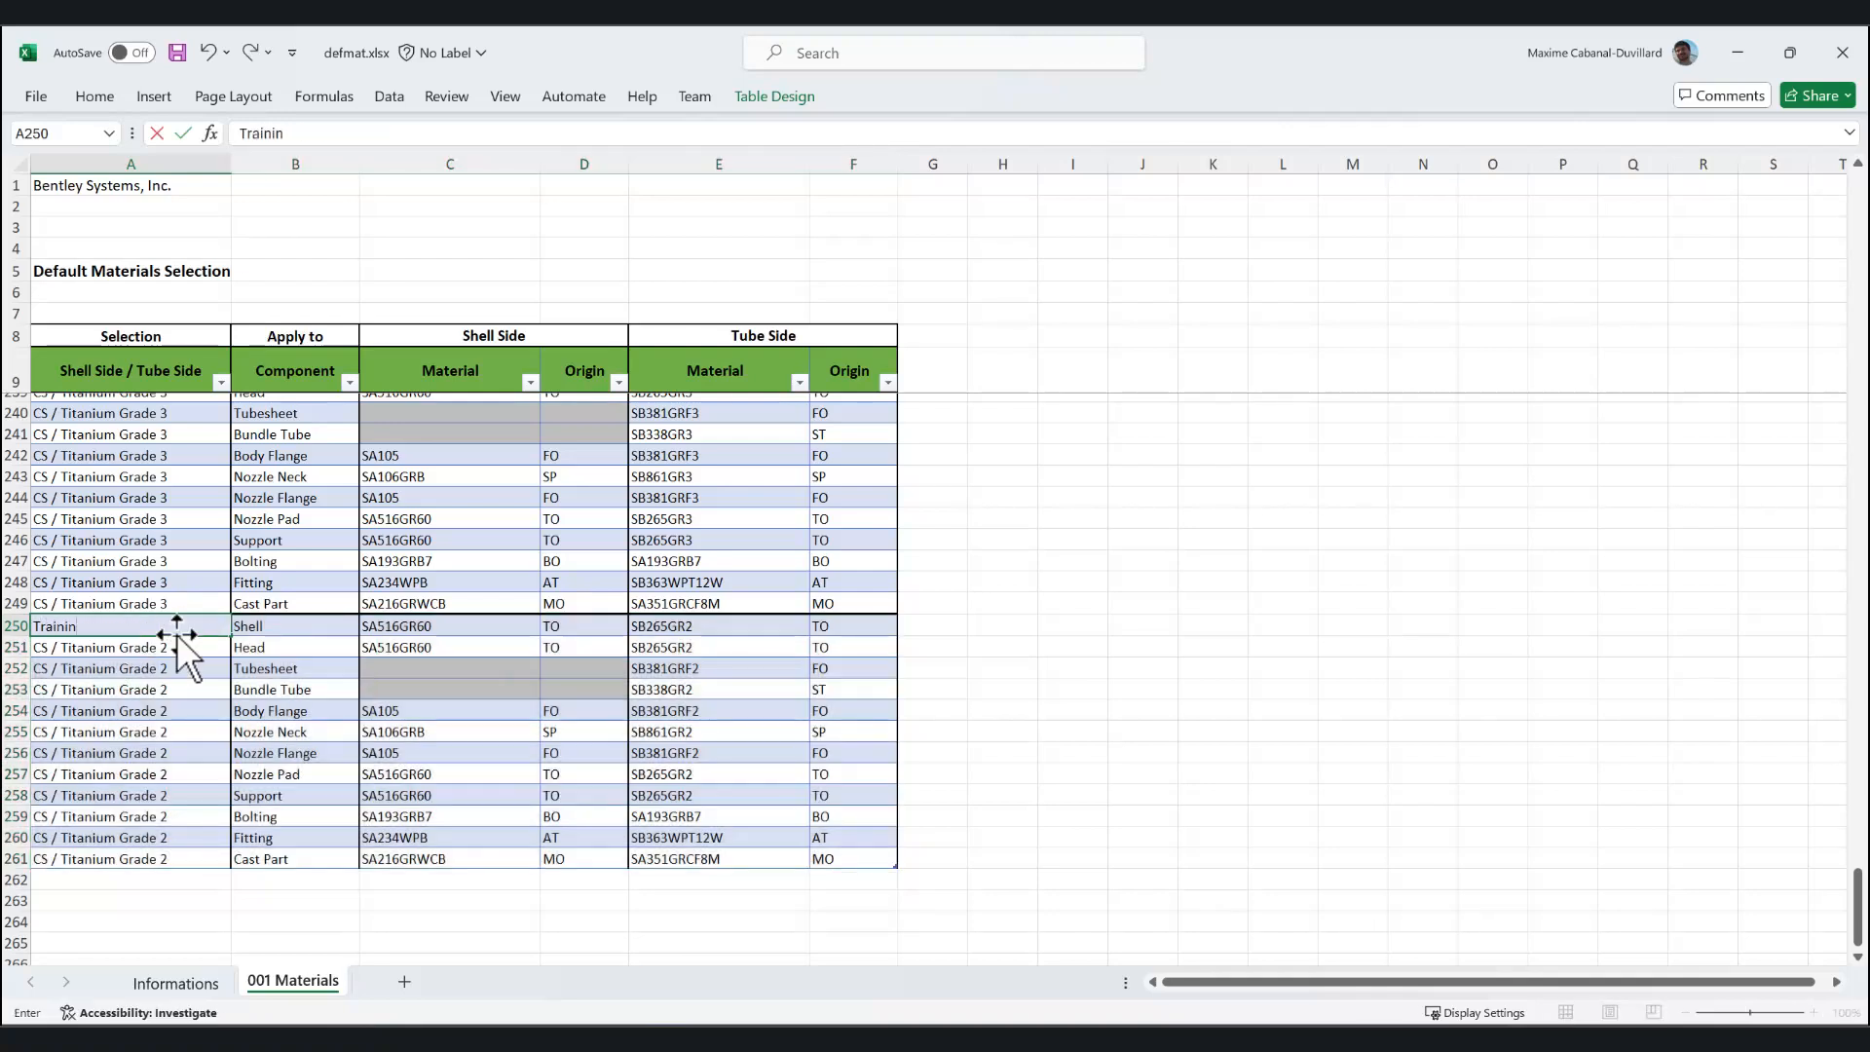
pyautogui.write('g Group')
pyautogui.press('Return')
pyautogui.click(195, 623)
pyautogui.moveTo(229, 635); pyautogui.dragTo(201, 867)
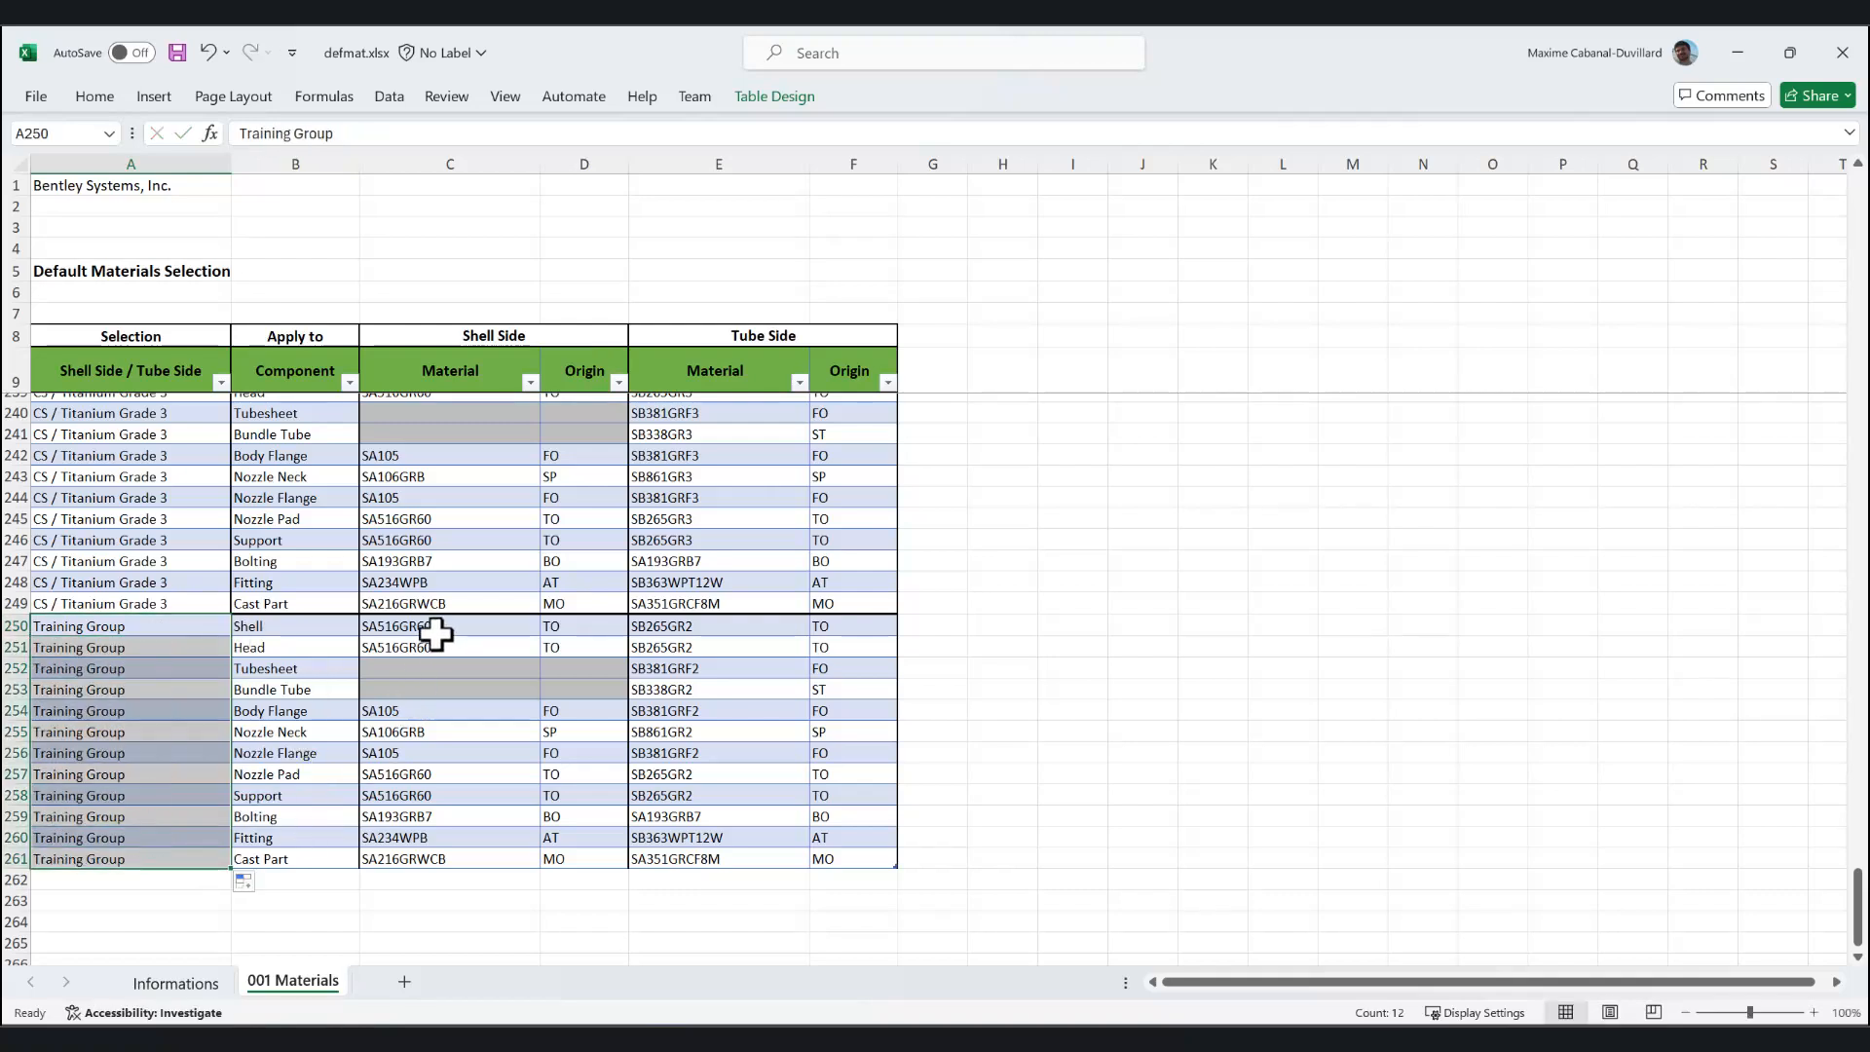
pyautogui.click(440, 647)
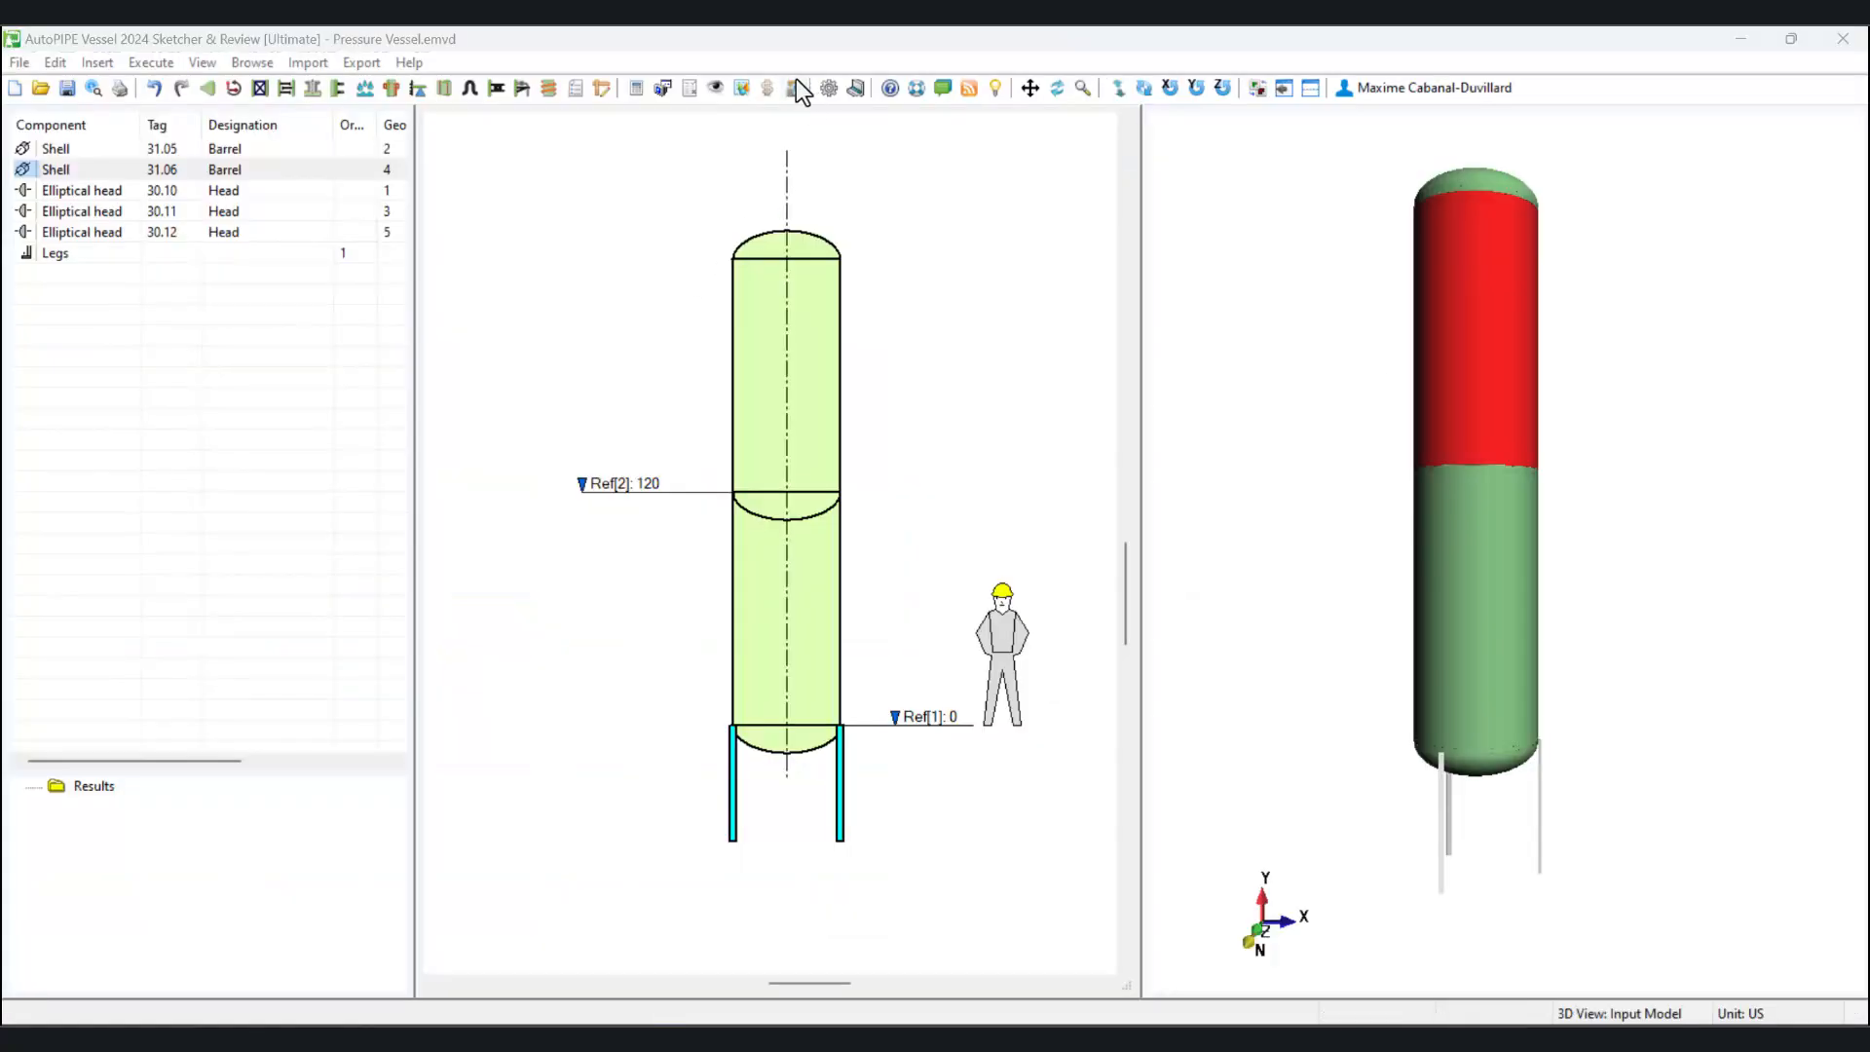
# - In AutoPIPE Vessel, filter the material database by symbolic name 409, open SB409-N08800-Annealed and copy its symbolic name
pyautogui.click(796, 91)
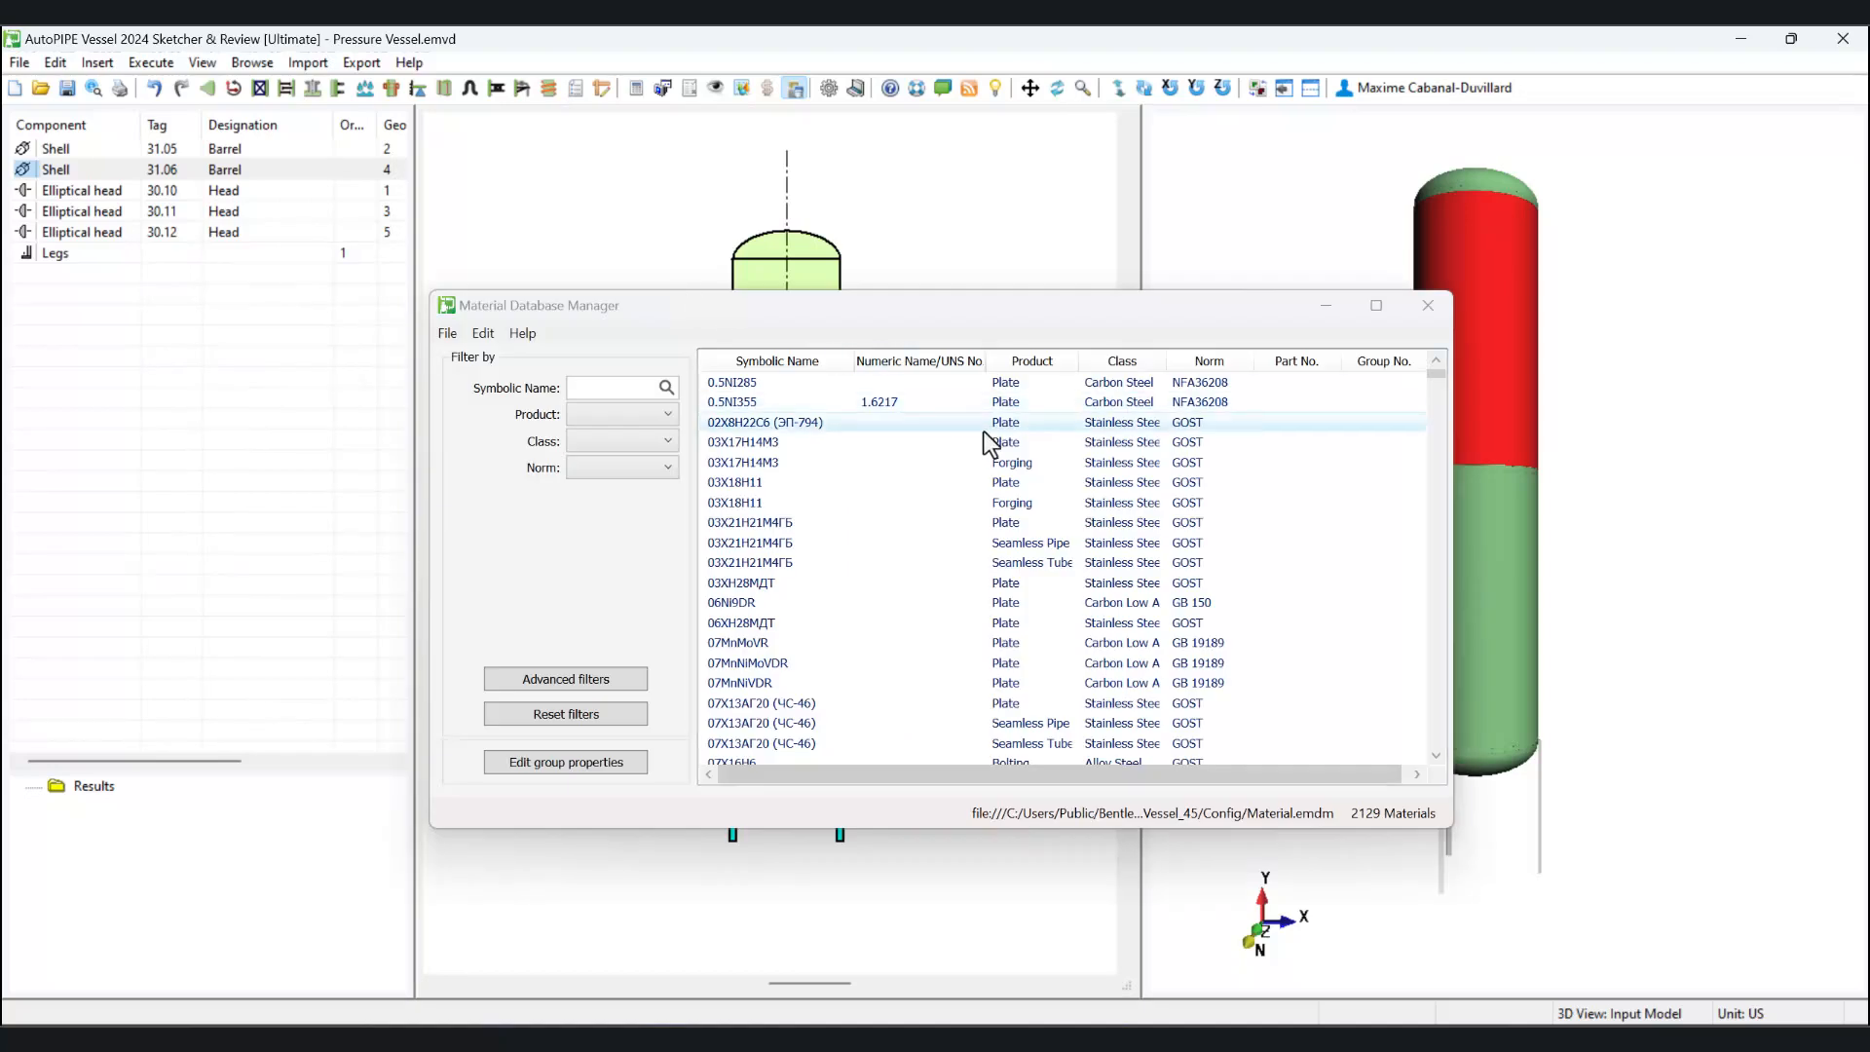
pyautogui.click(623, 386)
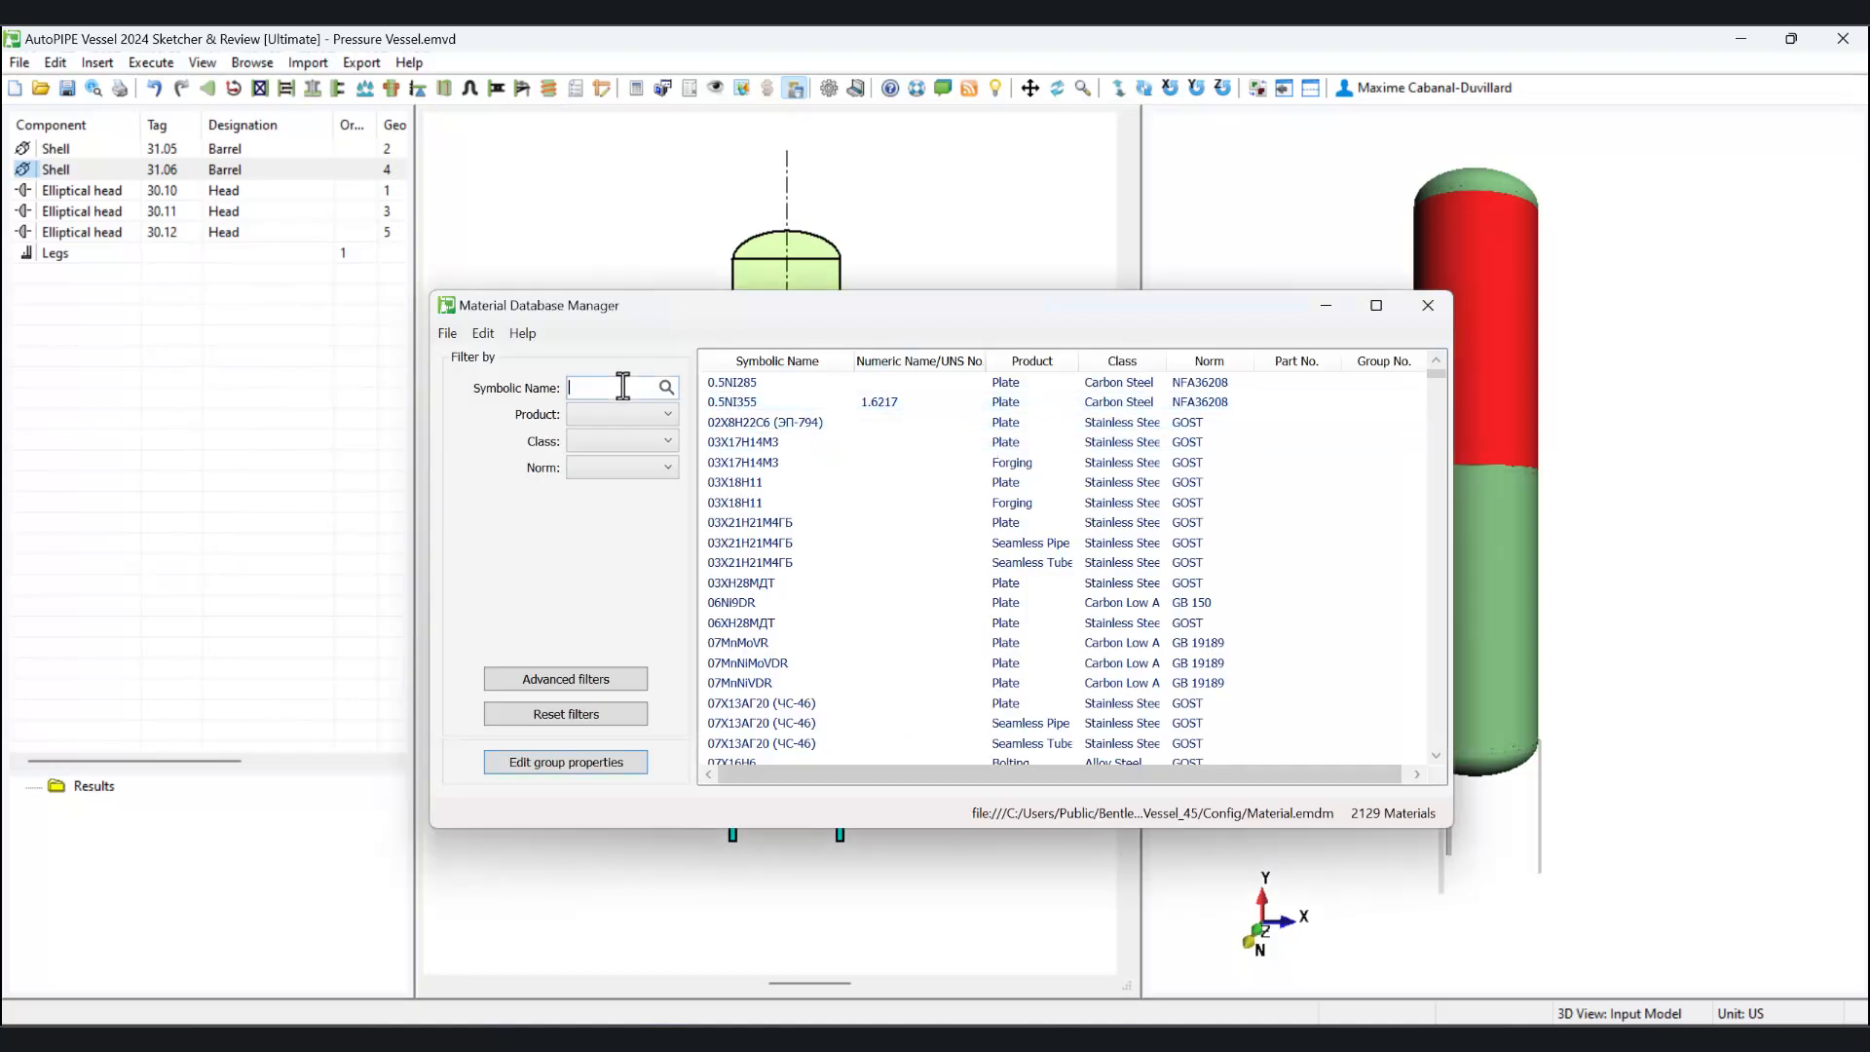
pyautogui.write('409')
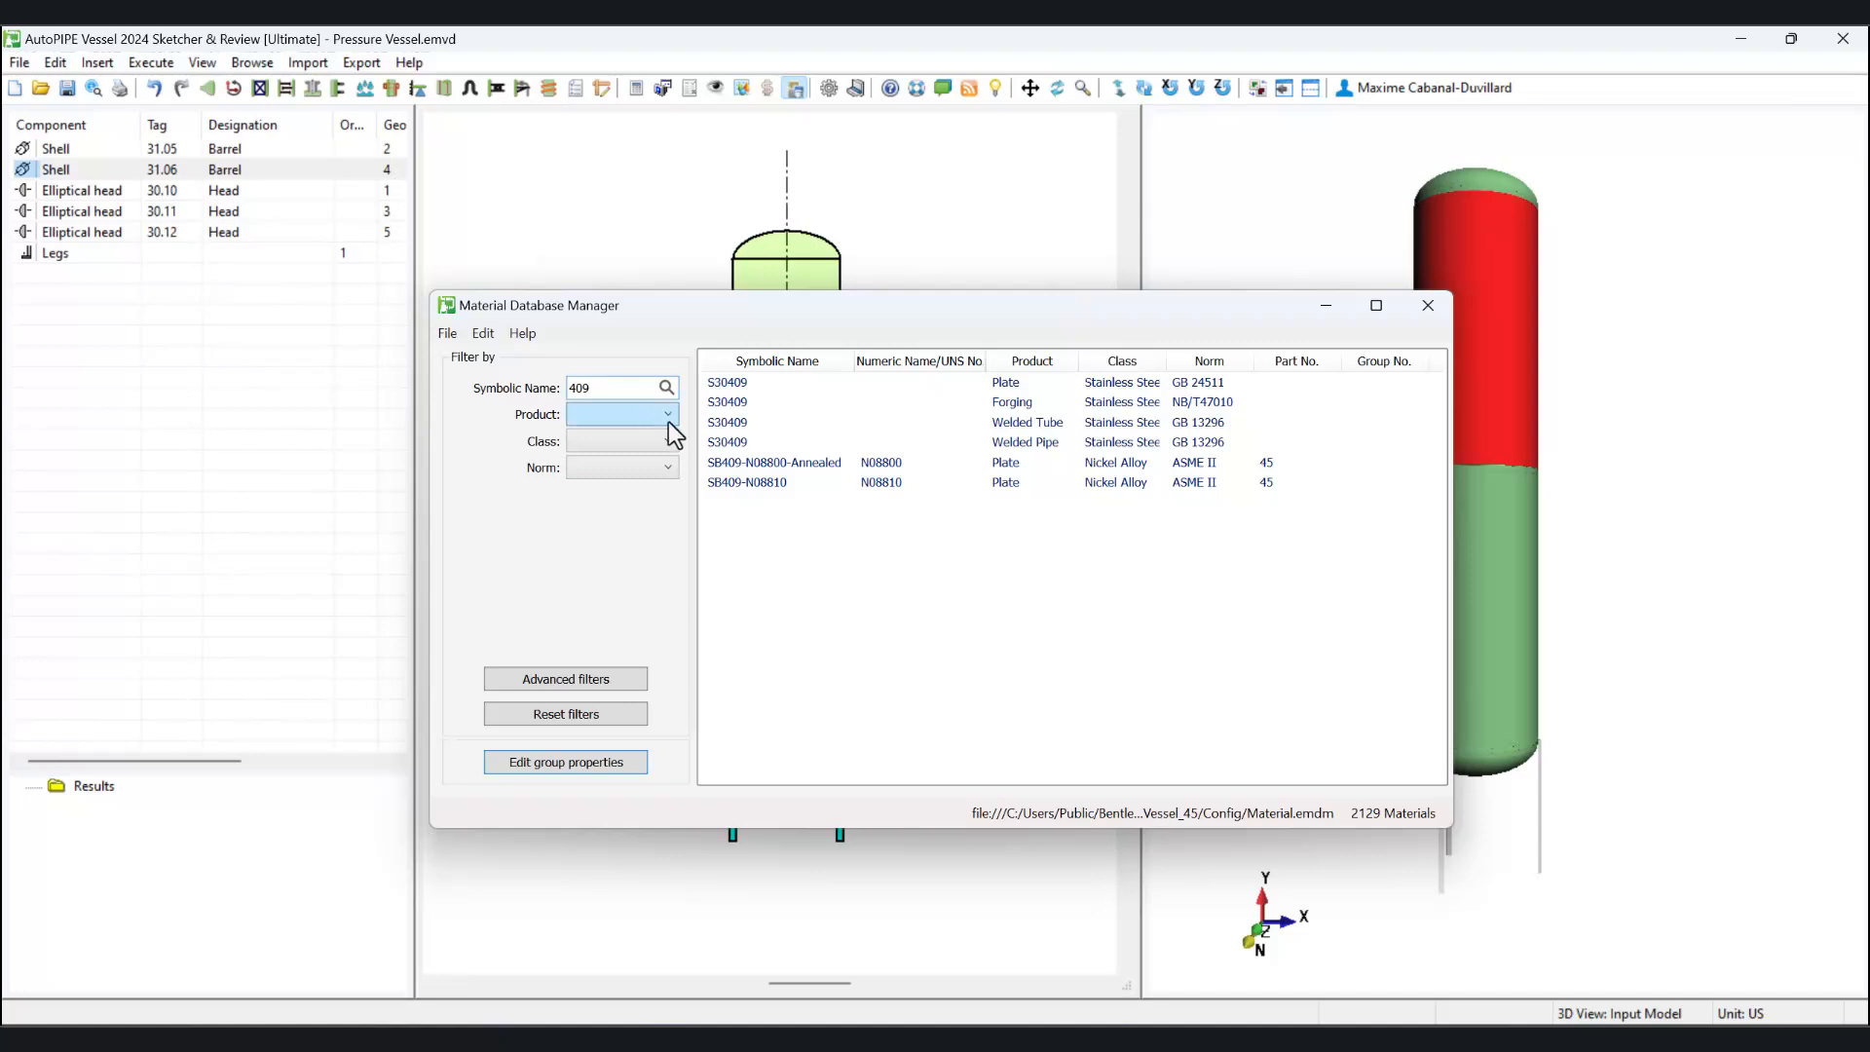
pyautogui.click(759, 461)
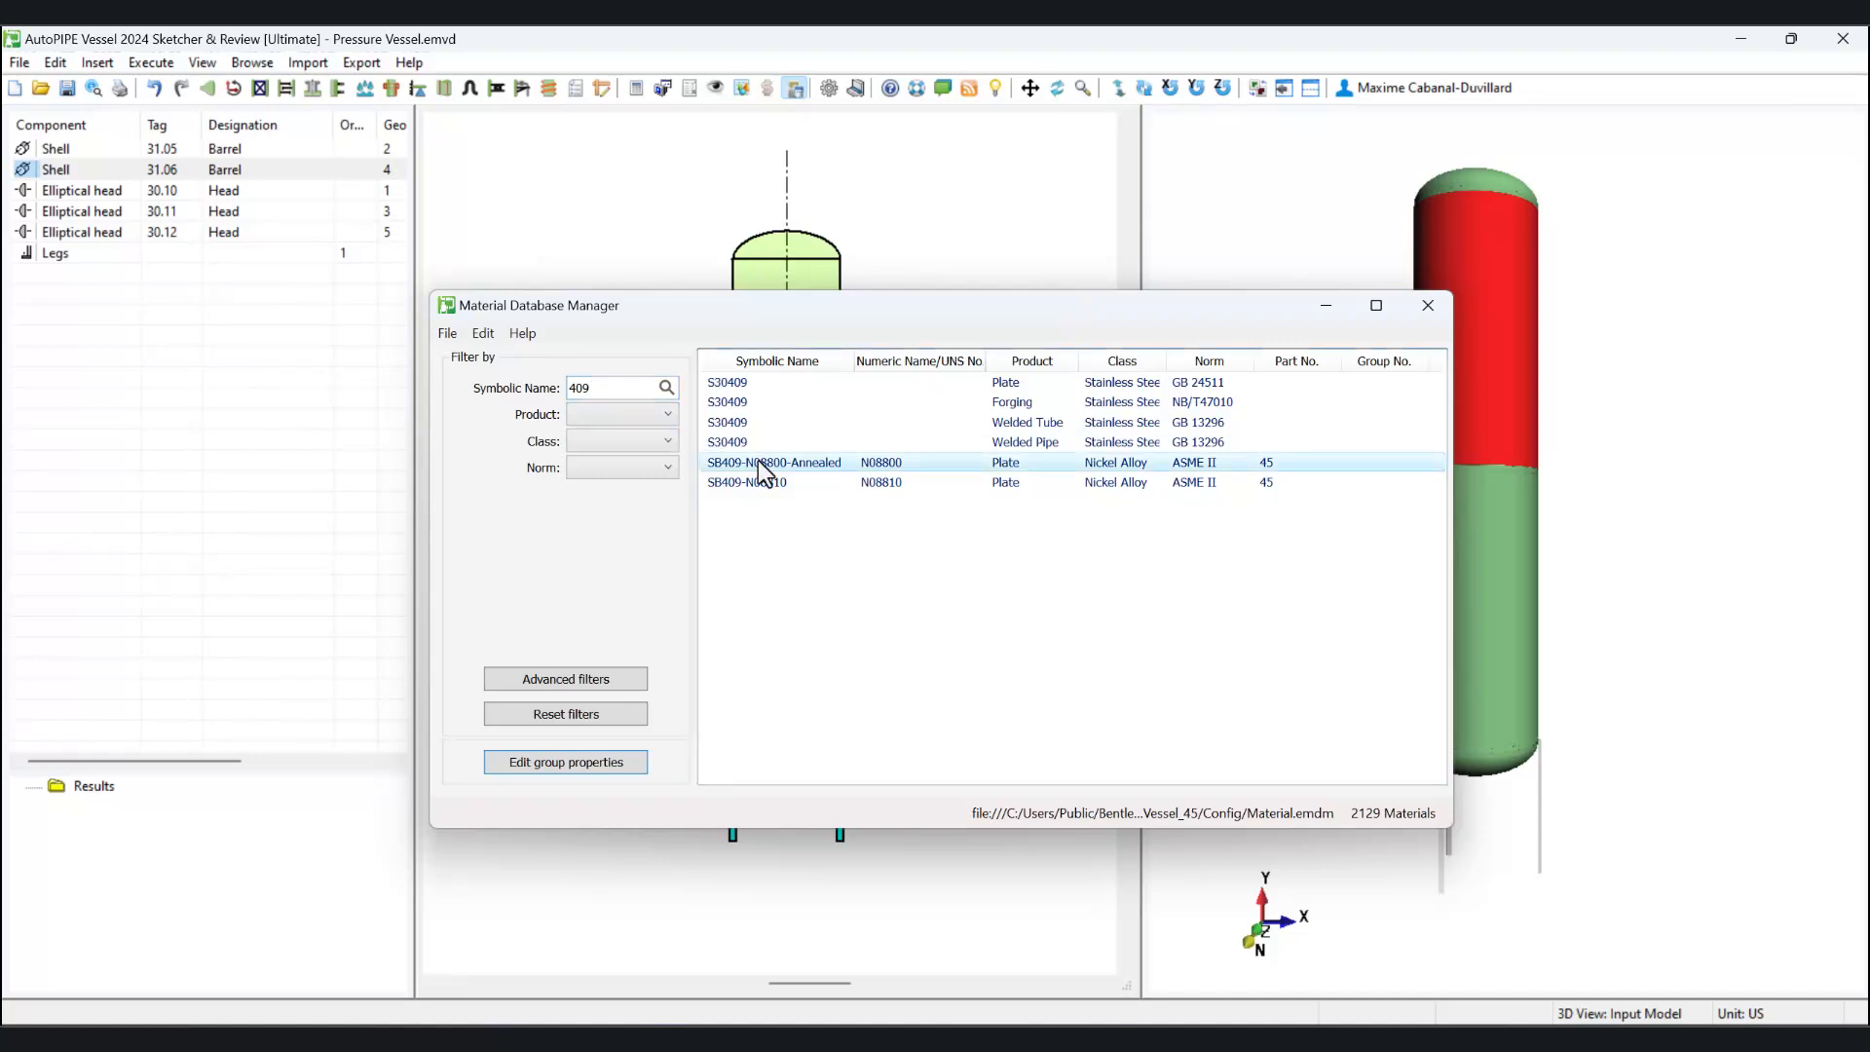
pyautogui.doubleClick(810, 464)
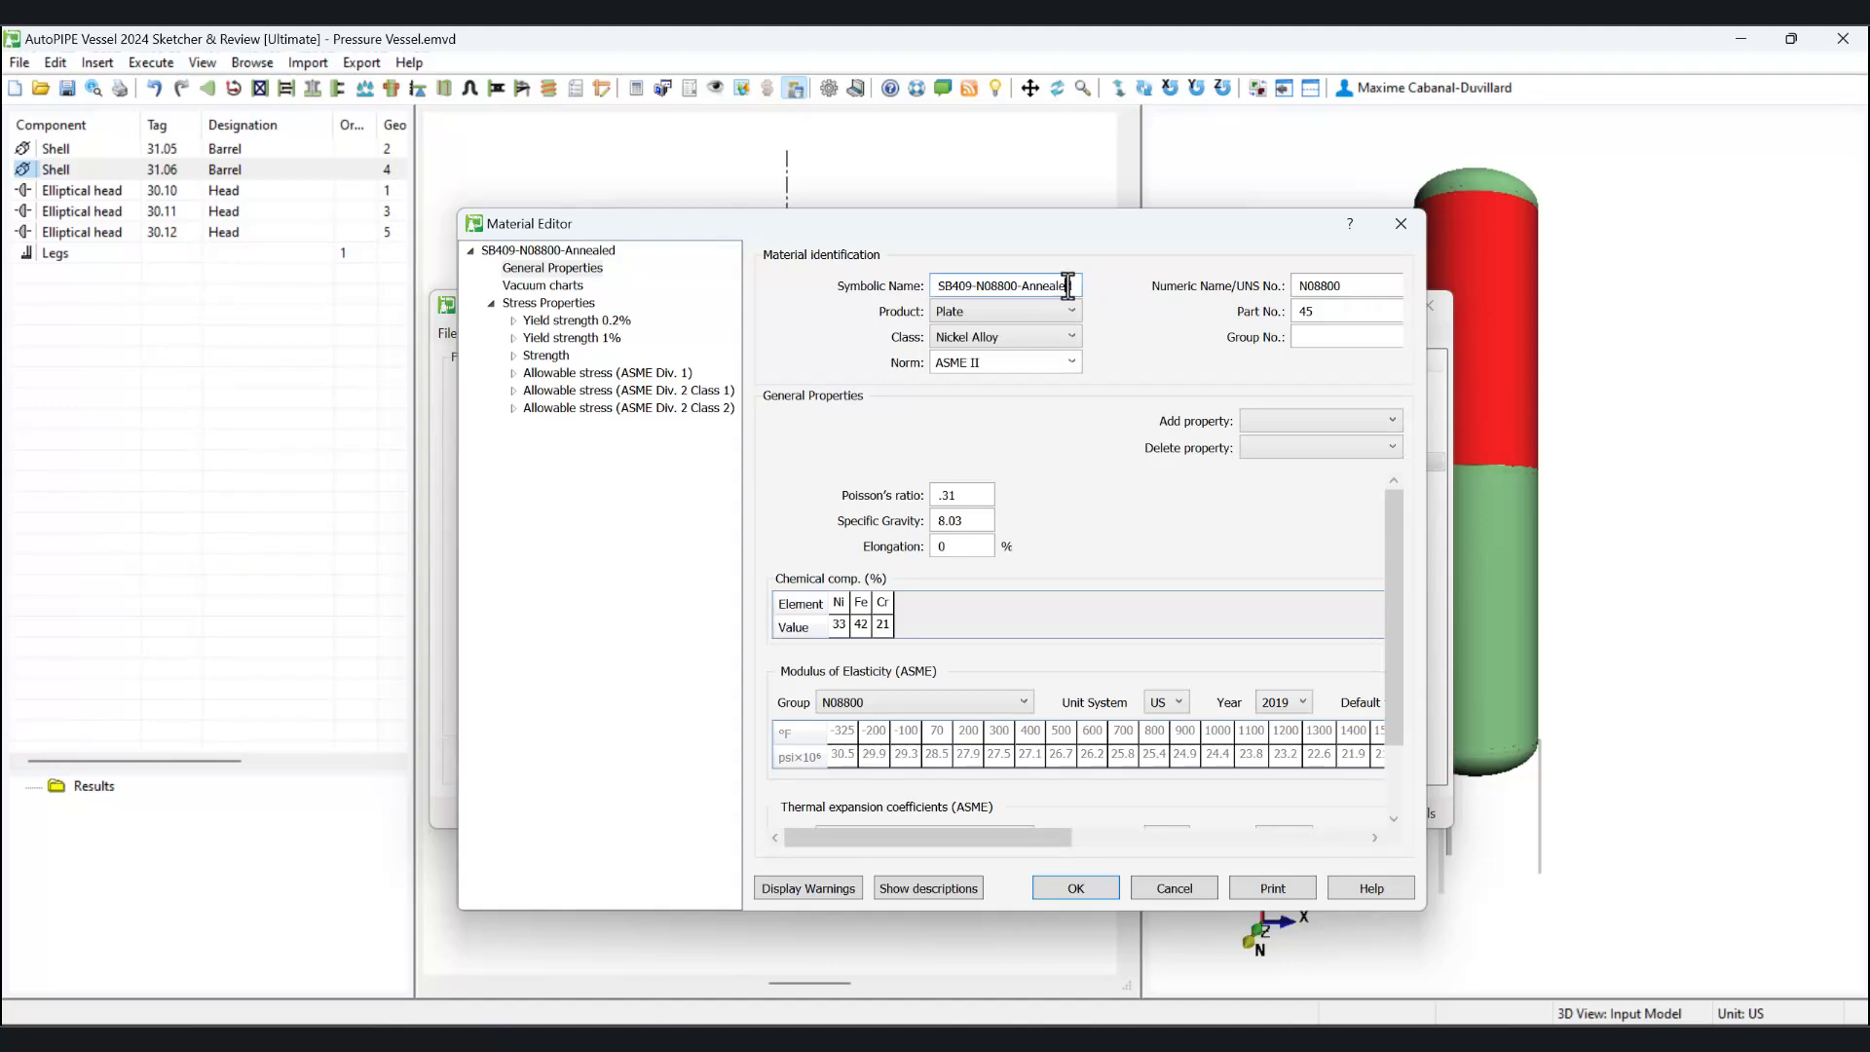
pyautogui.moveTo(1075, 286); pyautogui.dragTo(912, 288)
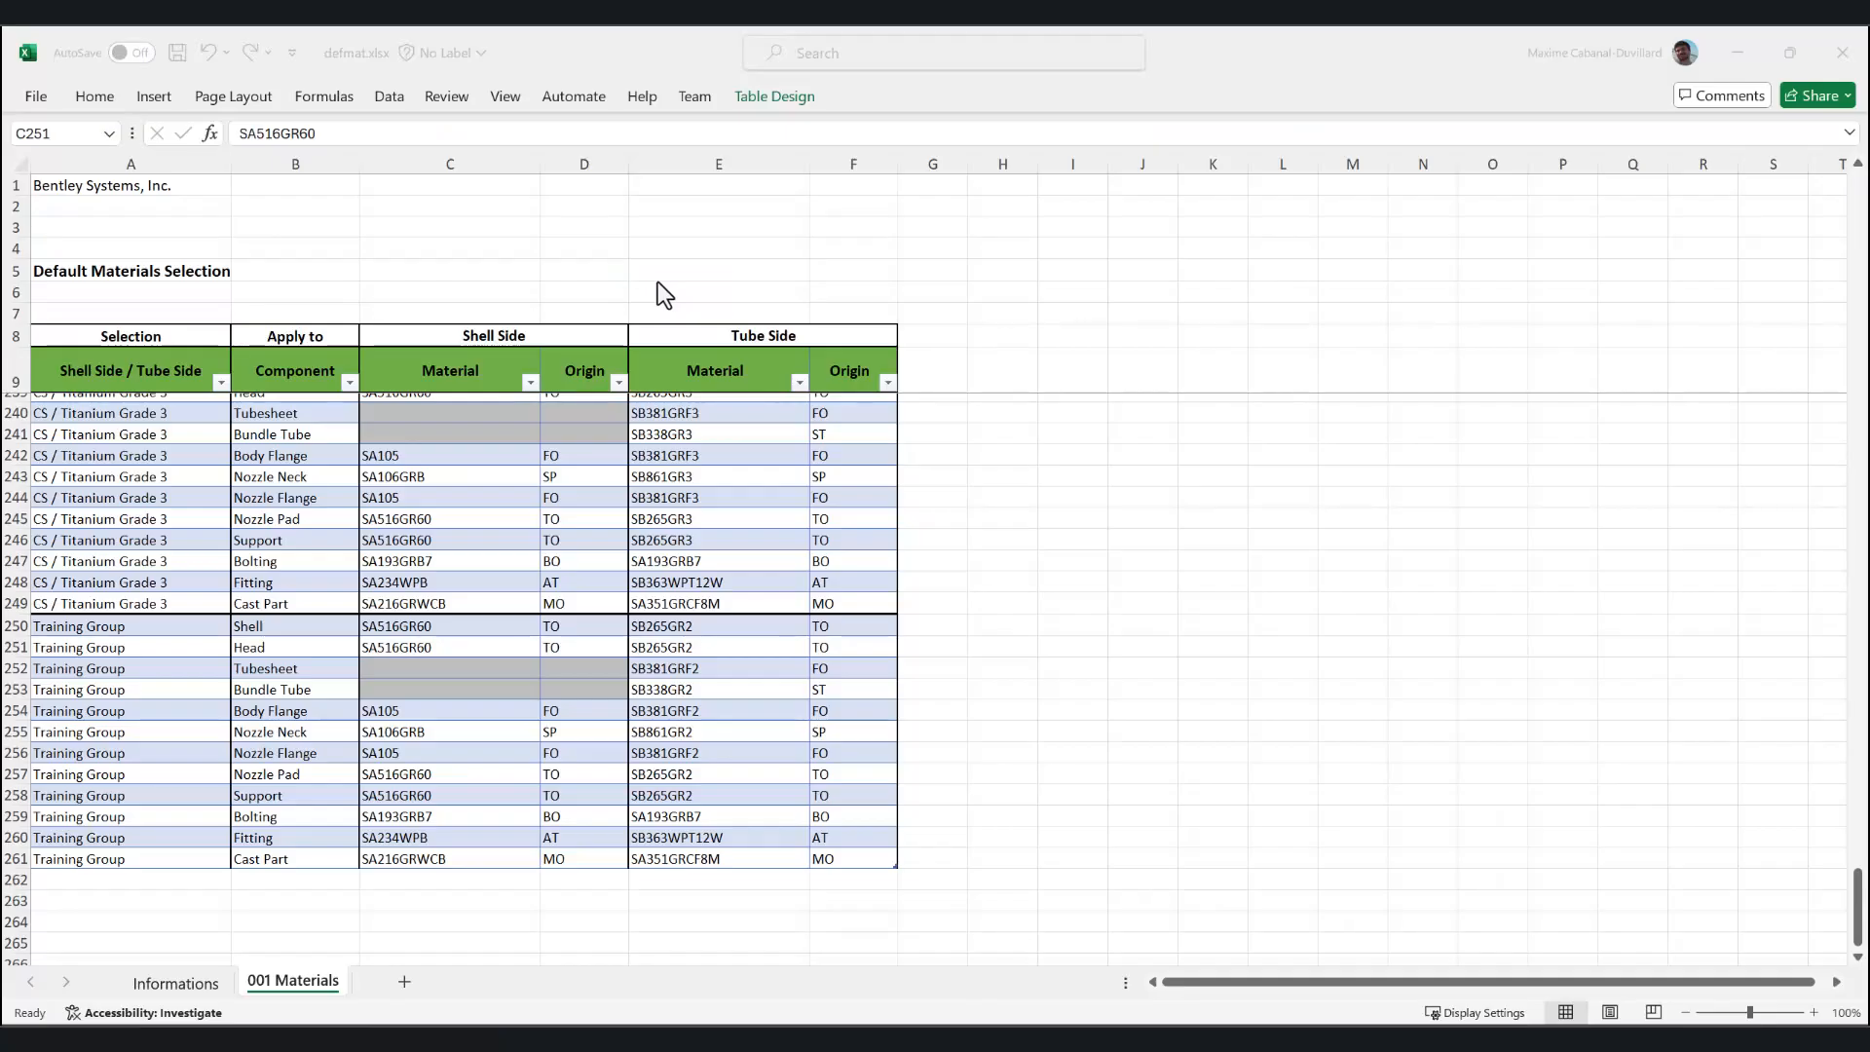
# - In the defmat.xlsx workbook in Excel, set the Training Group's shell-side material for Shell and Head to SB409-N08800-Annealed
pyautogui.doubleClick(460, 626)
pyautogui.moveTo(459, 626); pyautogui.dragTo(343, 645)
pyautogui.hotkey('ctrl', 'v')
pyautogui.press('Return')
pyautogui.doubleClick(437, 643)
pyautogui.hotkey('ctrl', 'v')
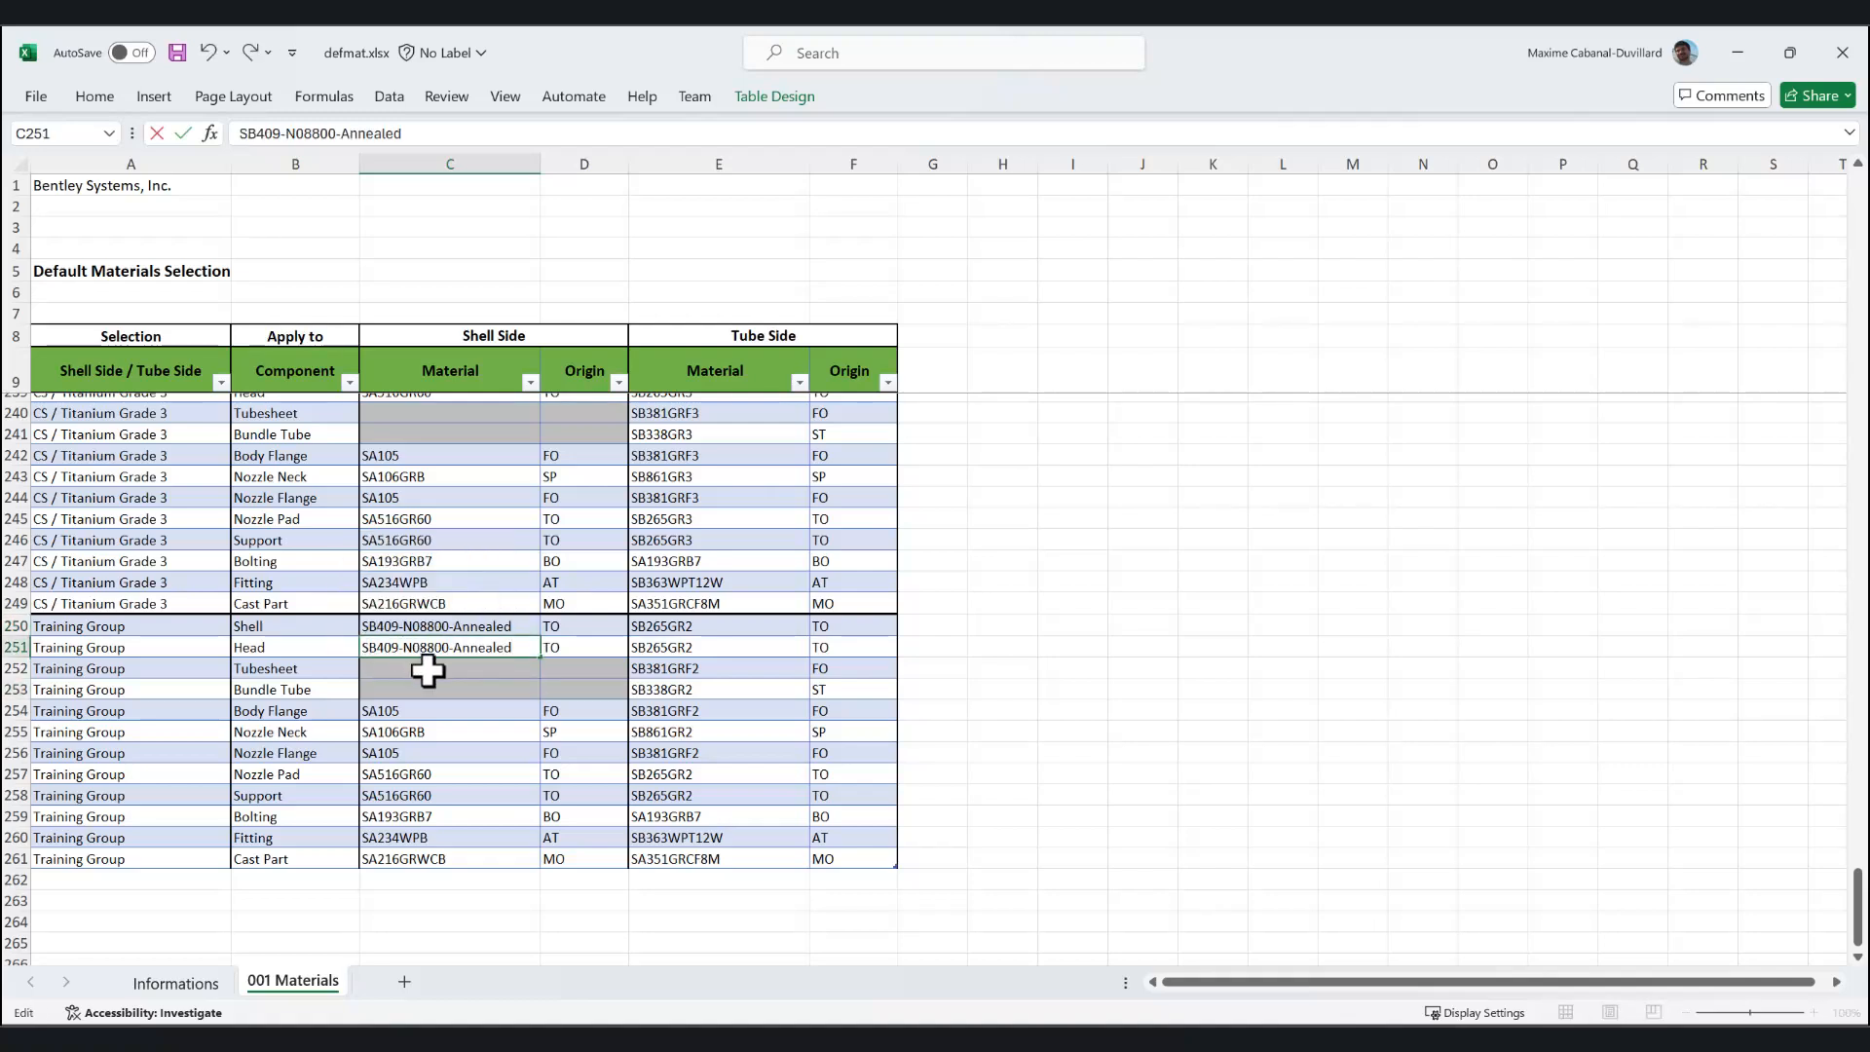
pyautogui.press('Return')
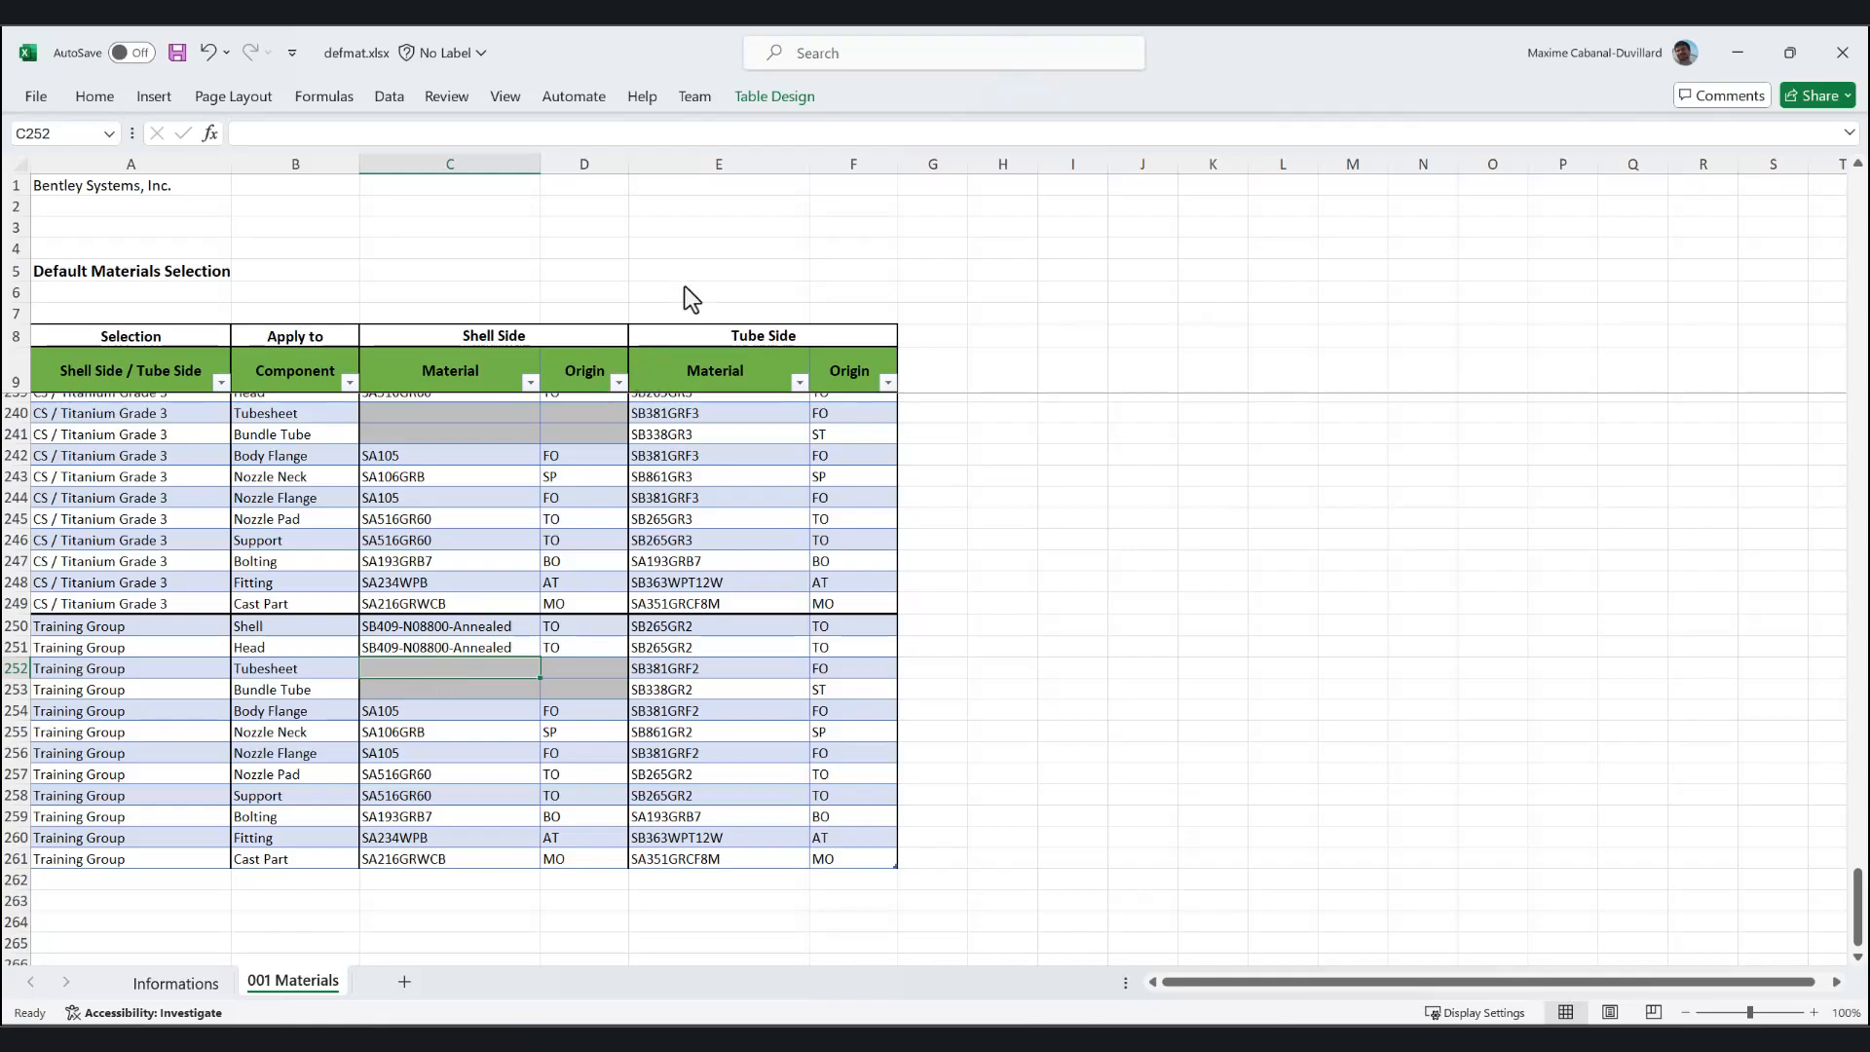
# - Back in the AutoPIPE Vessel material database, reset the filters, filter by norm ASME II and product Forging, and open SA182GRF12CL1
pyautogui.hotkey('alt', 'Tab')
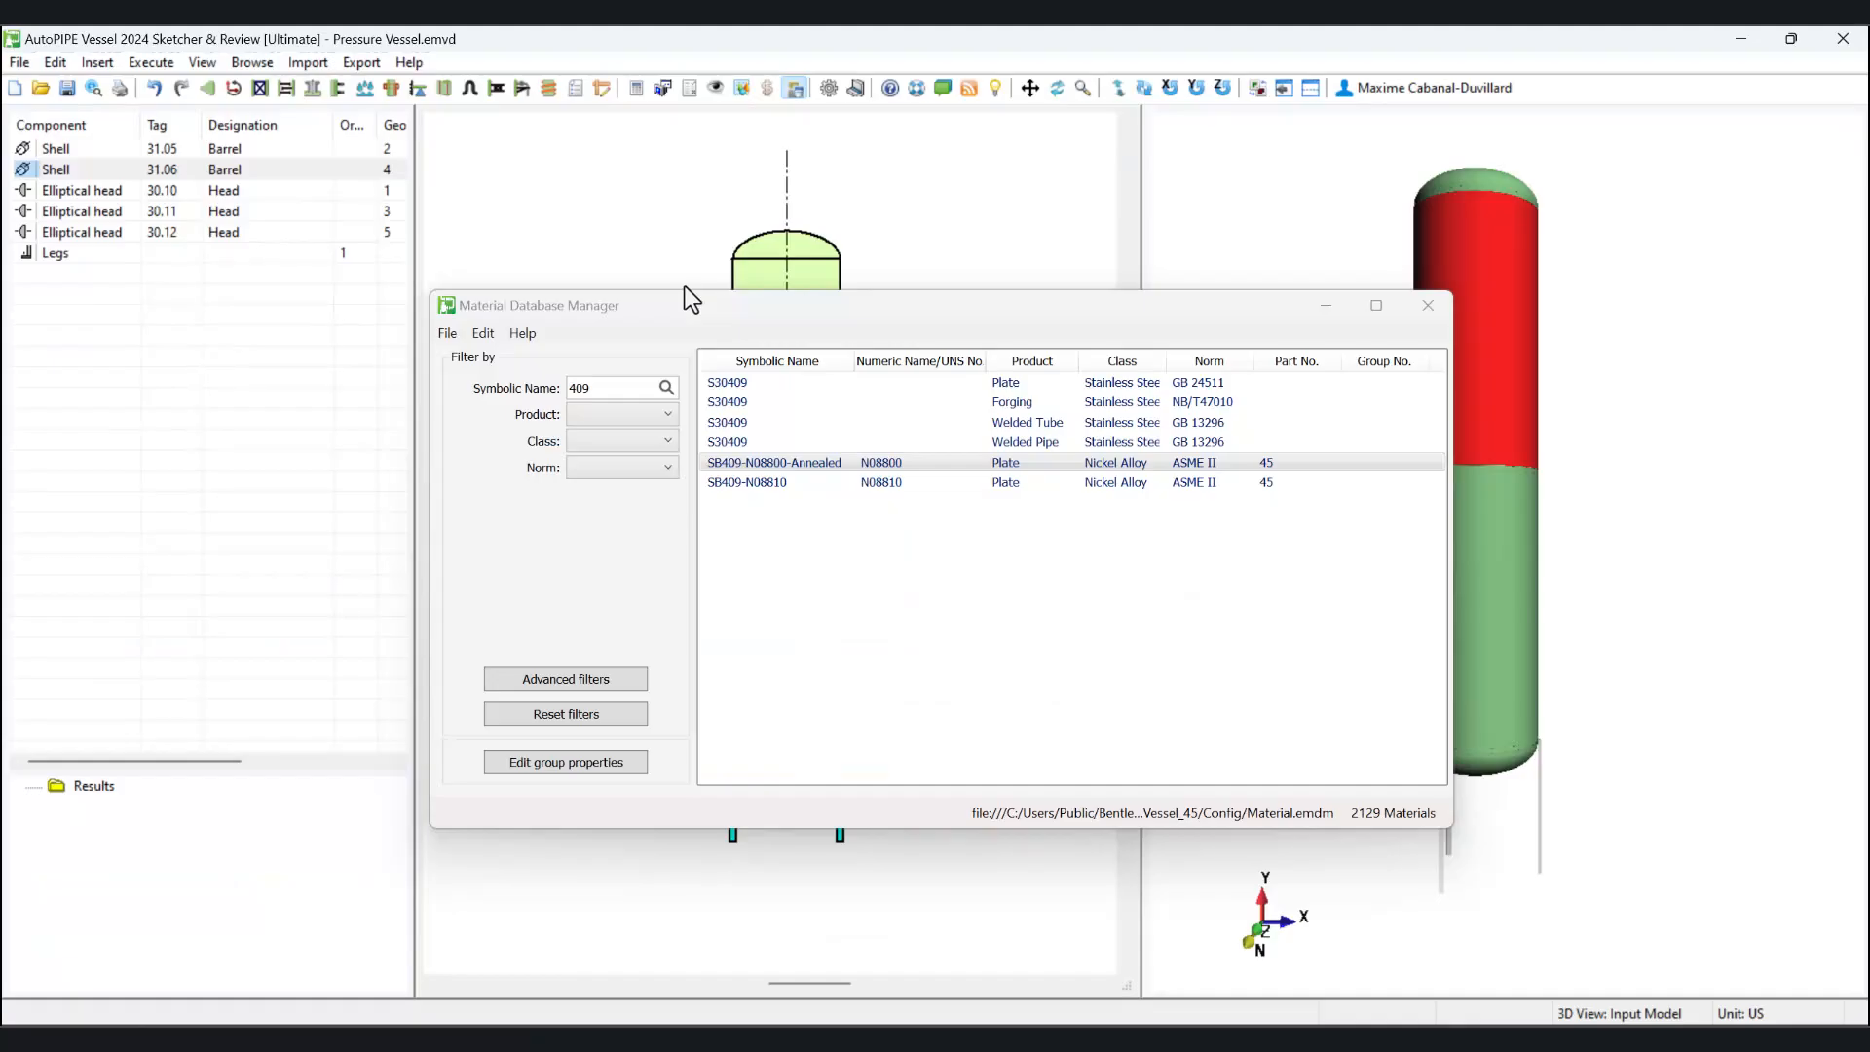
pyautogui.click(578, 716)
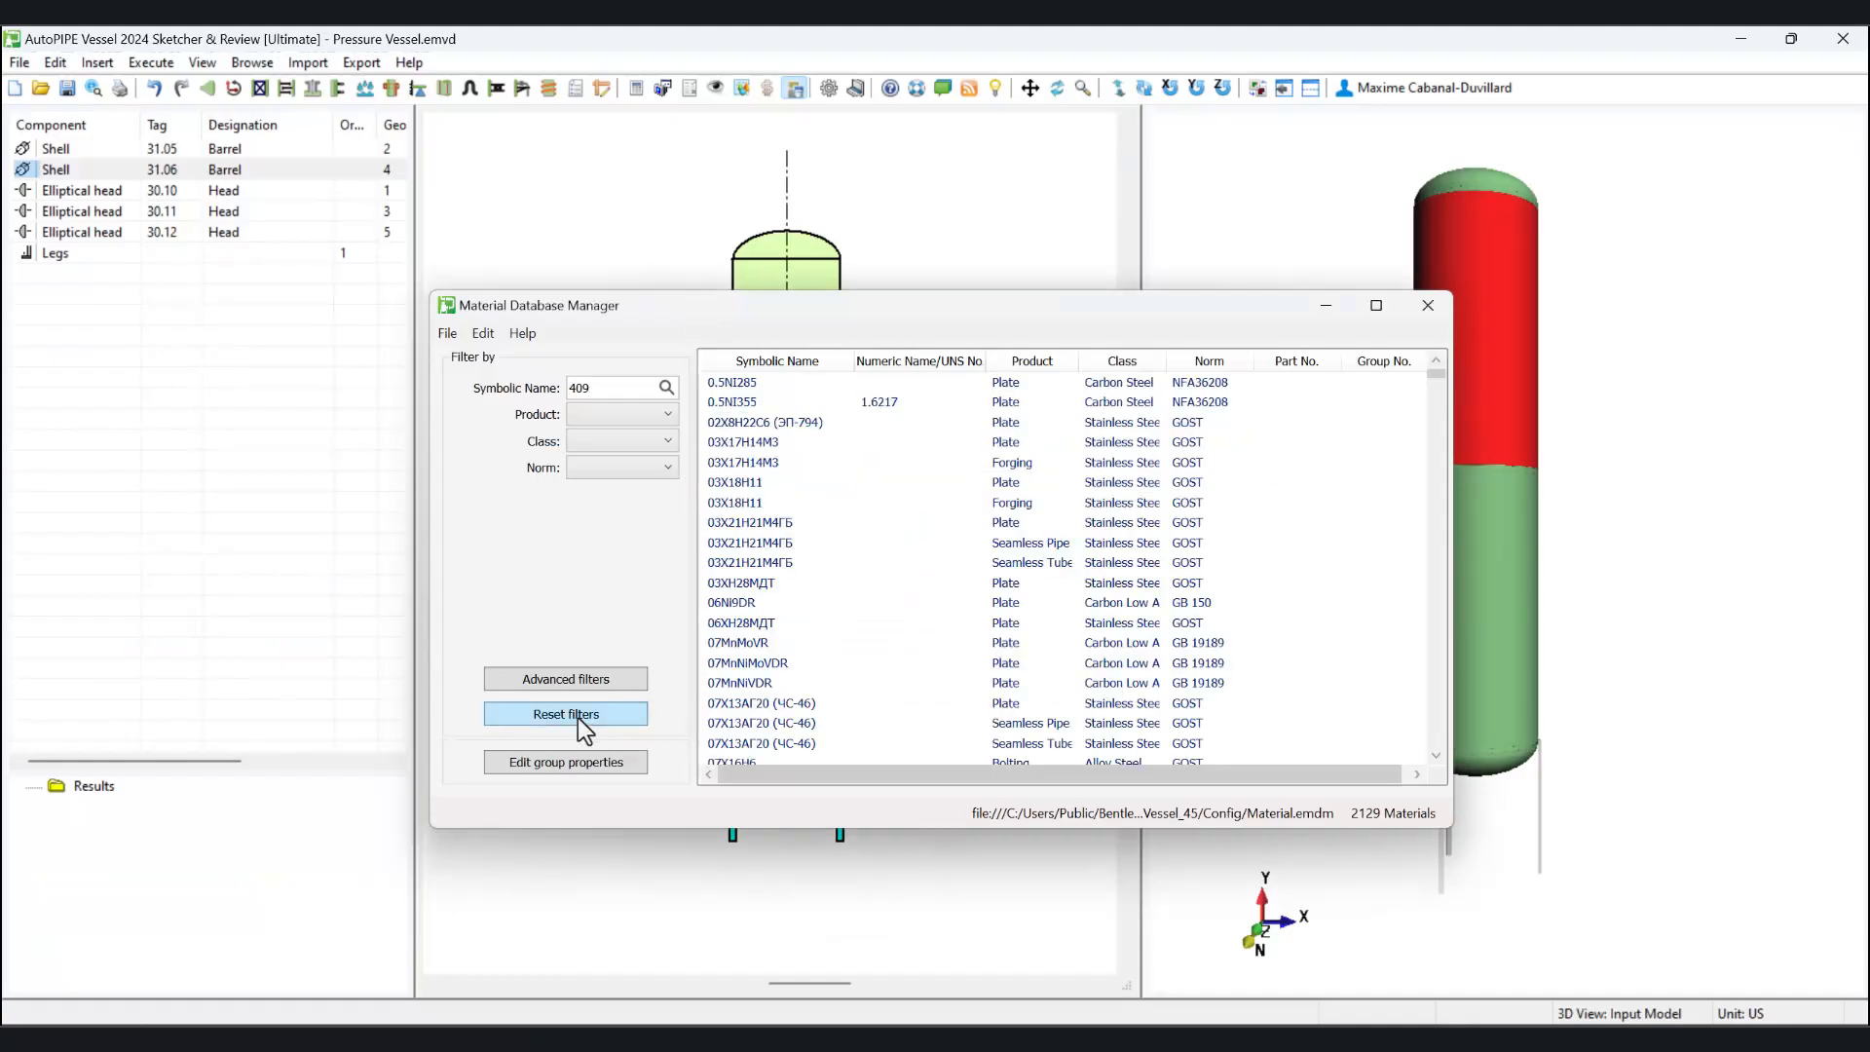
pyautogui.click(608, 472)
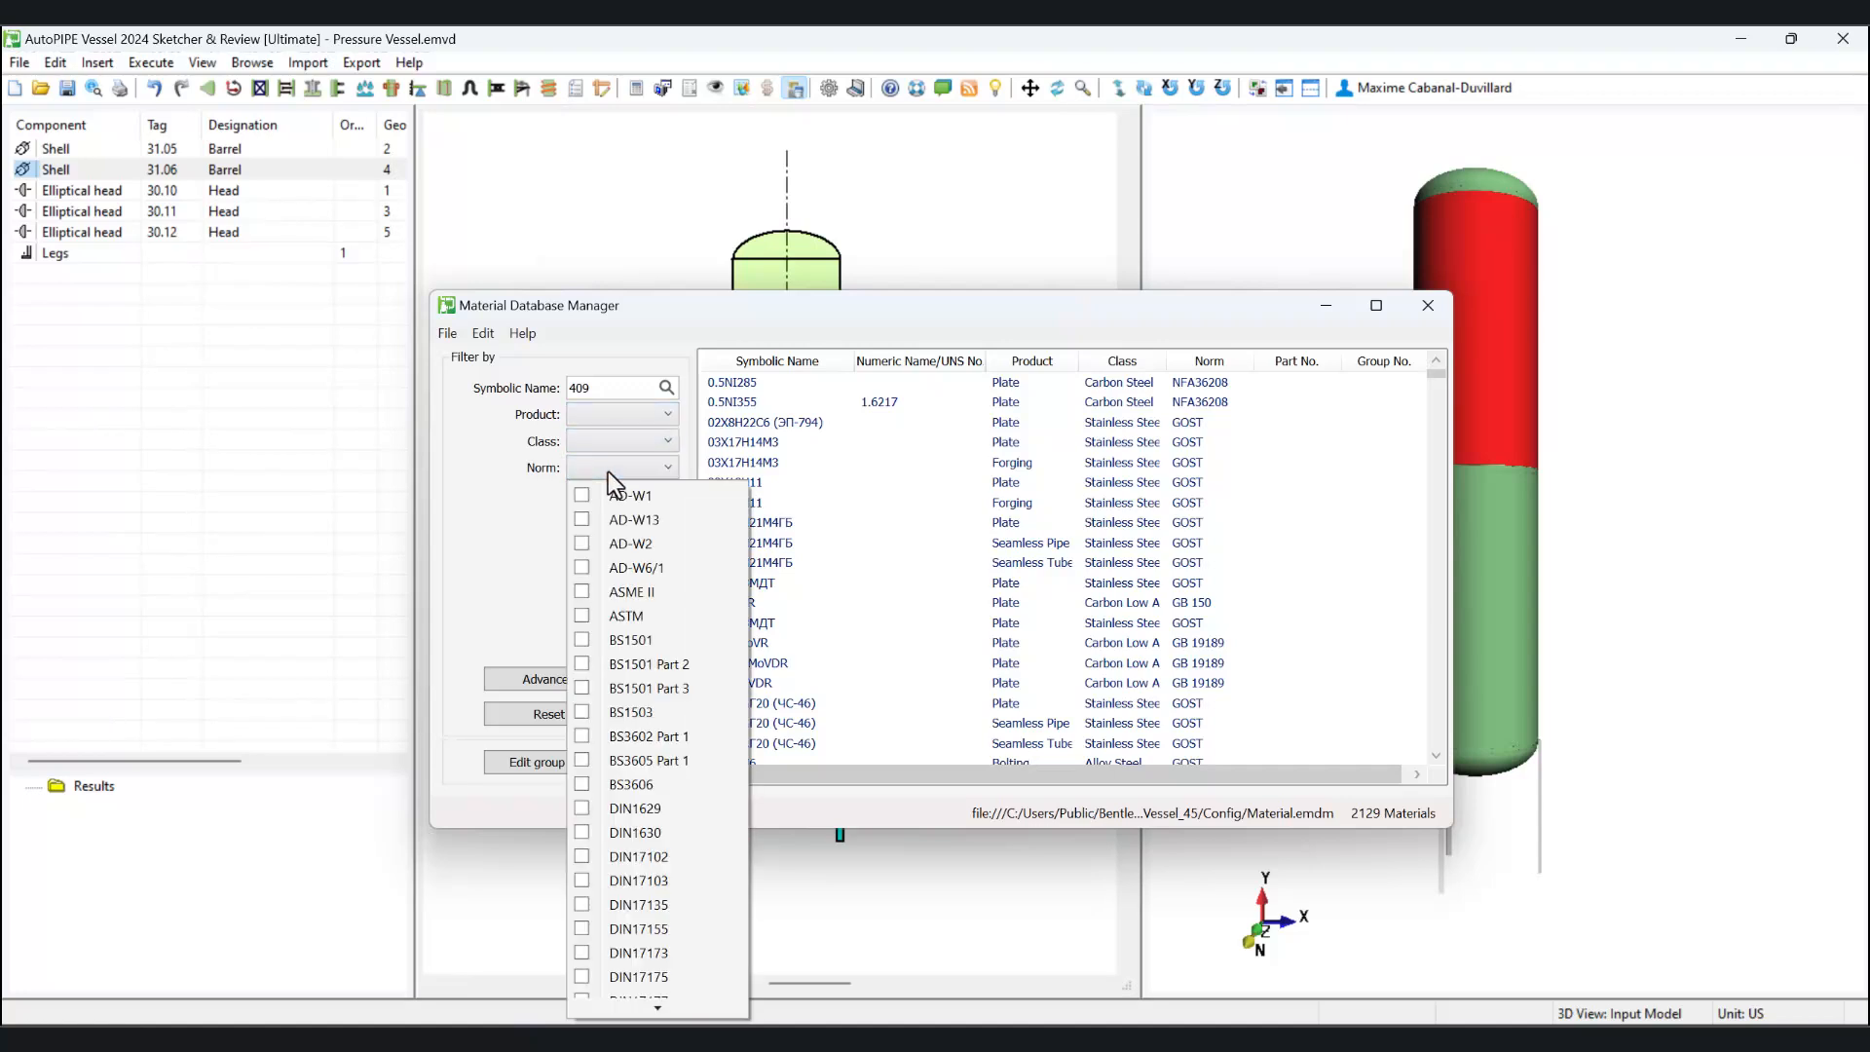
pyautogui.click(584, 594)
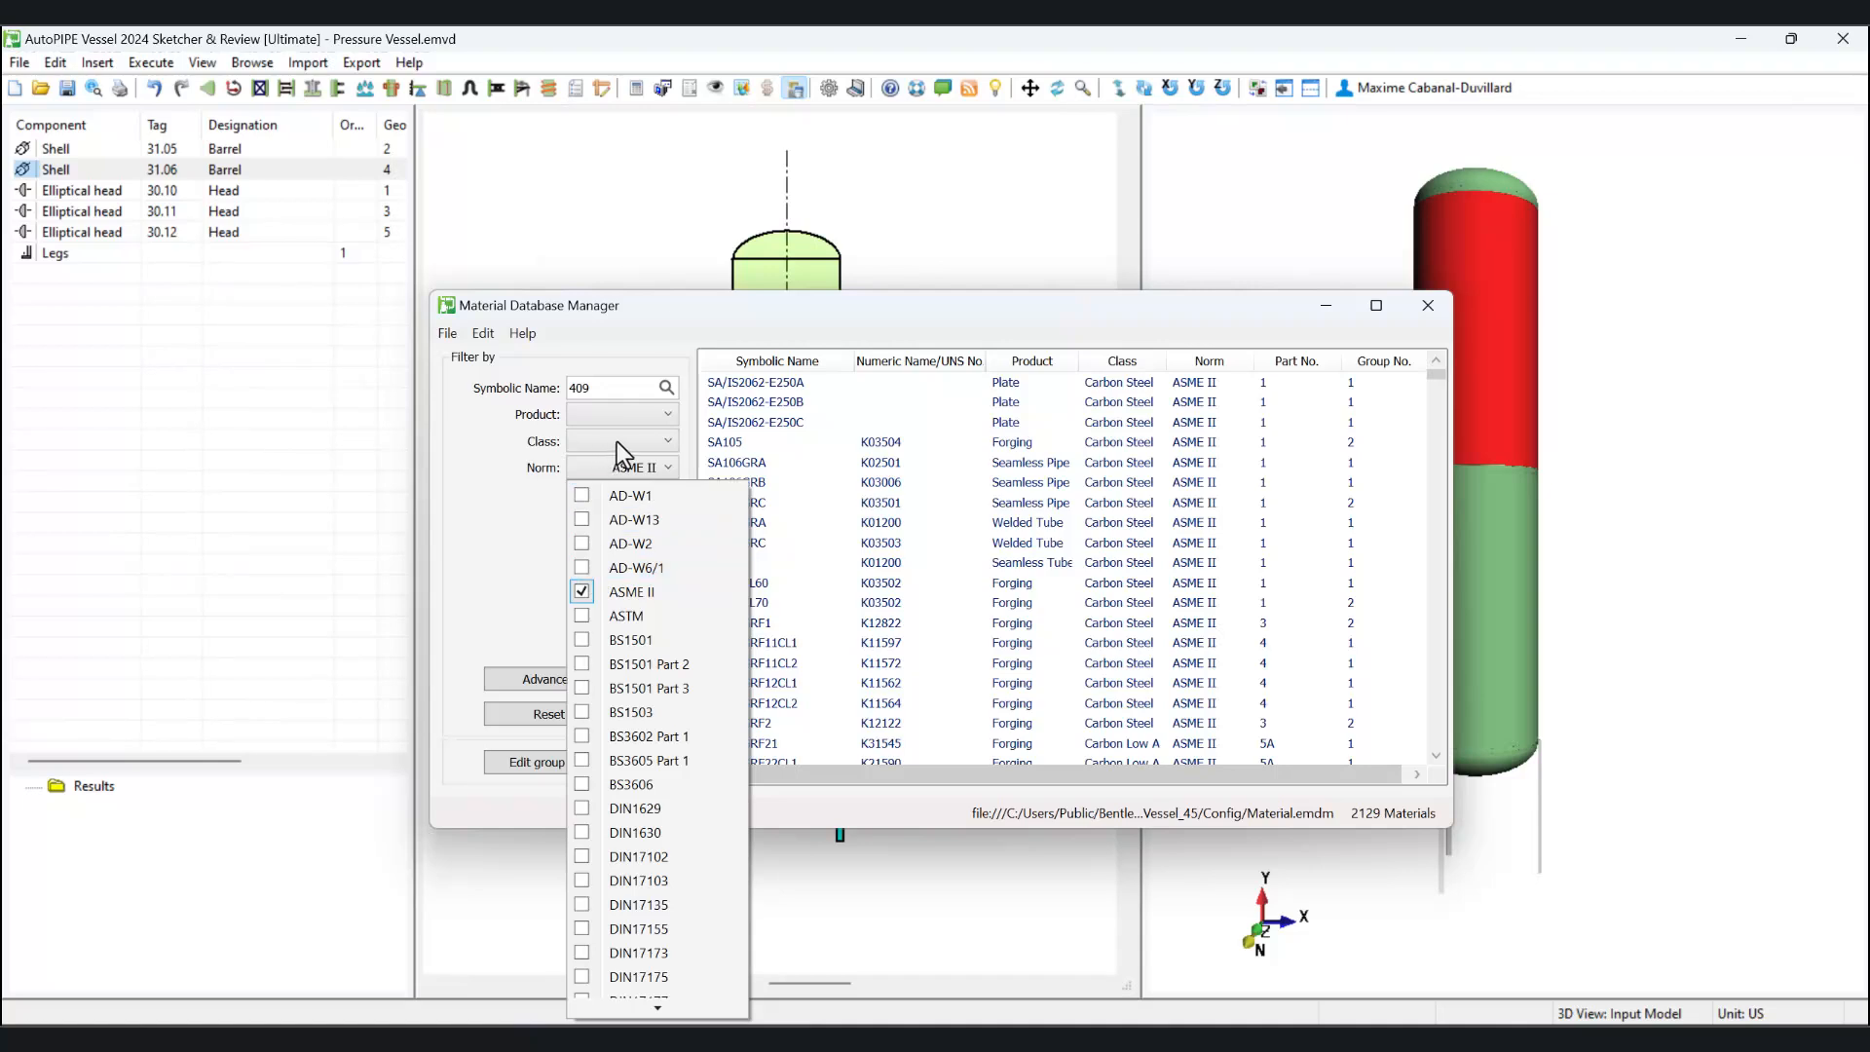
pyautogui.click(624, 417)
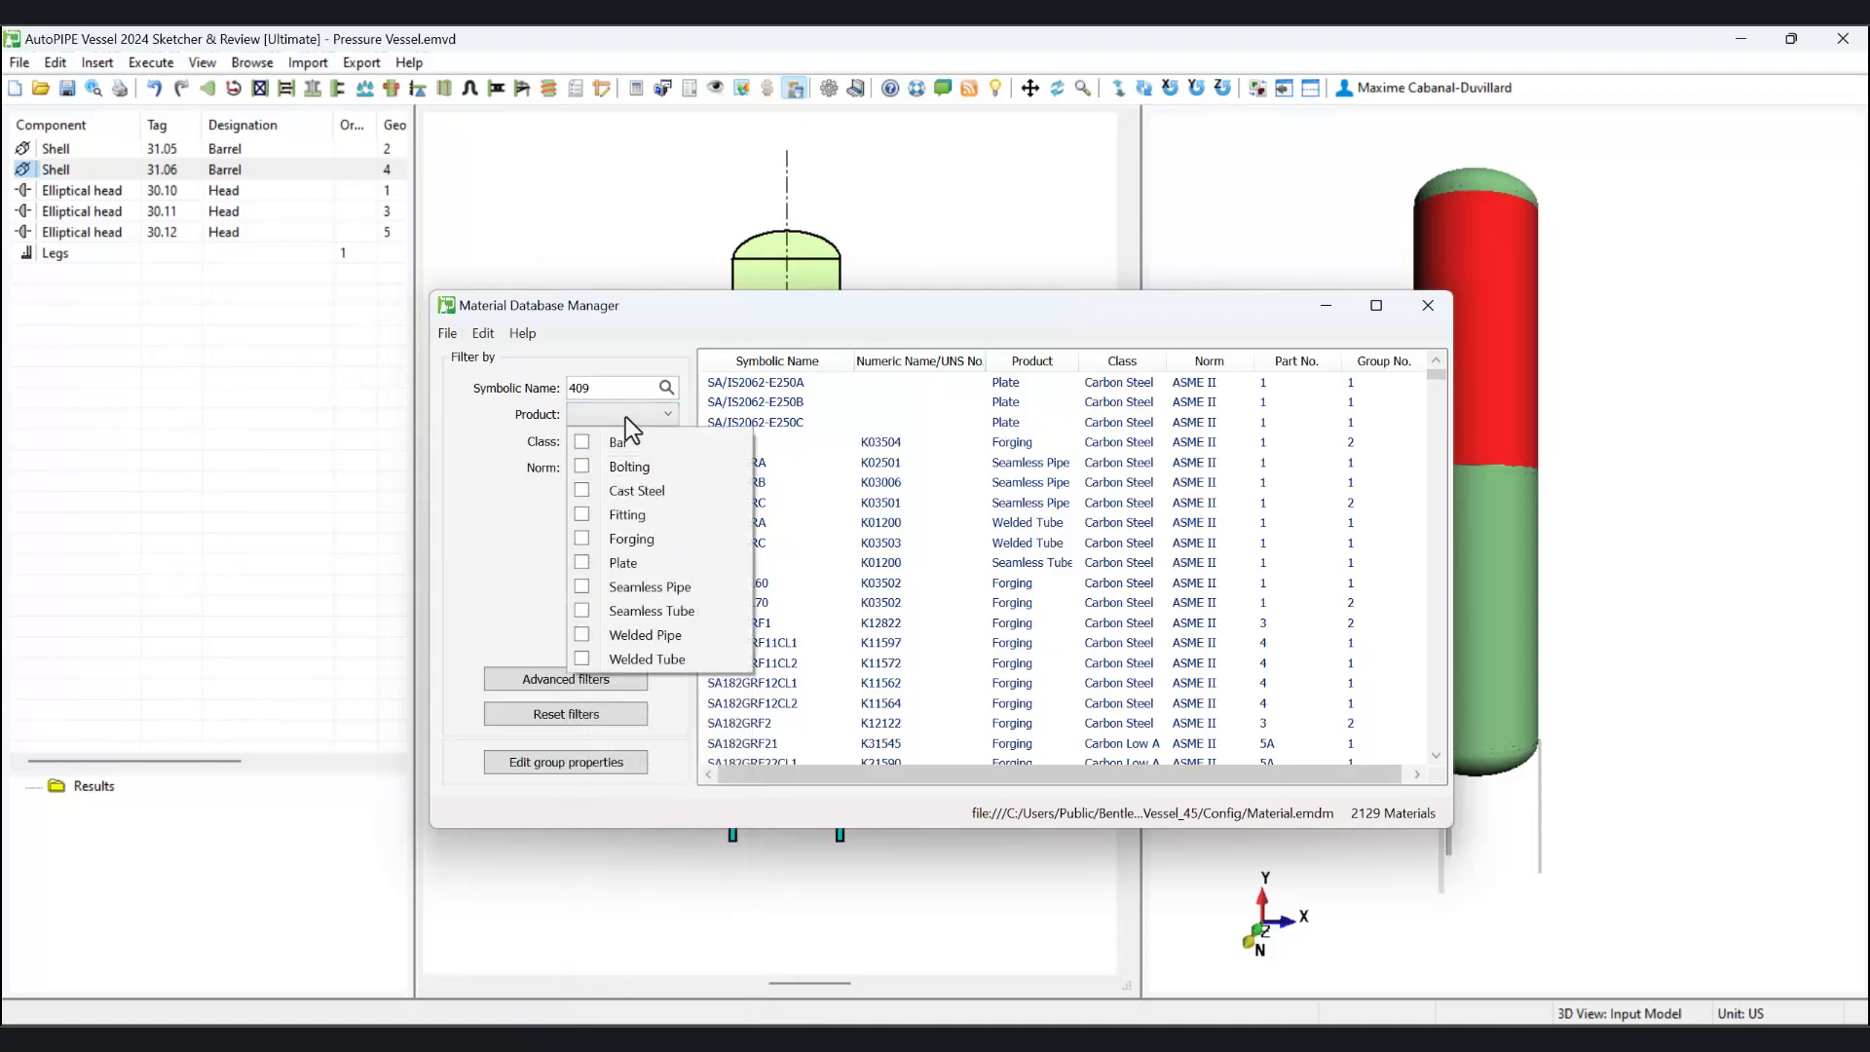
pyautogui.click(581, 539)
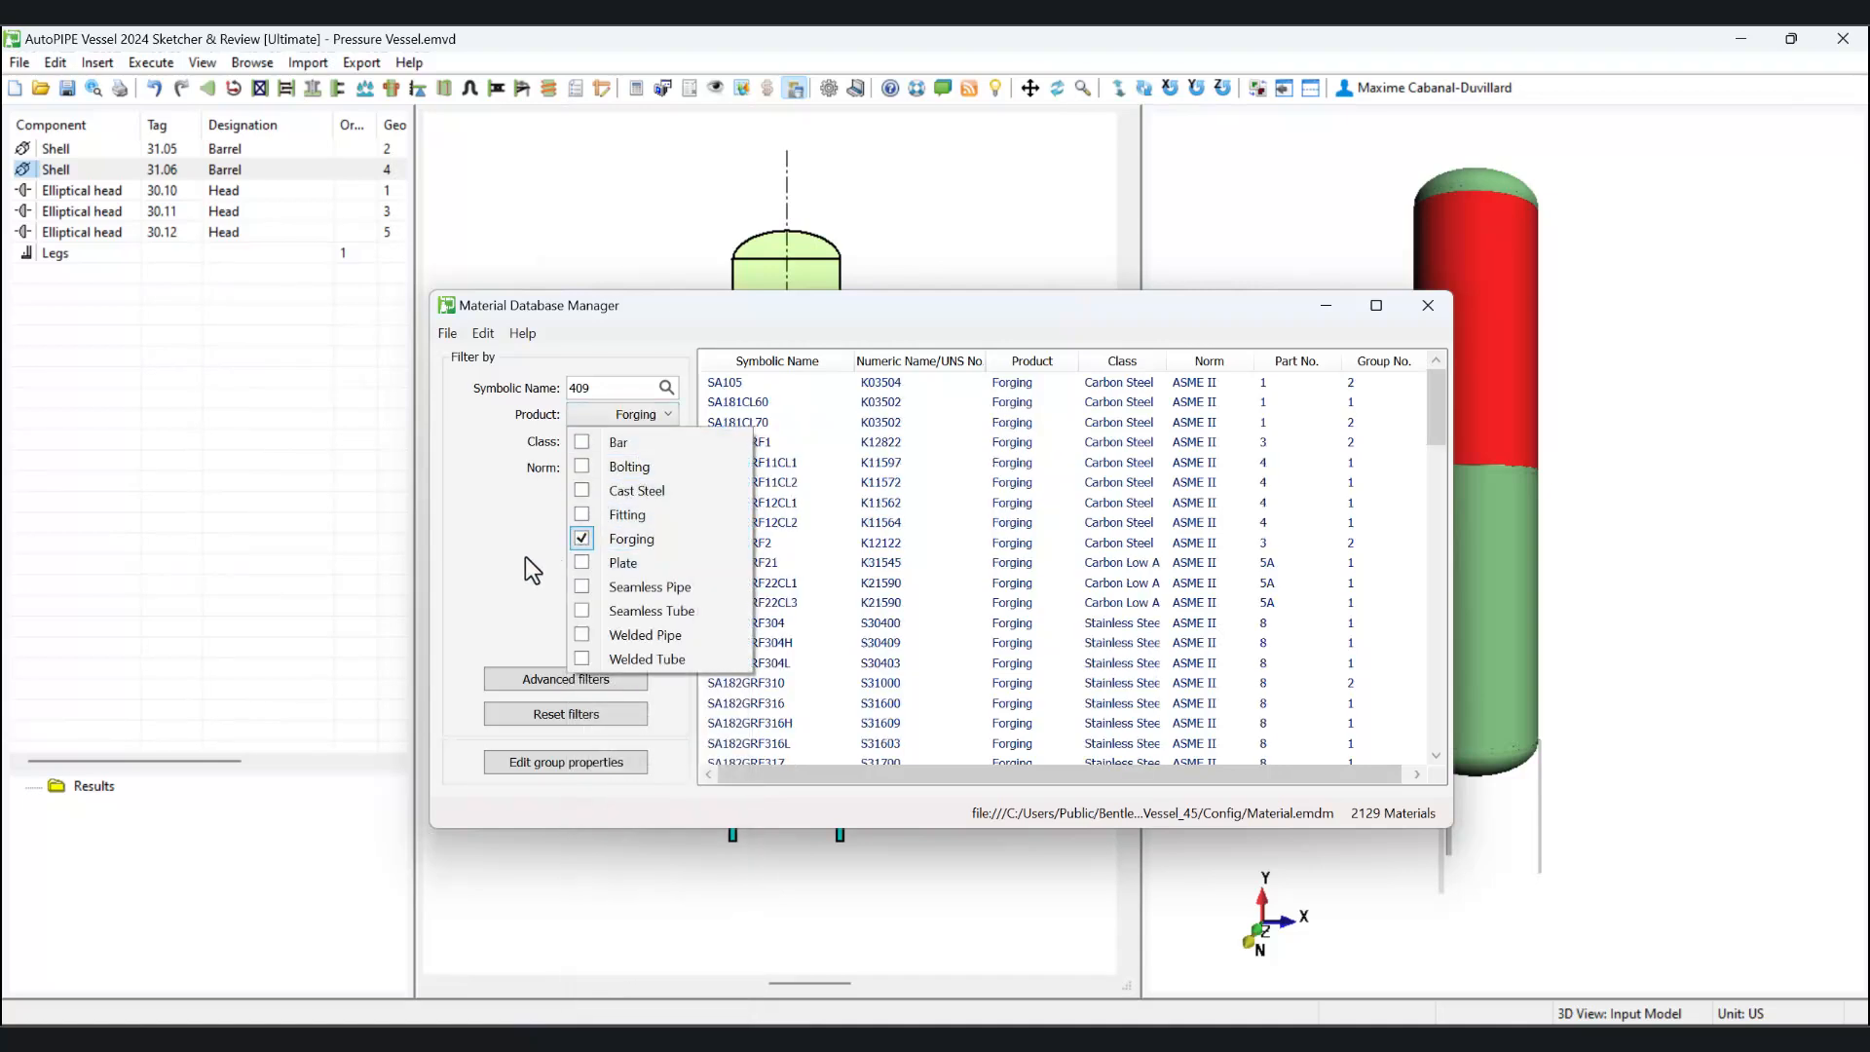
pyautogui.doubleClick(779, 507)
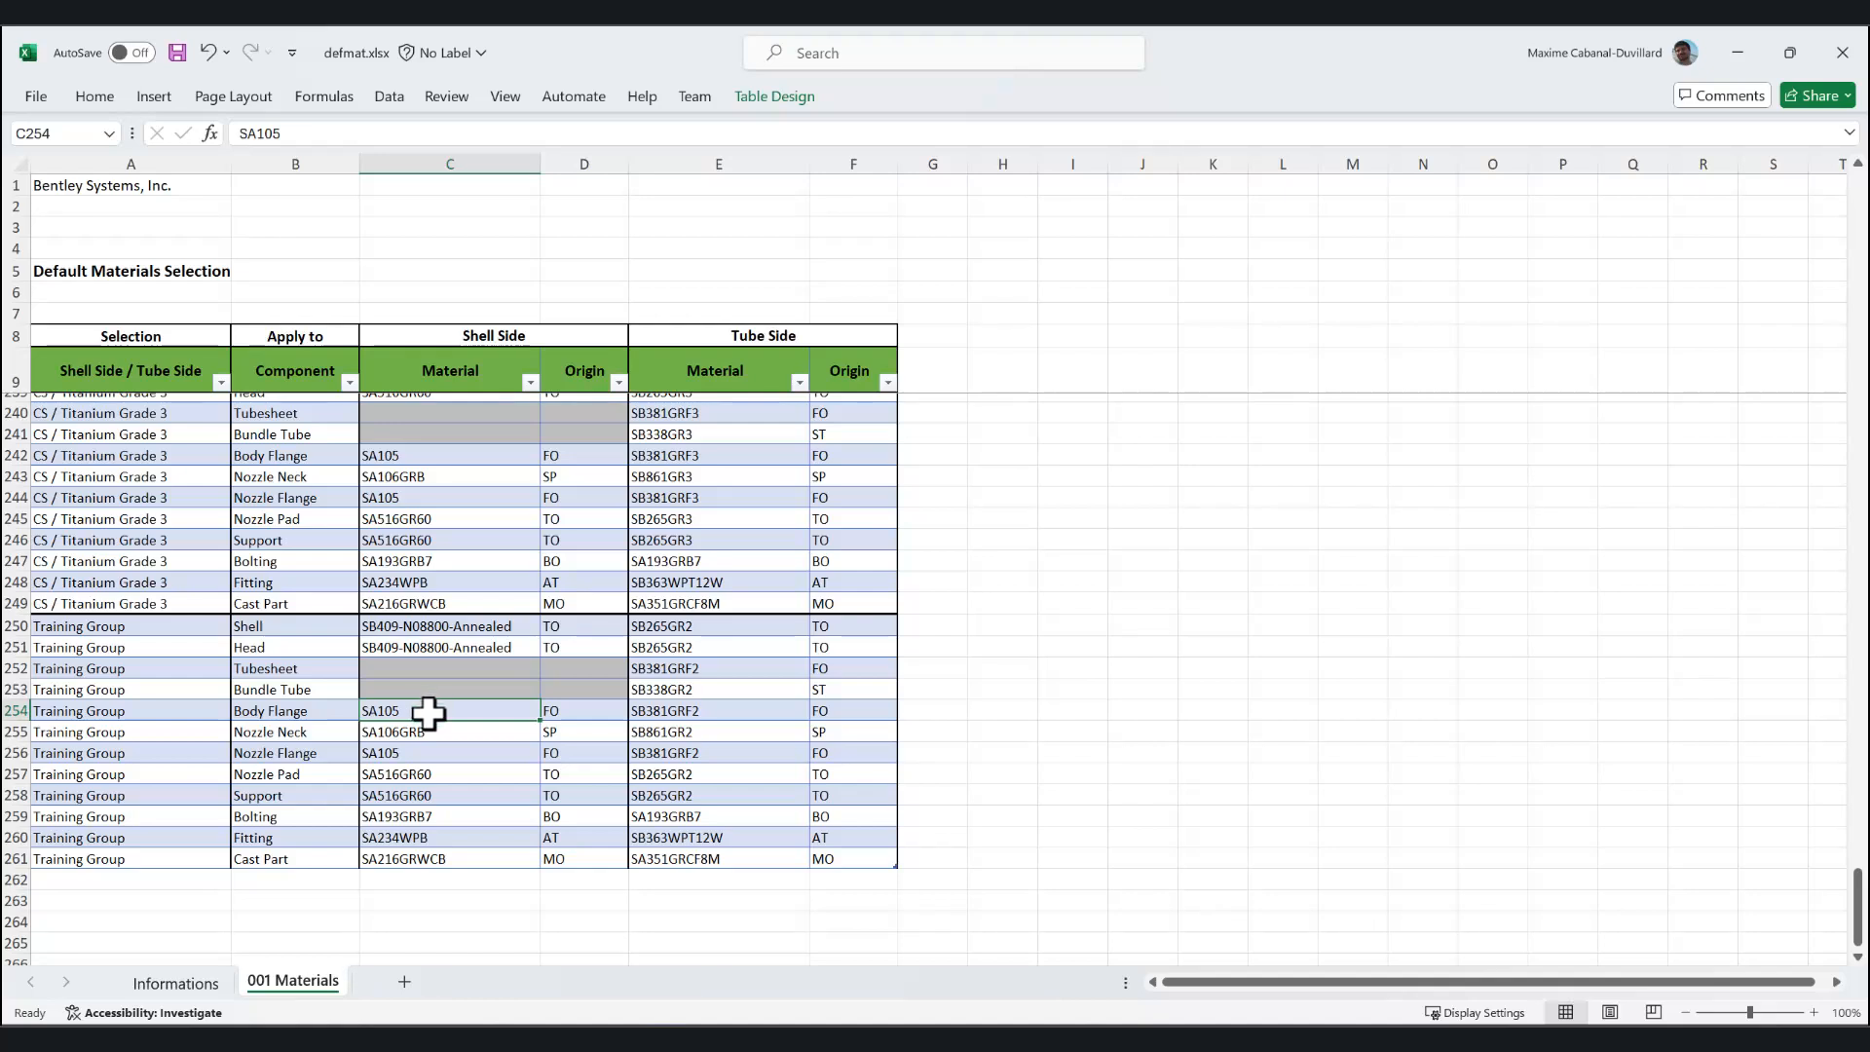
# - In the Excel workbook, replace the Training Group's shell-side Body Flange material in C254 with SA182GRF12CL1
pyautogui.doubleClick(429, 710)
pyautogui.moveTo(463, 710); pyautogui.dragTo(361, 701)
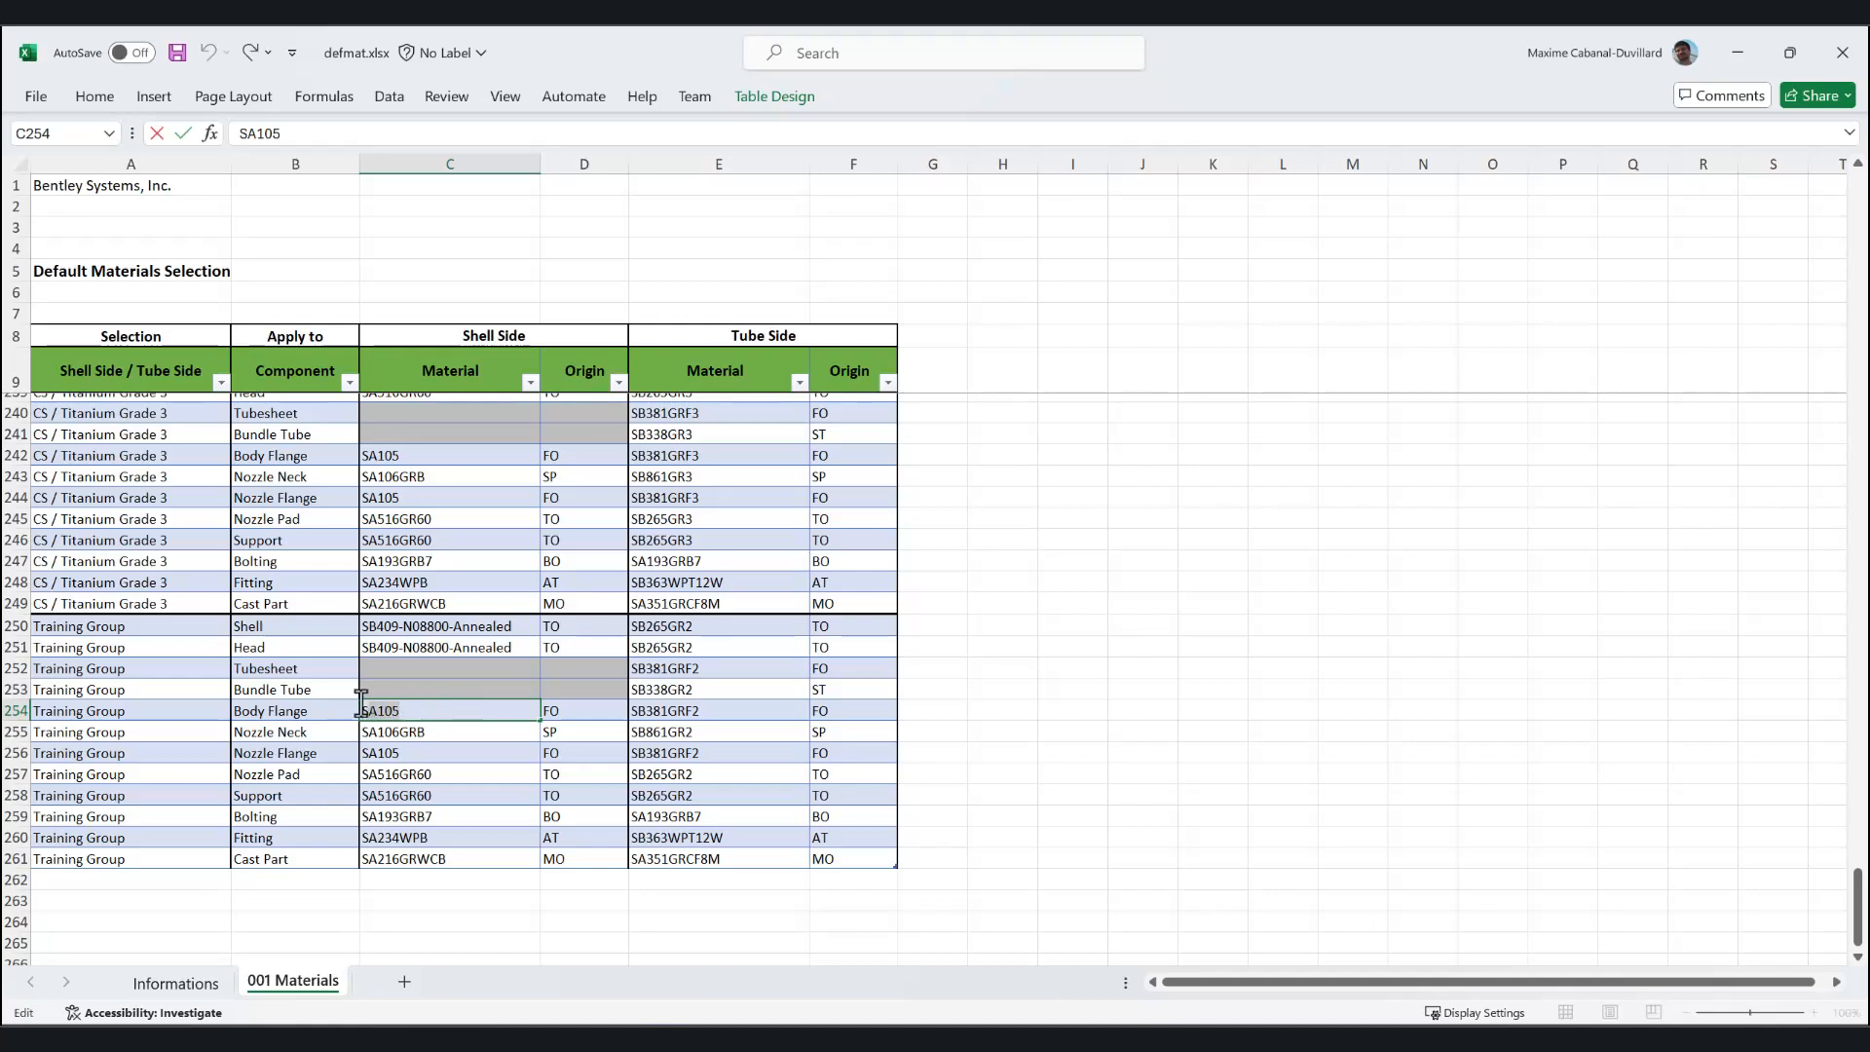
pyautogui.hotkey('ctrl', 'v')
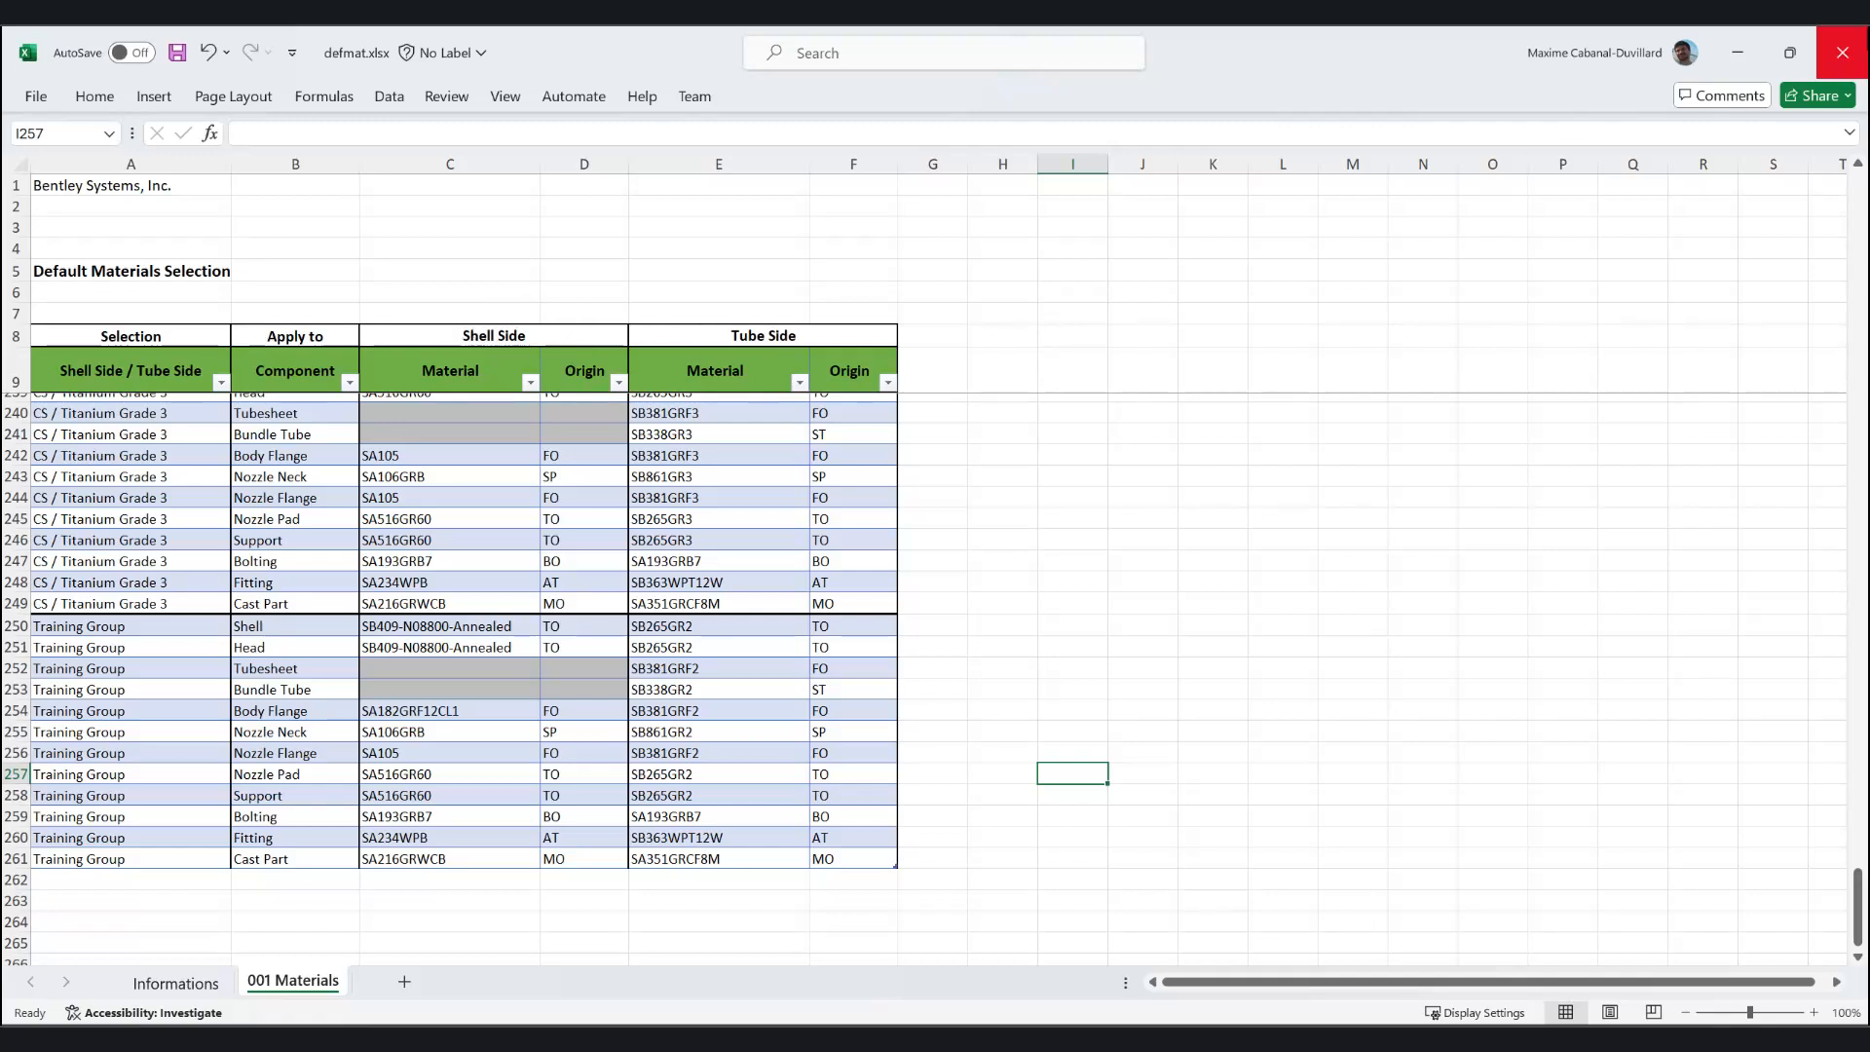
# - Close the defmat.xlsx workbook with its changes saved, and move the file to production in AutoPIPE Vessel's Customizable Files Management
pyautogui.click(1844, 53)
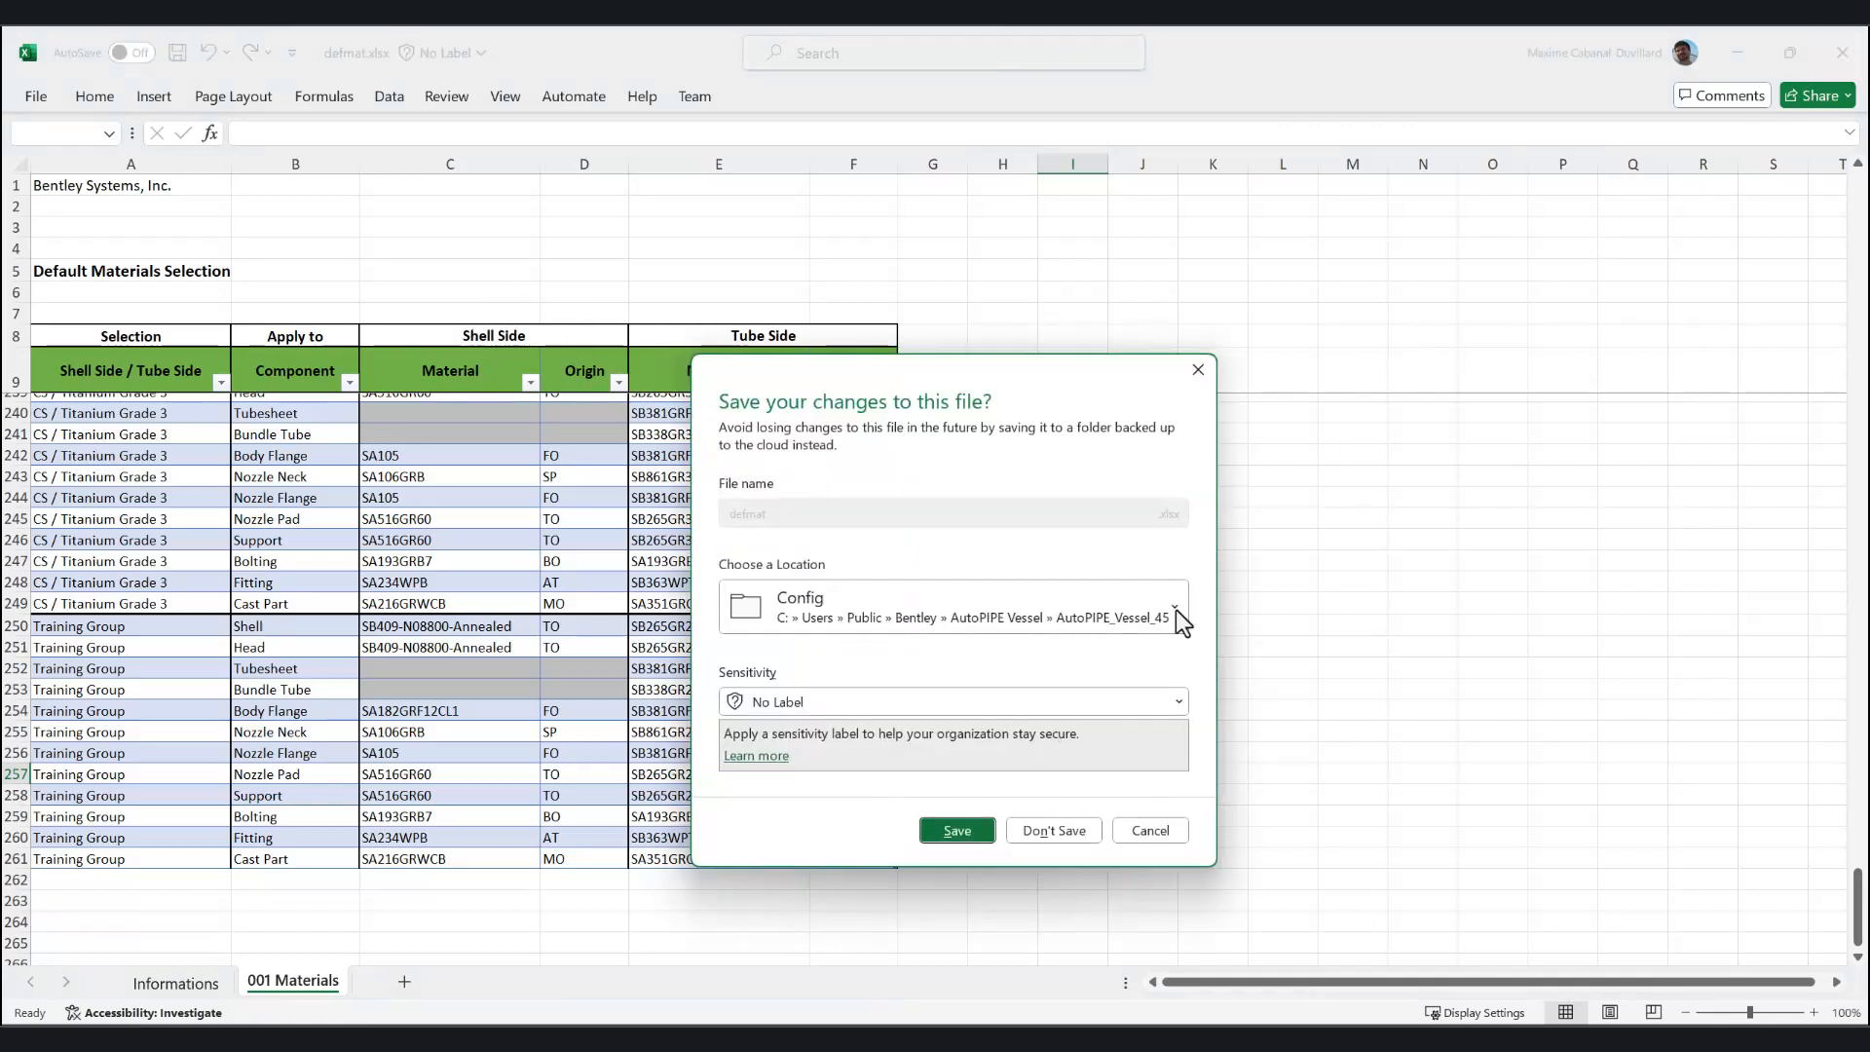
pyautogui.click(950, 831)
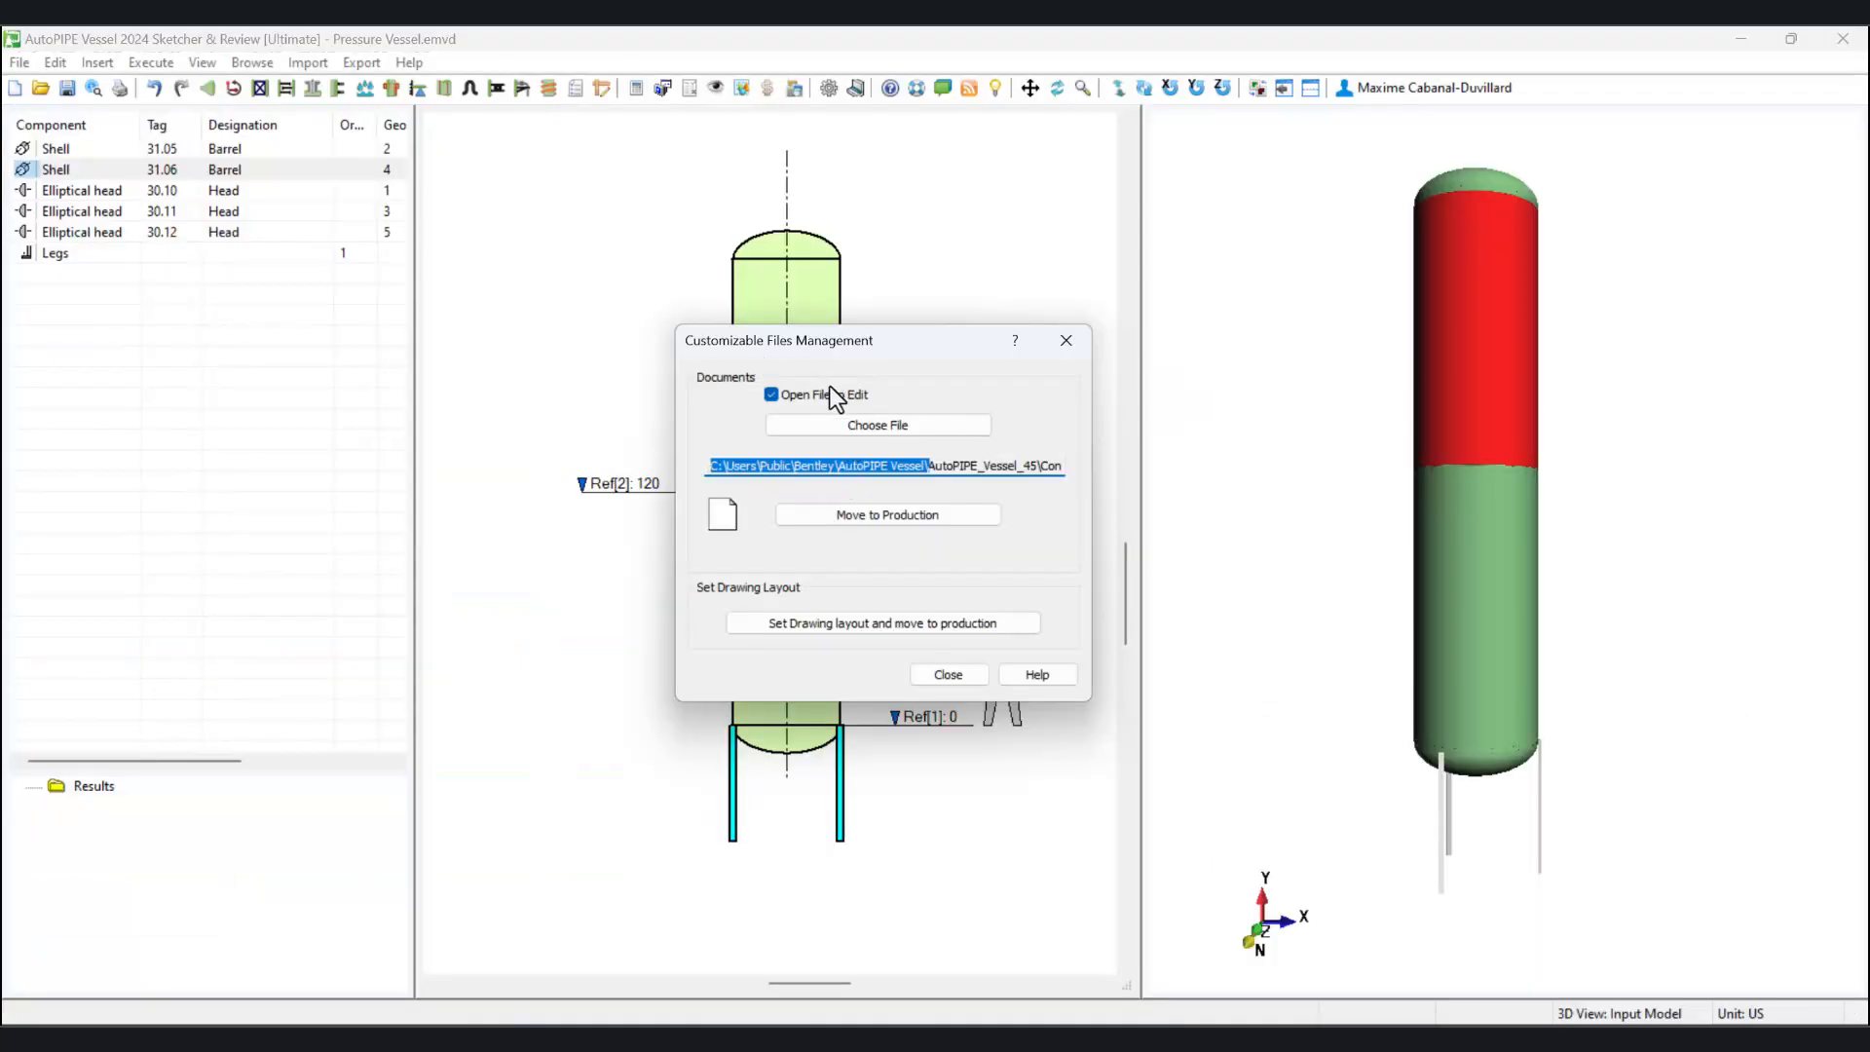
pyautogui.moveTo(935, 469); pyautogui.dragTo(1107, 480)
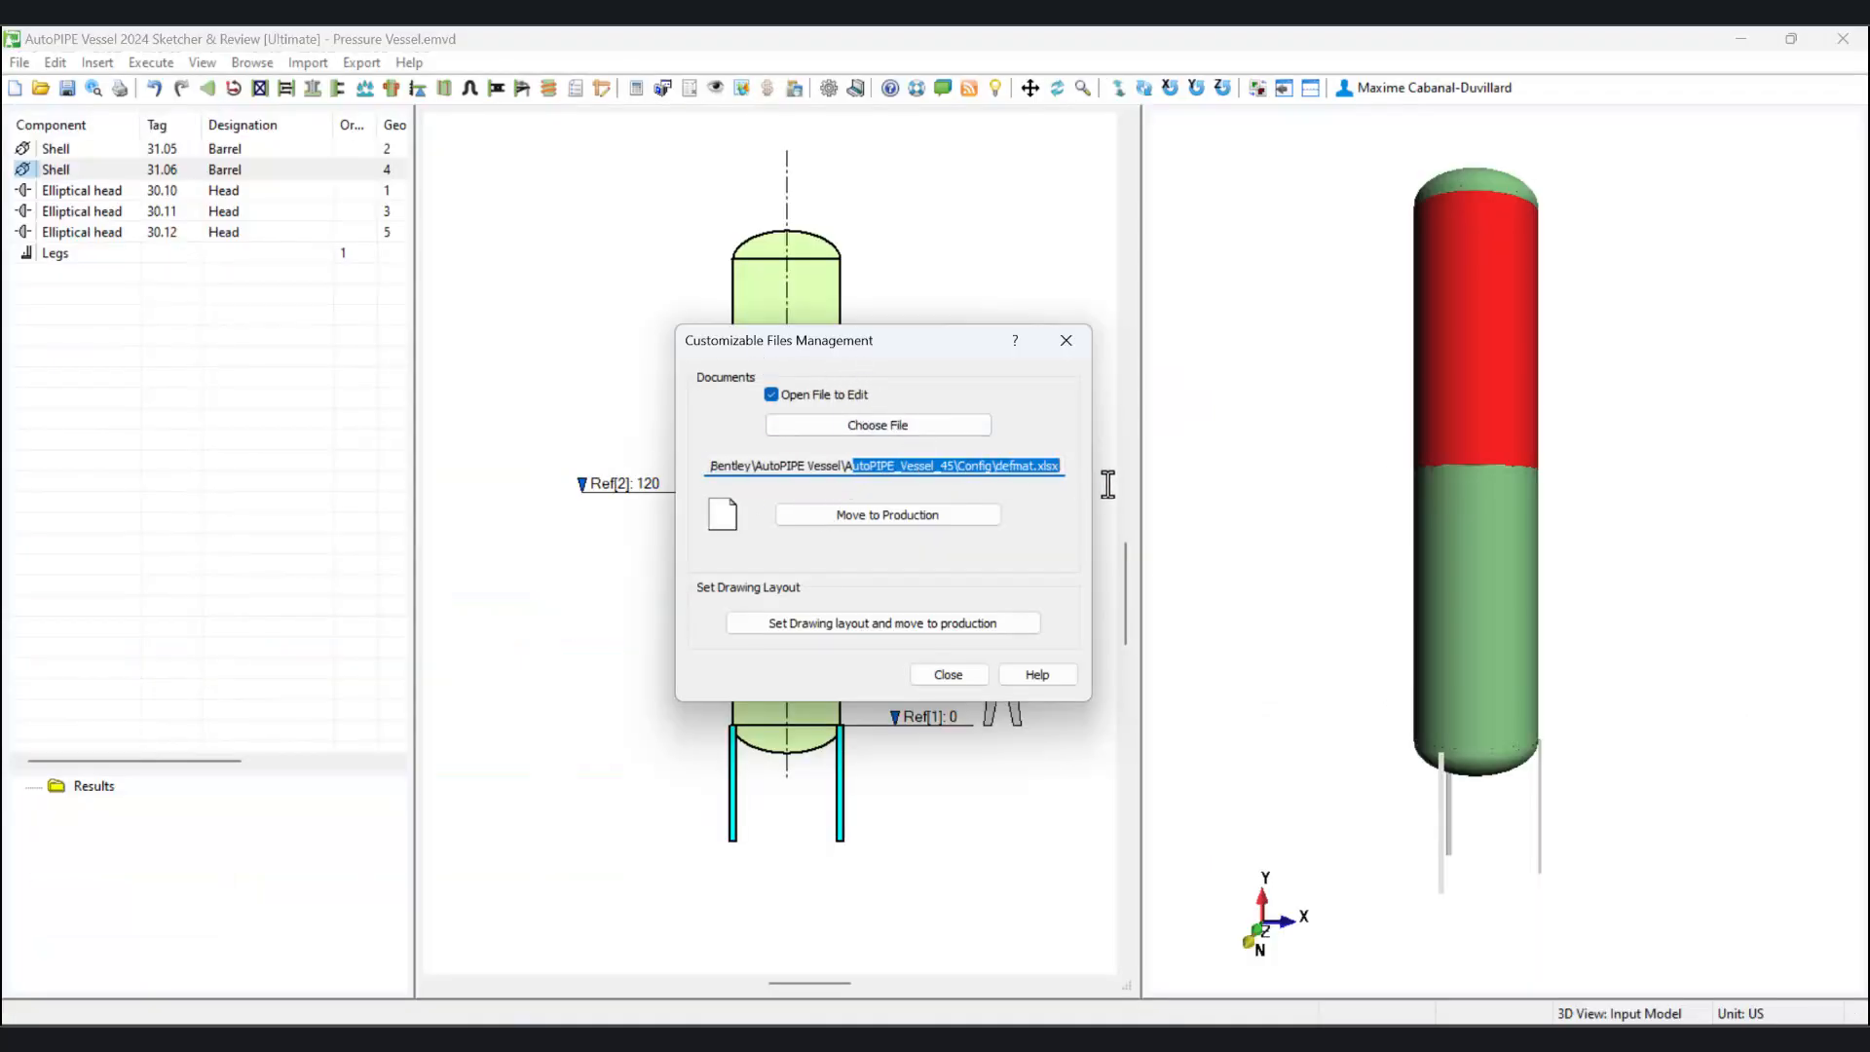
pyautogui.click(1052, 471)
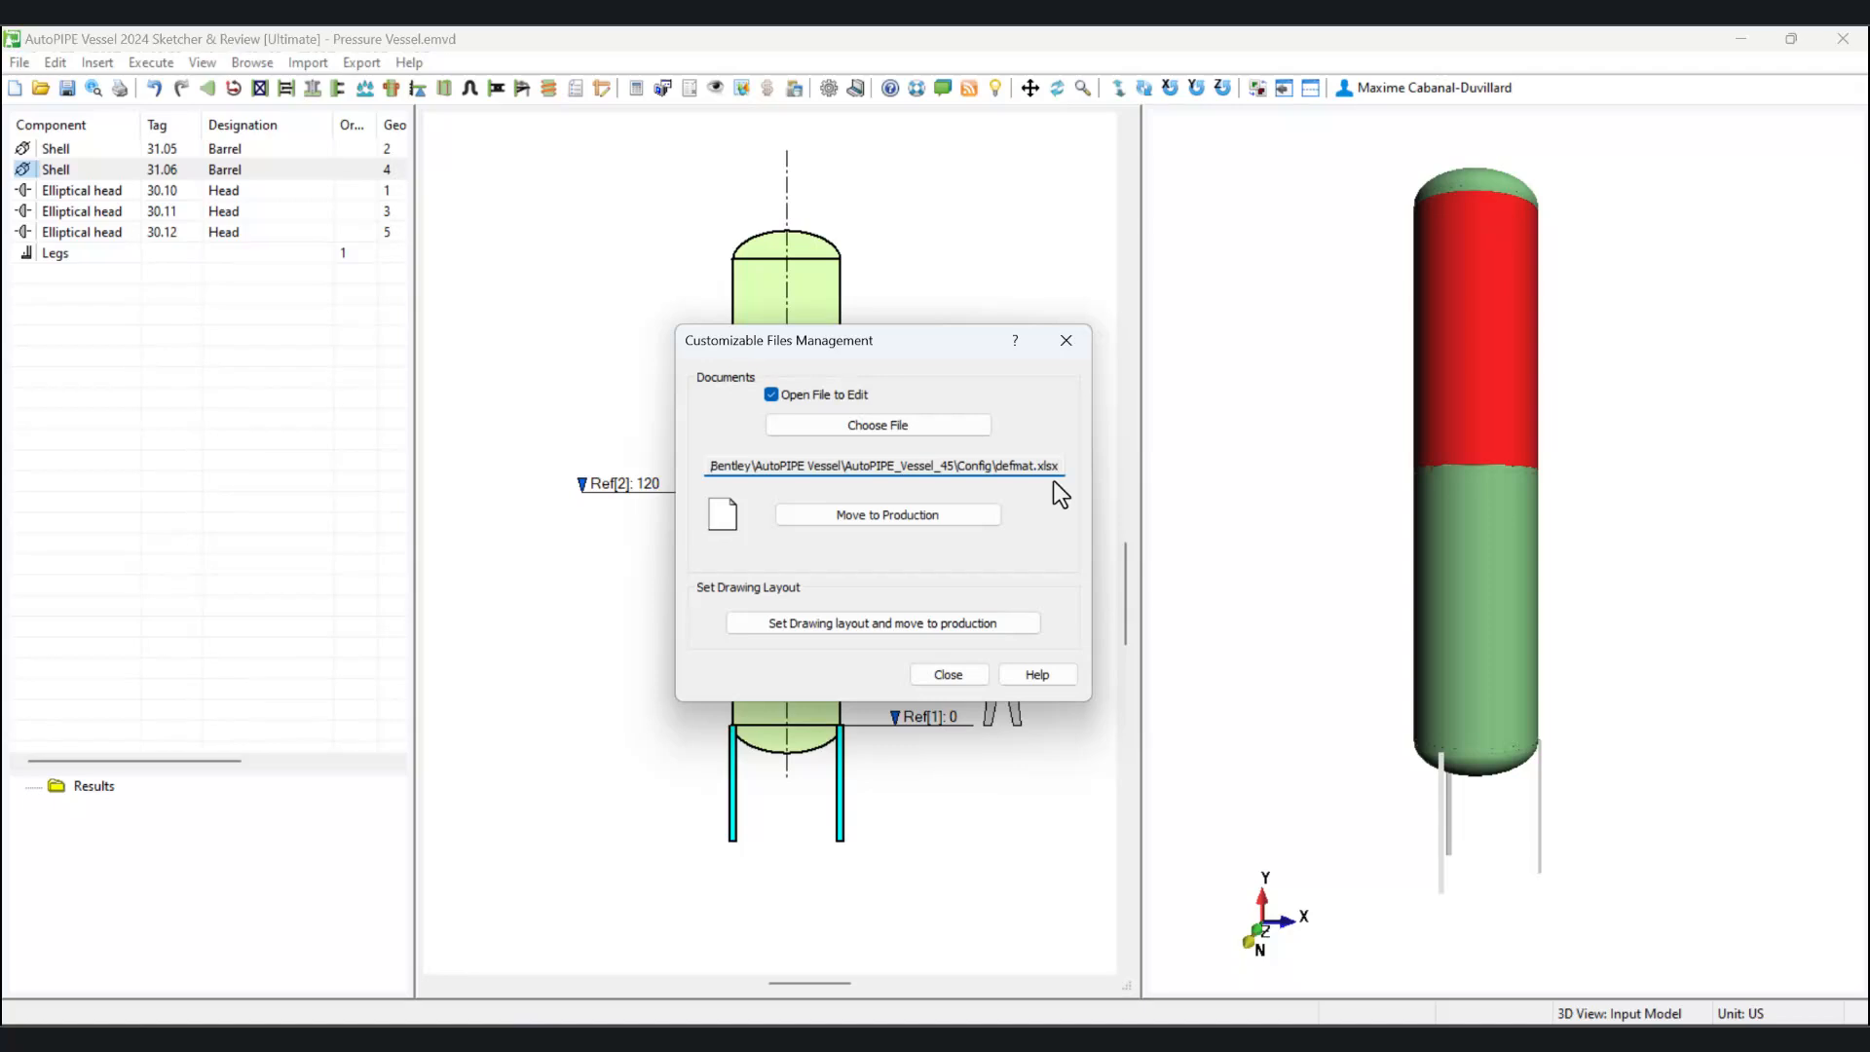
pyautogui.click(842, 515)
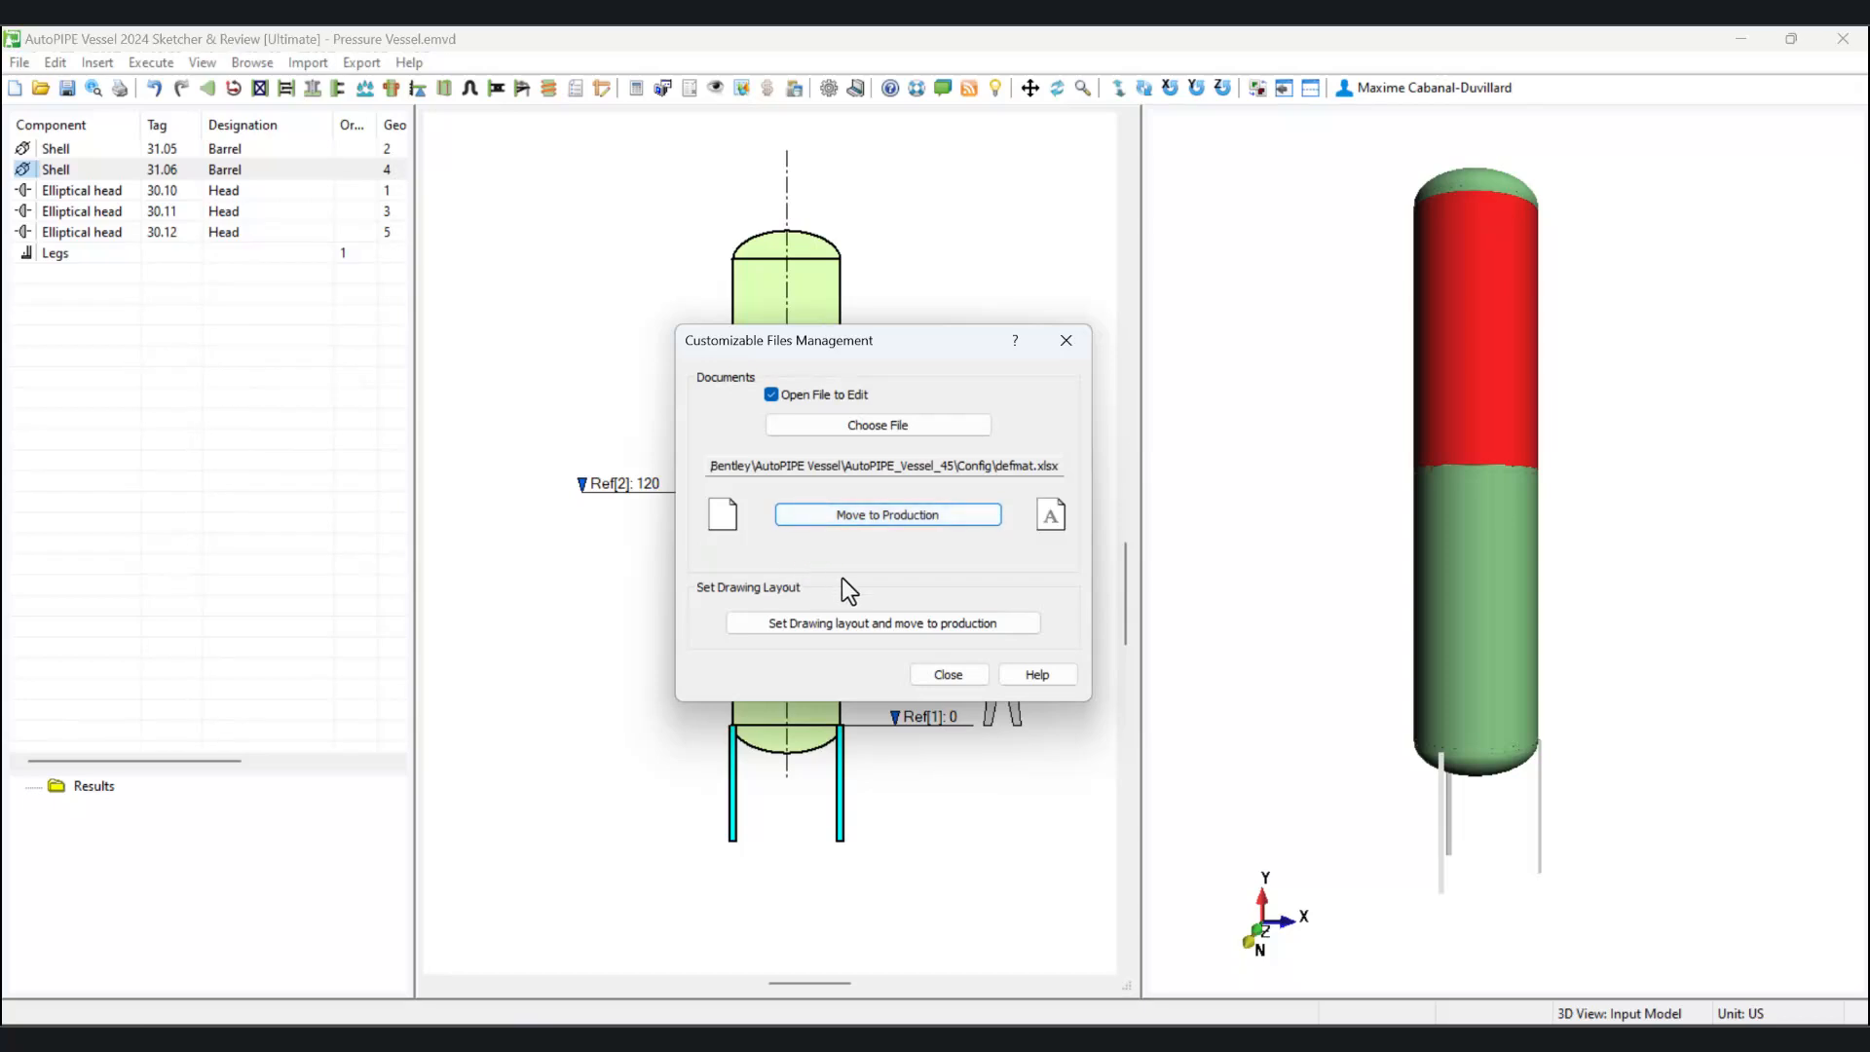
pyautogui.click(939, 675)
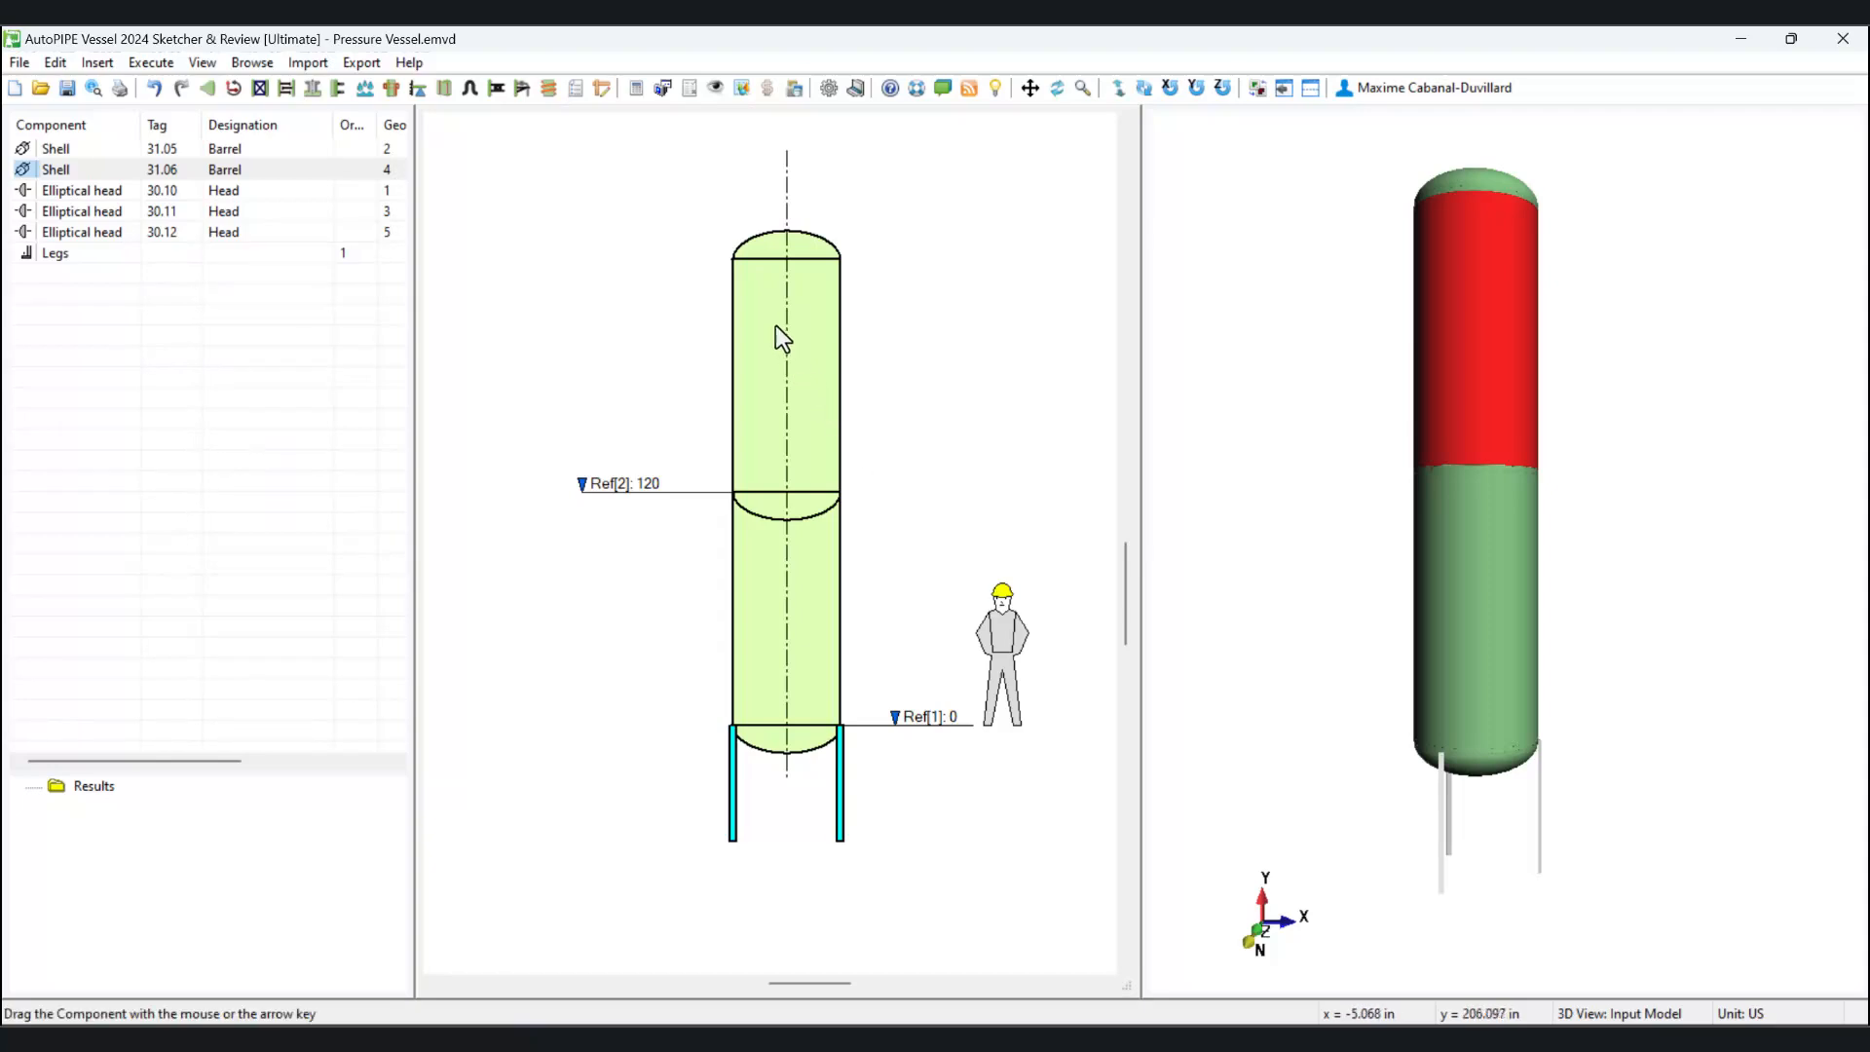
# - Open the material properties of the upper shell and apply the Training Group's default material data for Shell
pyautogui.doubleClick(787, 357)
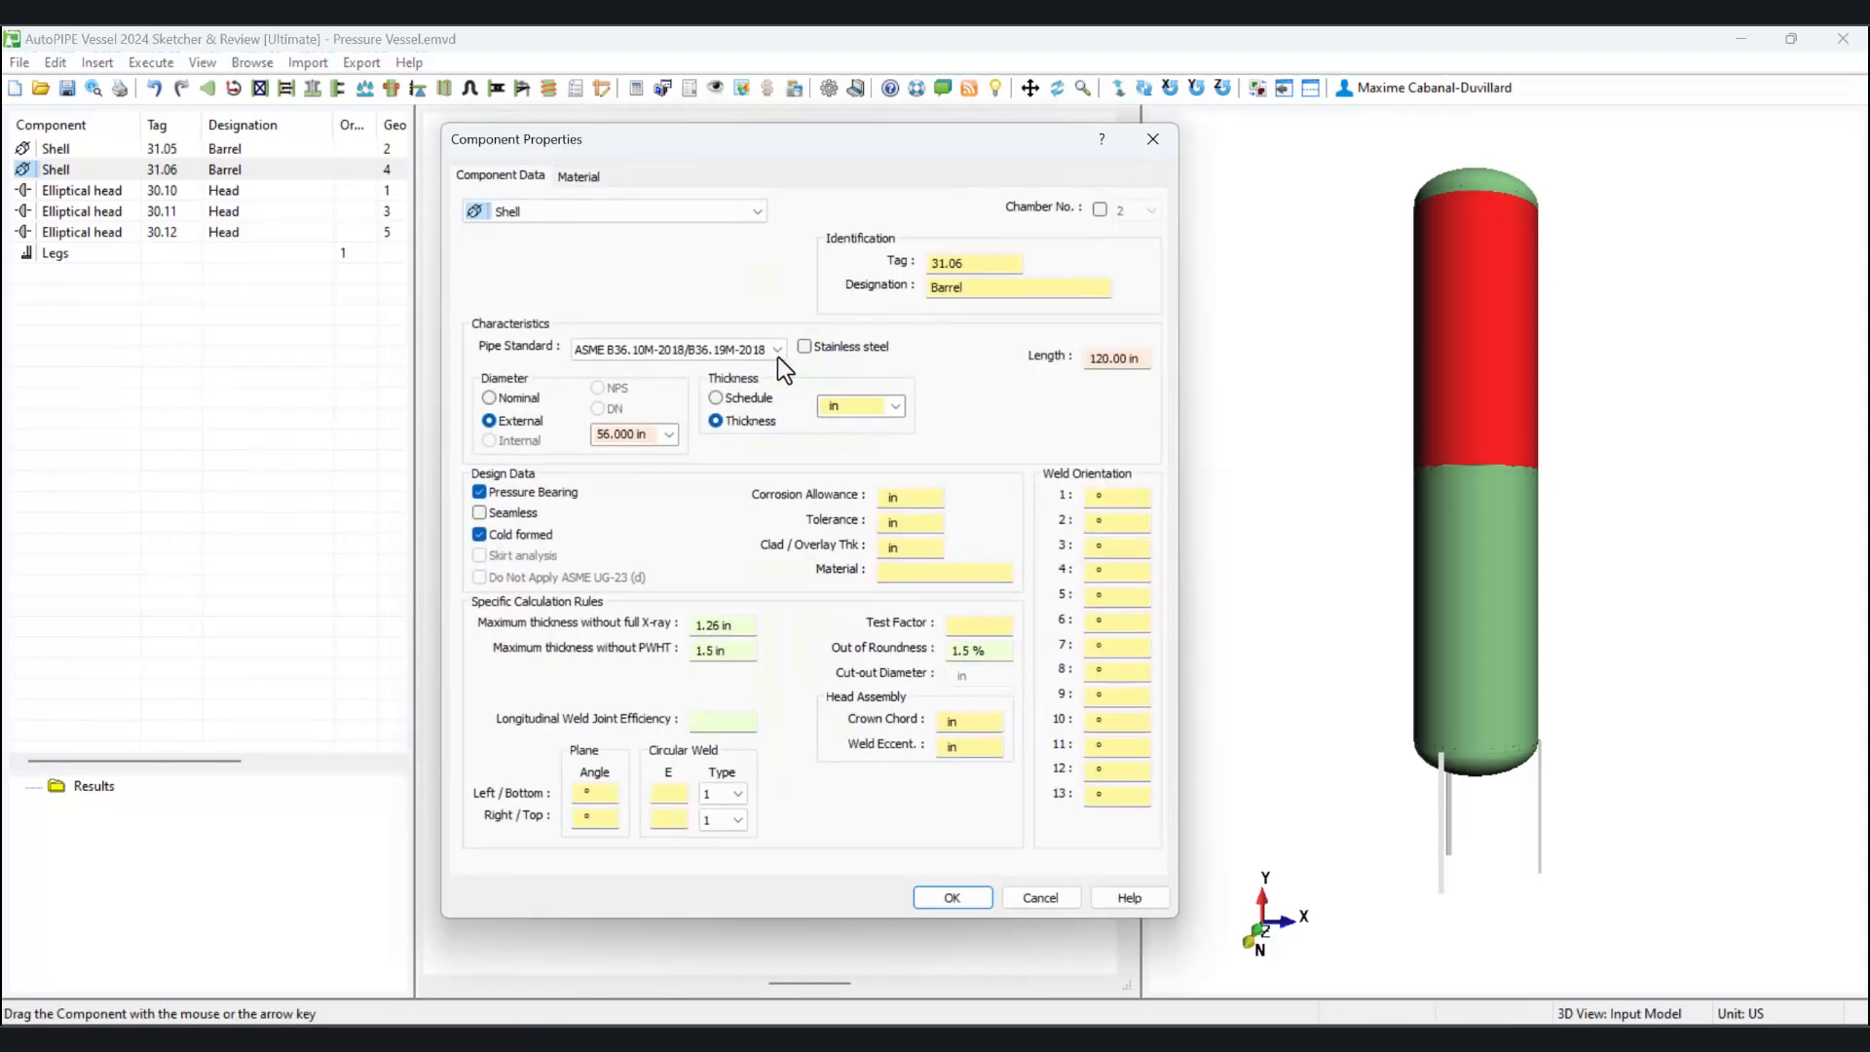
pyautogui.click(582, 179)
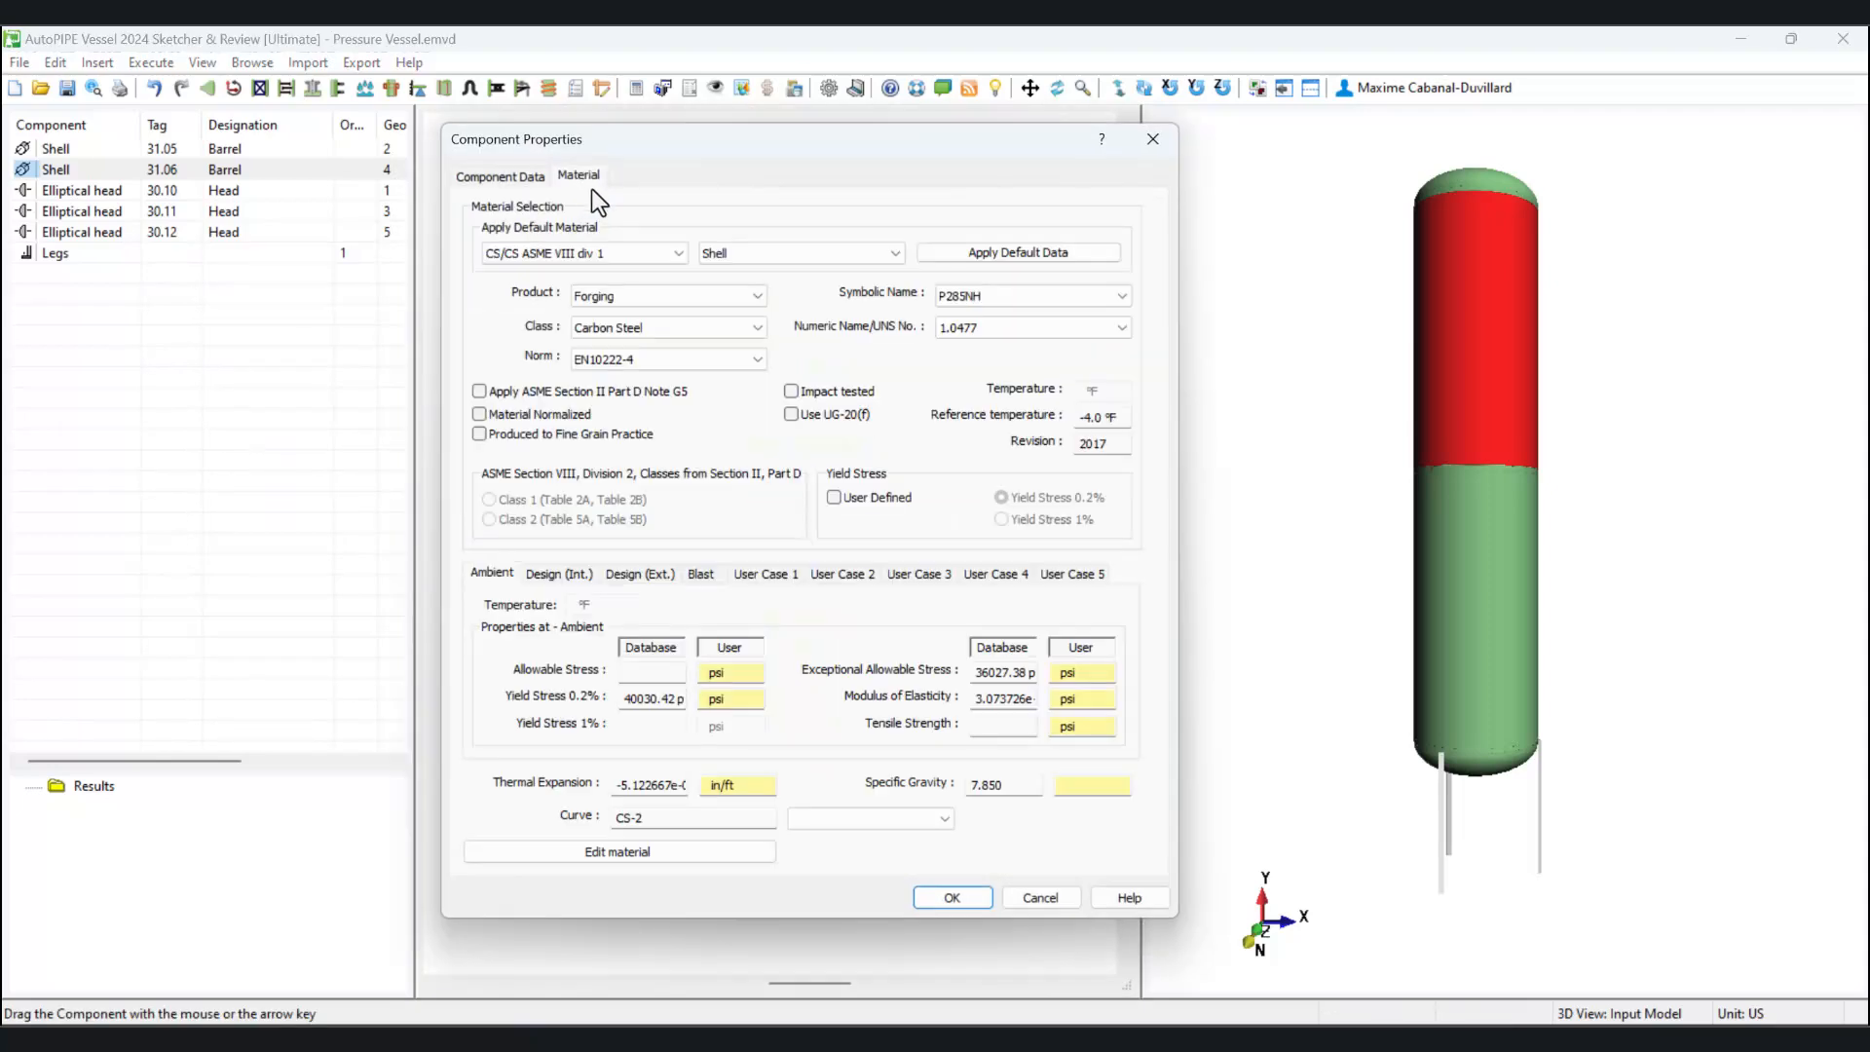
pyautogui.click(603, 253)
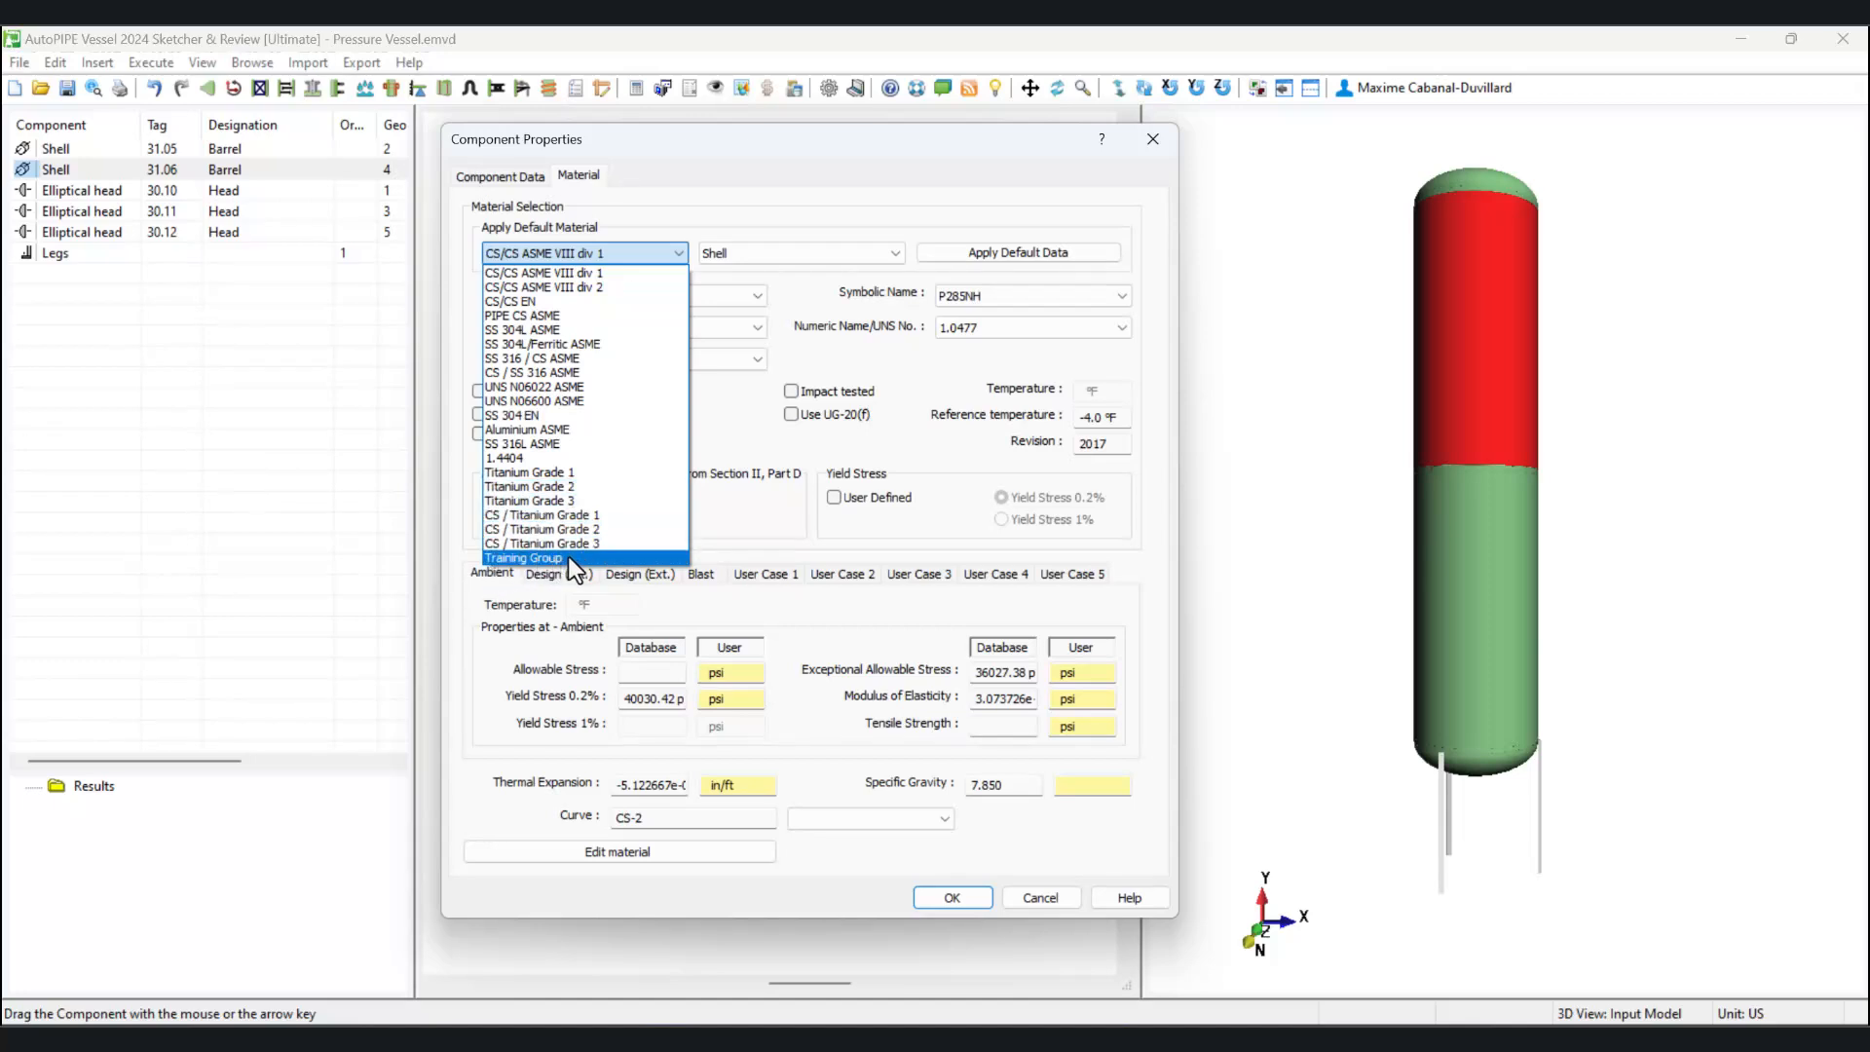
pyautogui.click(568, 557)
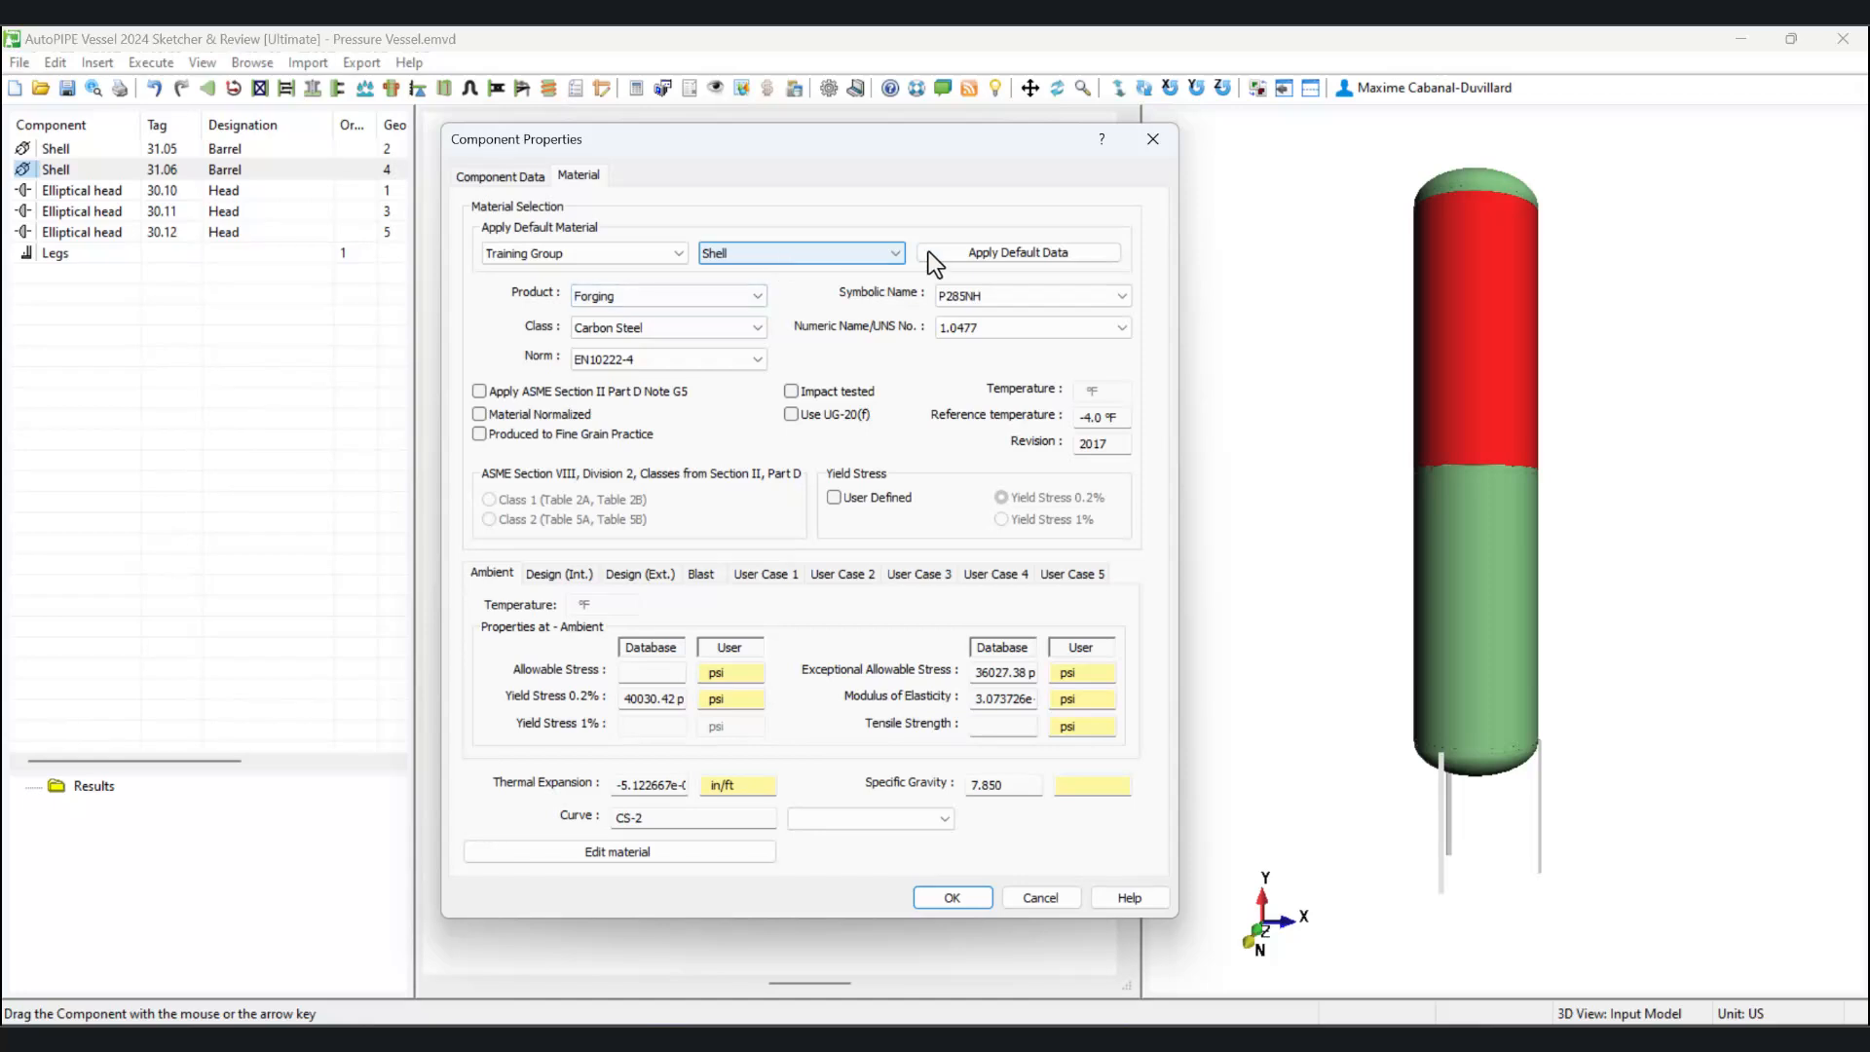
pyautogui.click(980, 250)
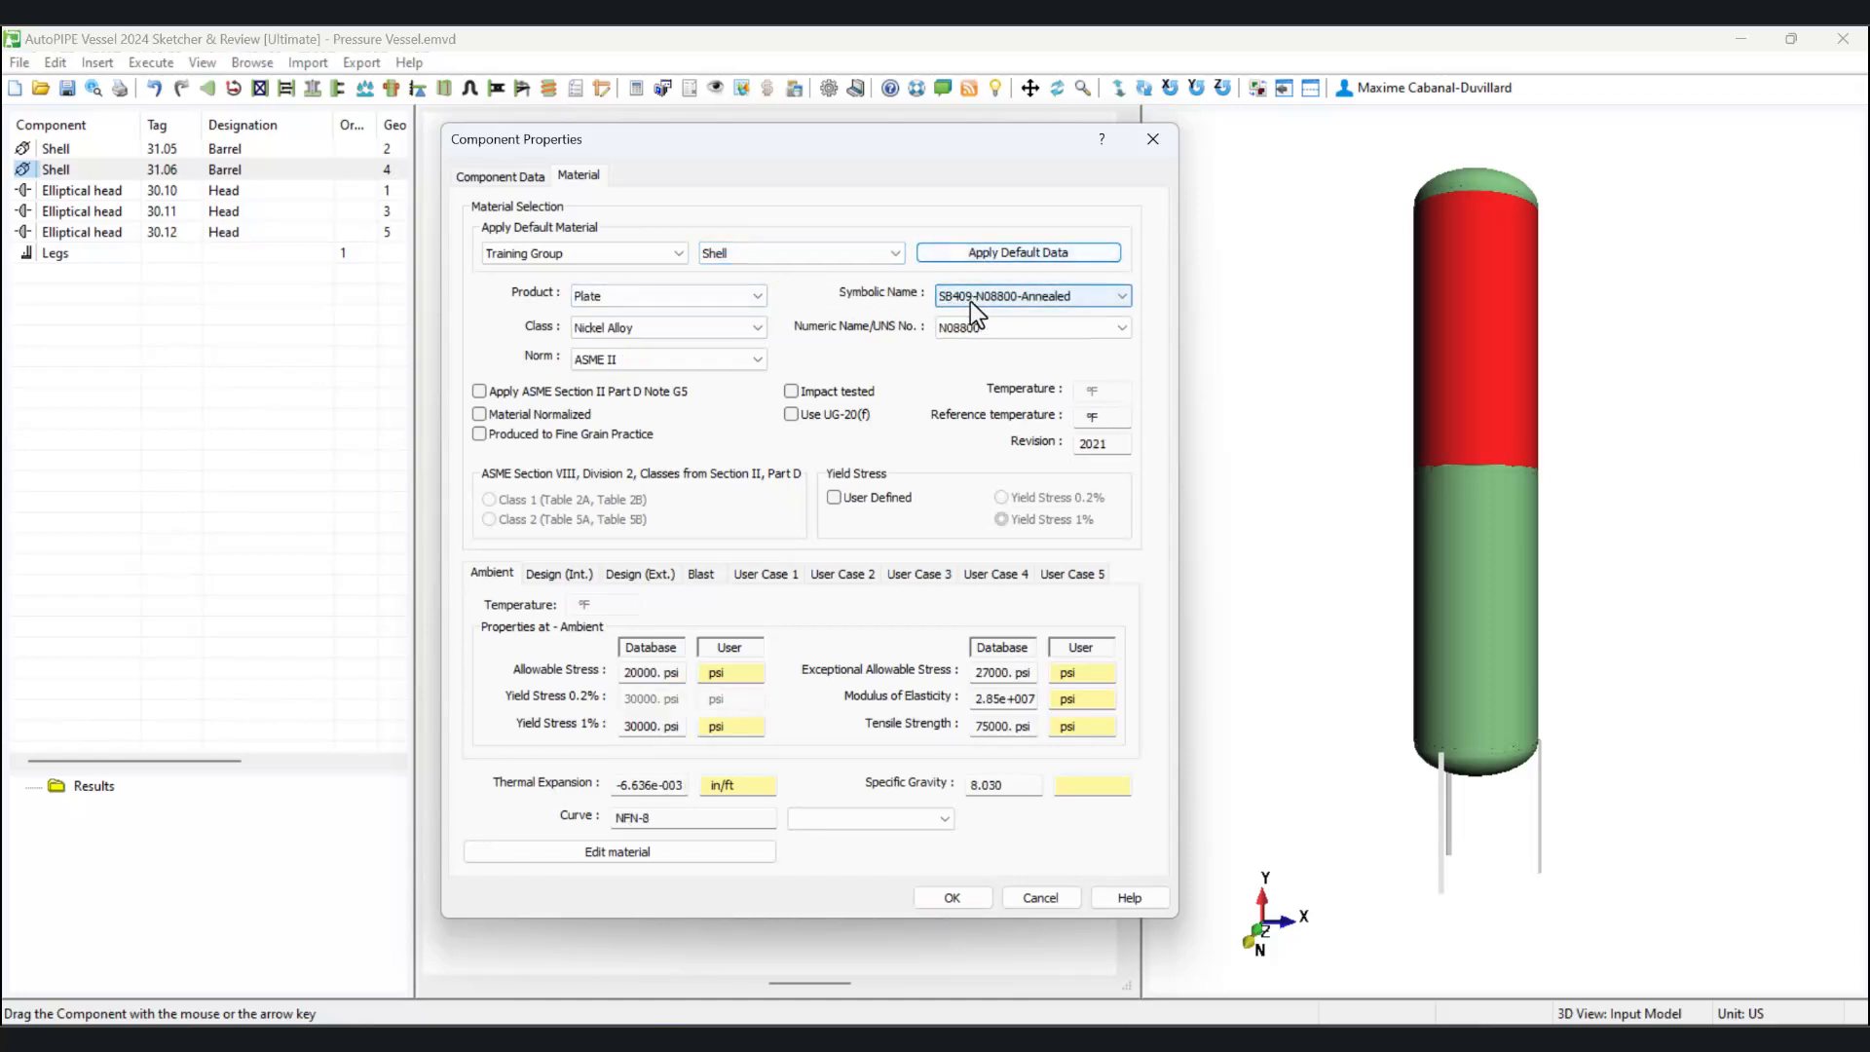
# - Apply the Training Group's Body Flange default material data to the upper shell and accept the component properties
pyautogui.click(885, 253)
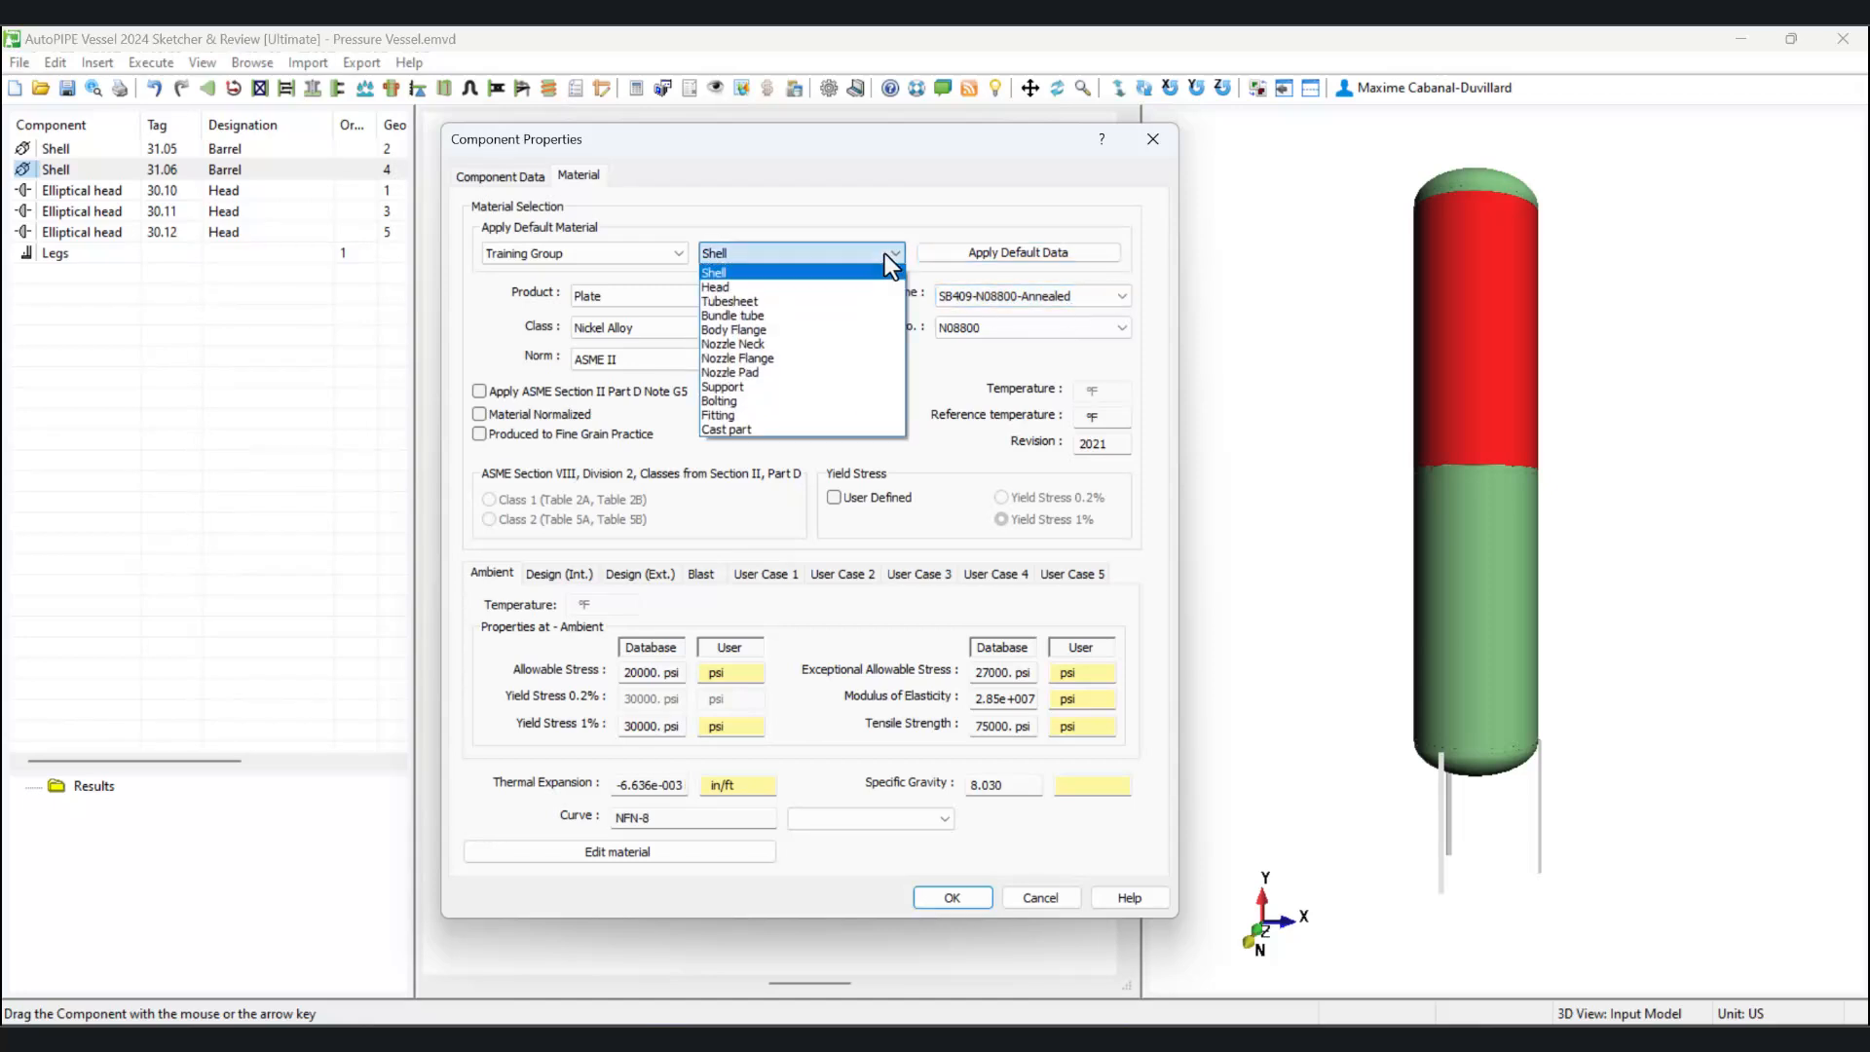
pyautogui.click(772, 328)
pyautogui.click(975, 261)
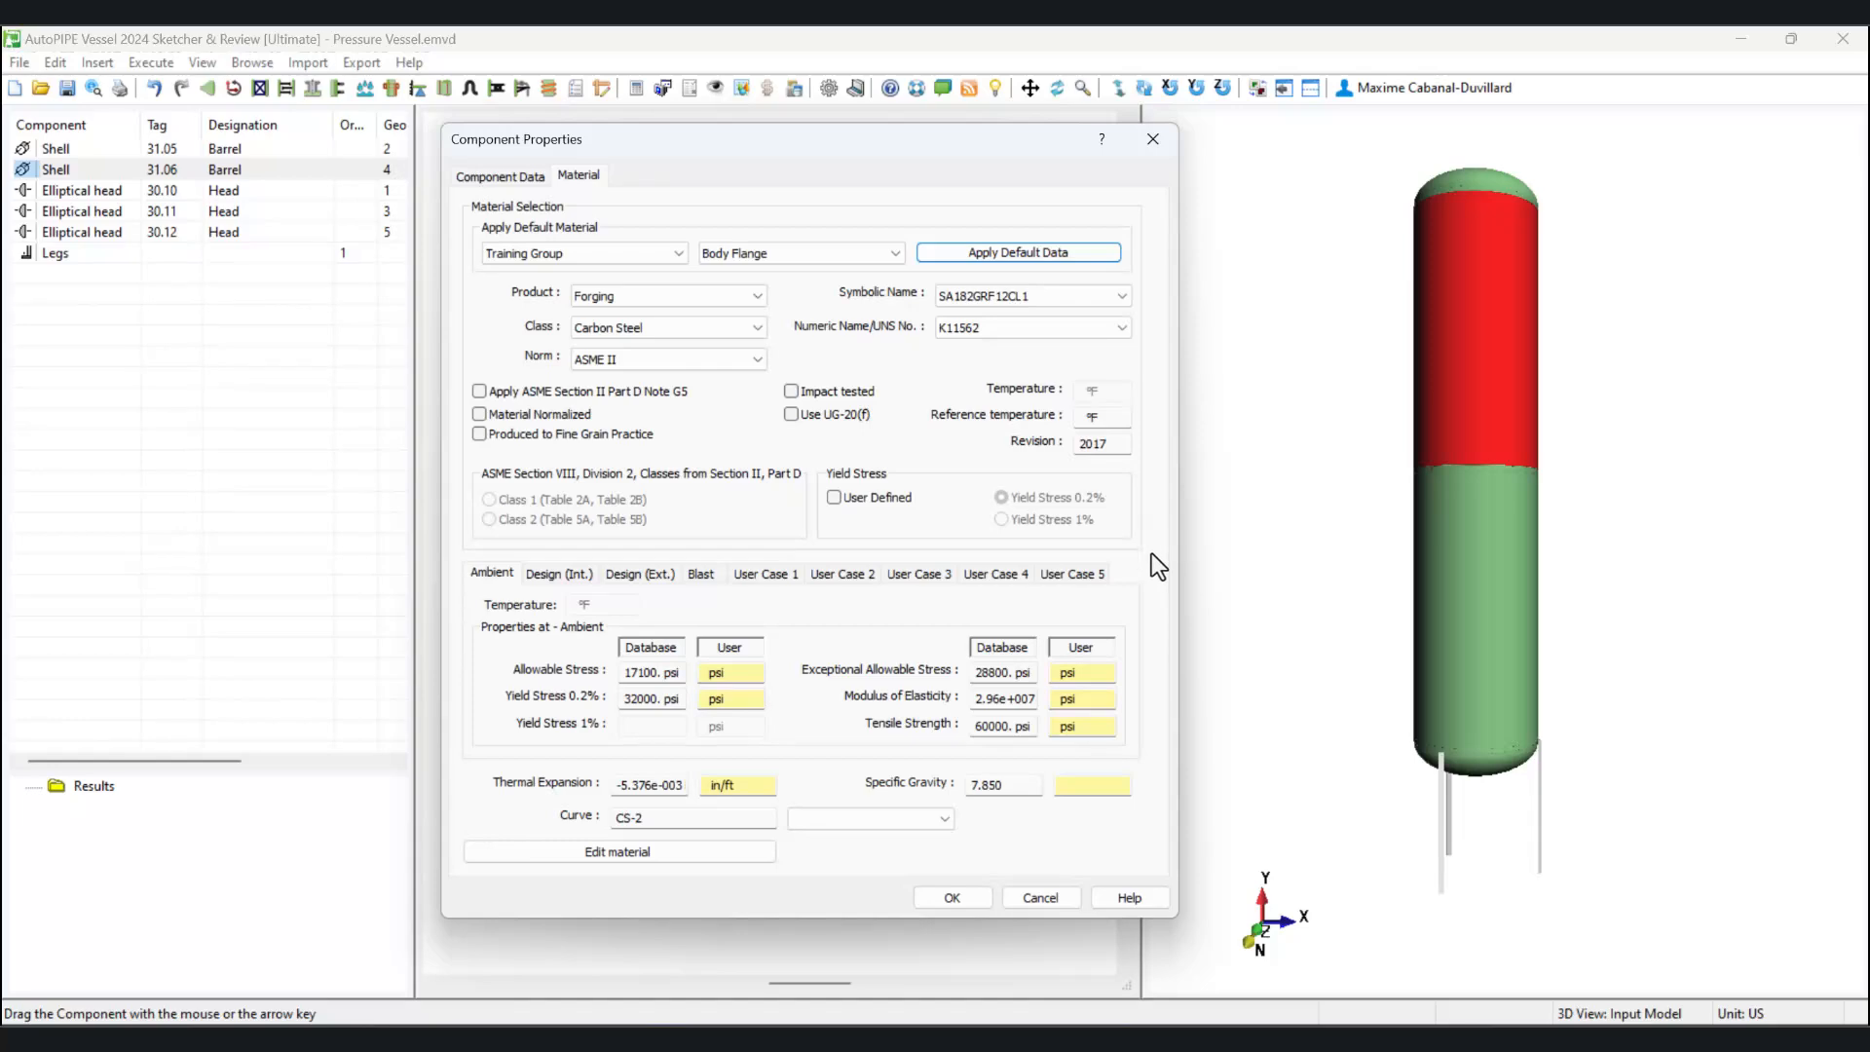
pyautogui.click(963, 892)
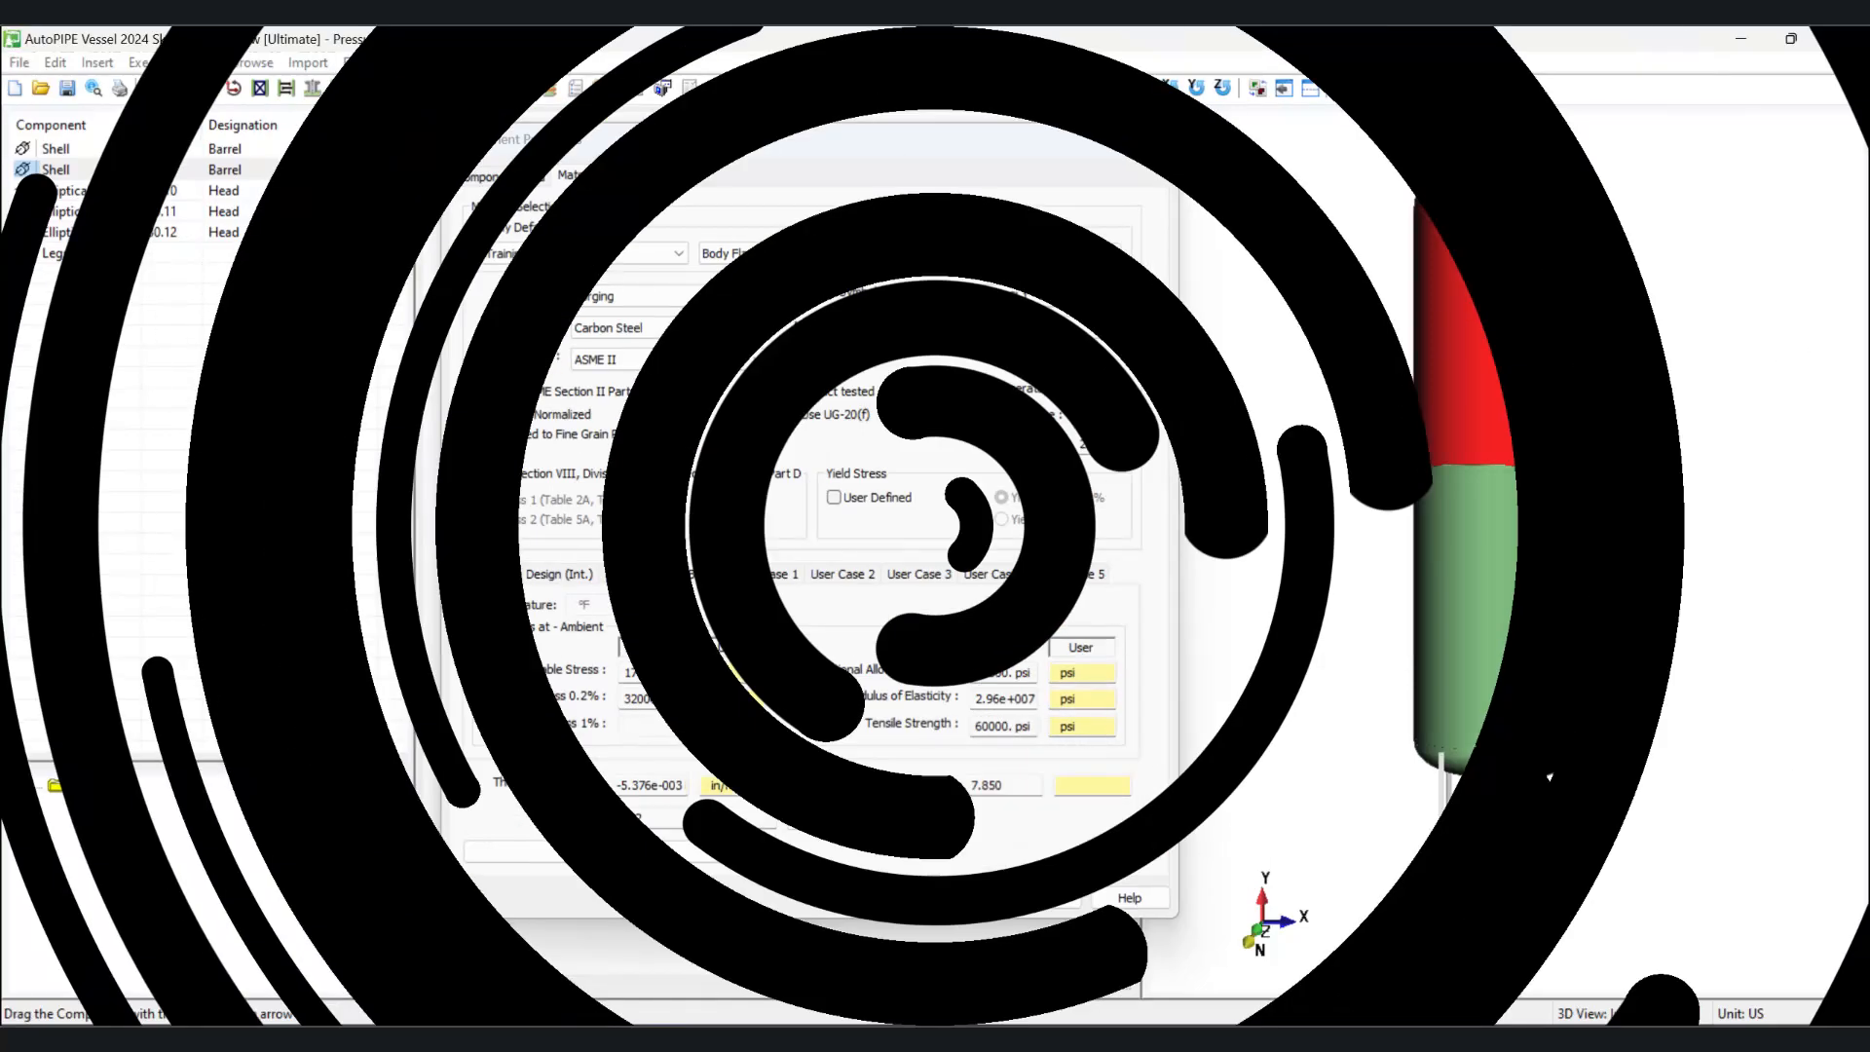